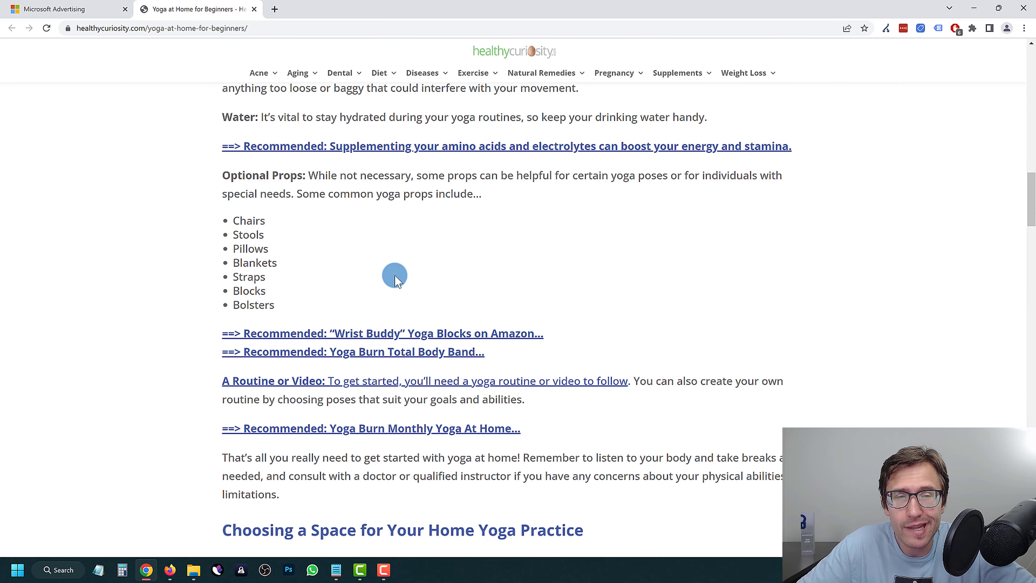
- Highlight the recommended Yoga Burn Foundation Mat link under the quality yoga mat paragraph of the article
scroll(395, 277, up, 4)
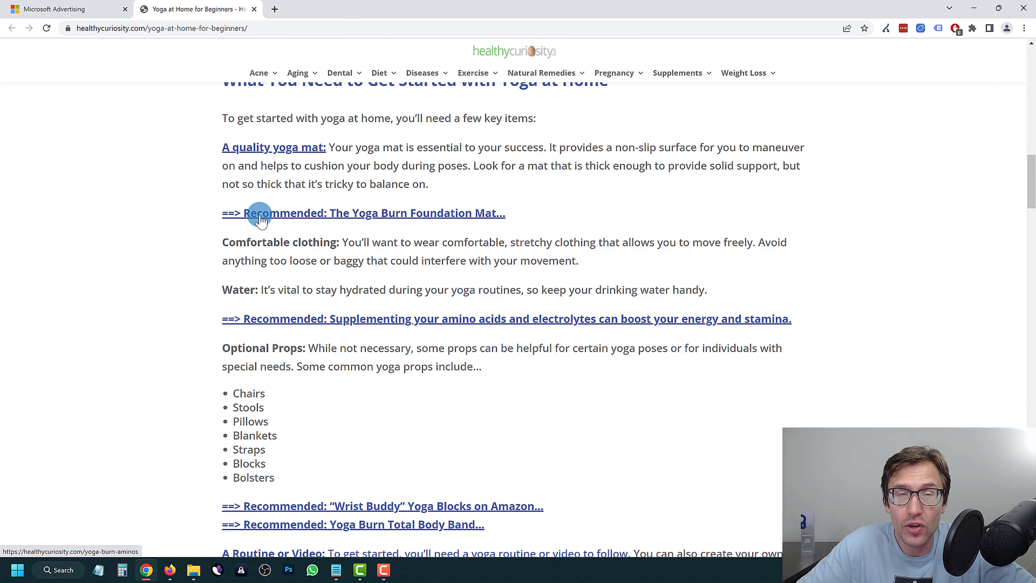
drag(515, 210, 231, 216)
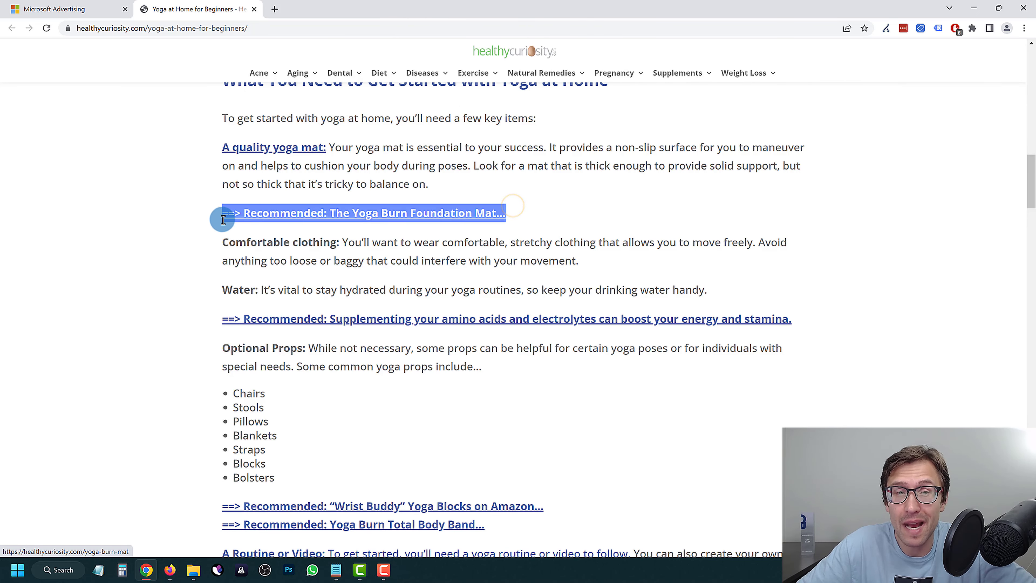
click(296, 184)
drag(514, 212, 213, 213)
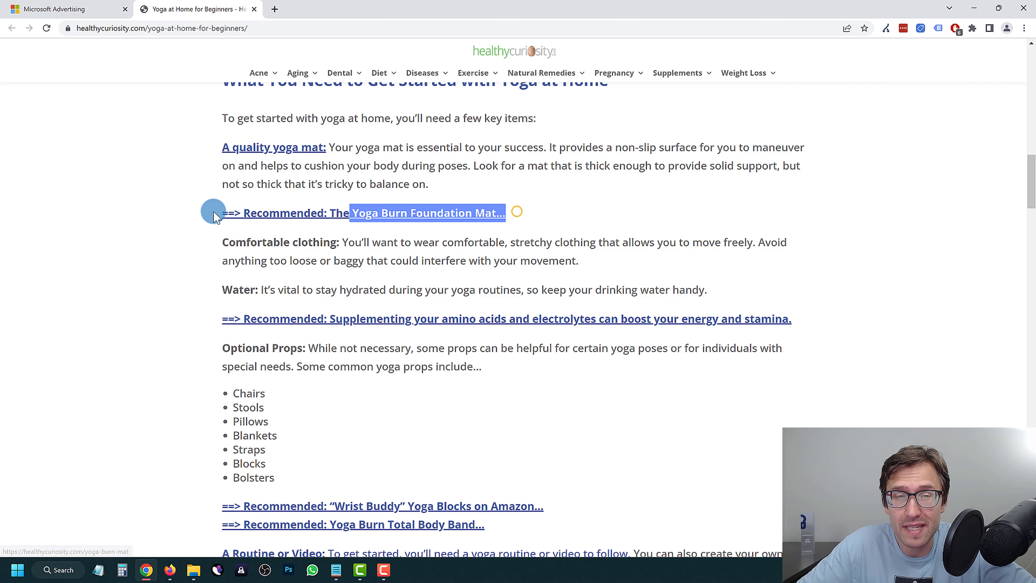
click(302, 186)
- Switch to Microsoft Advertising and check the sitelink extensions at account, campaign and ad group level
click(83, 8)
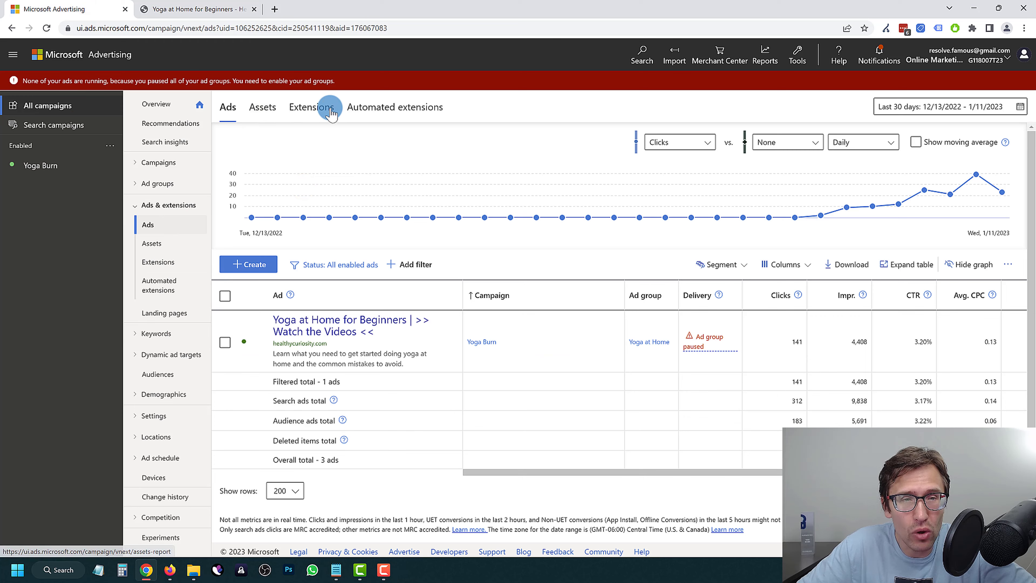
click(305, 107)
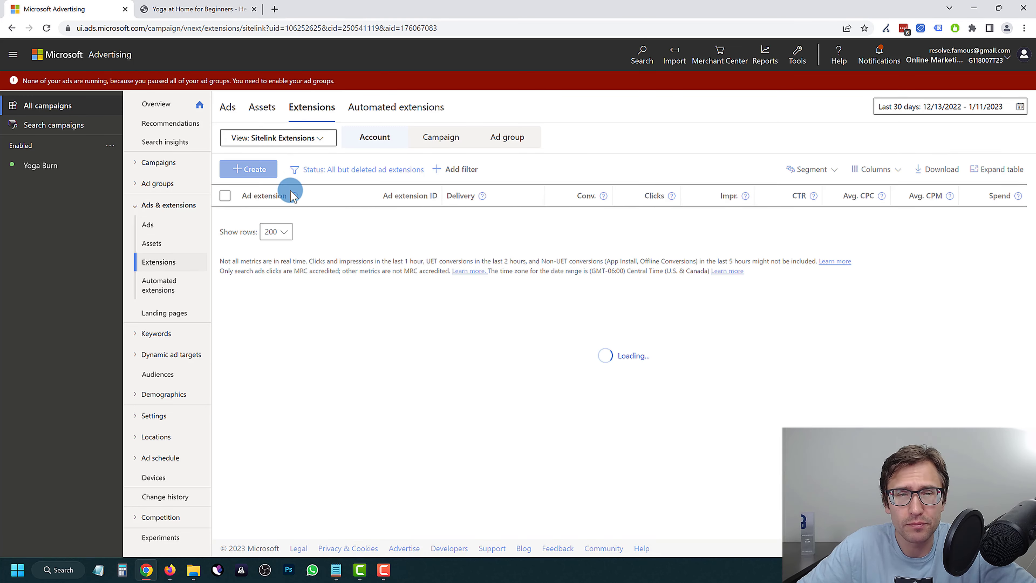
click(440, 137)
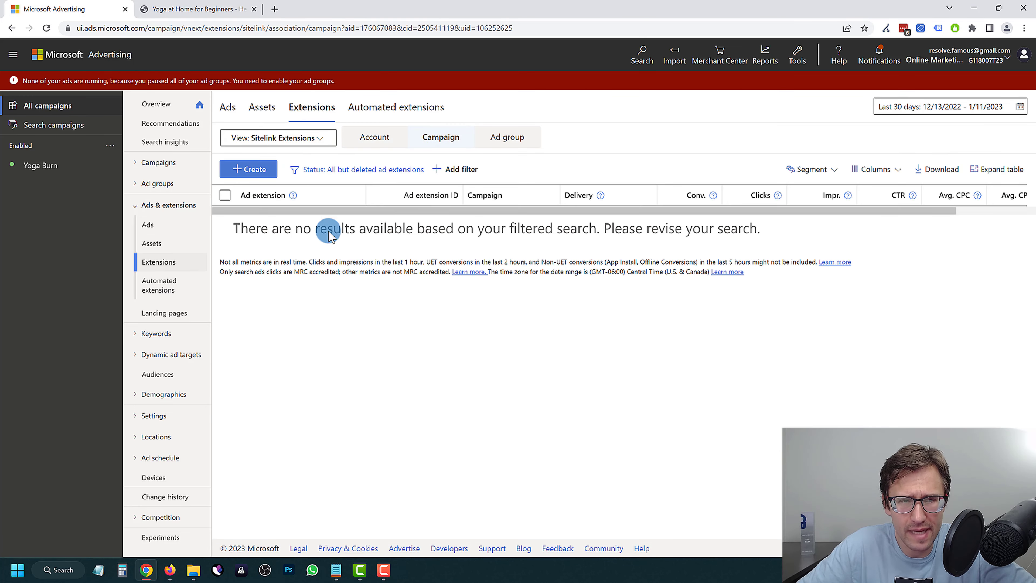
click(489, 138)
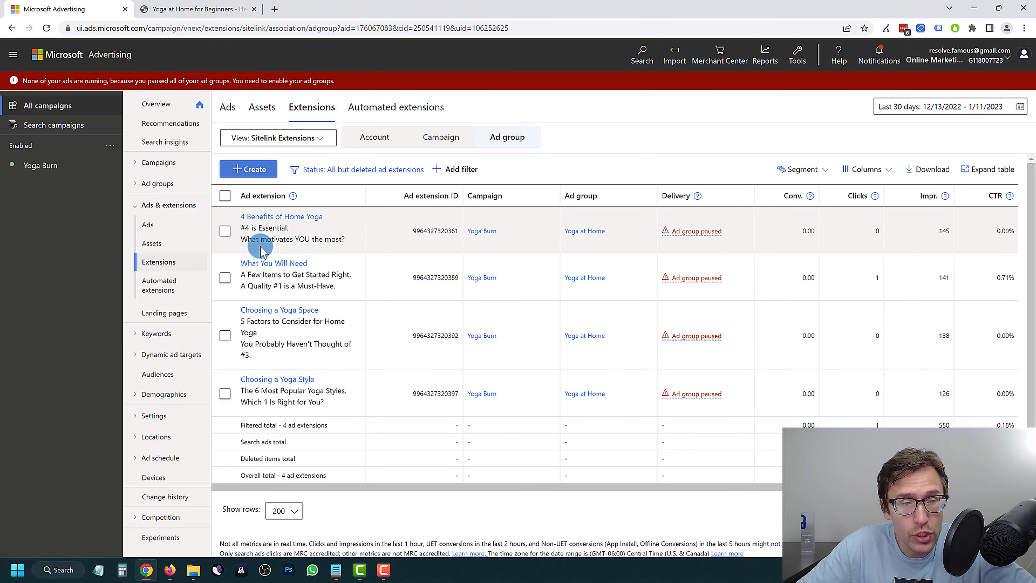
- View the campaign settings overview and return to the ads and extensions section
click(152, 416)
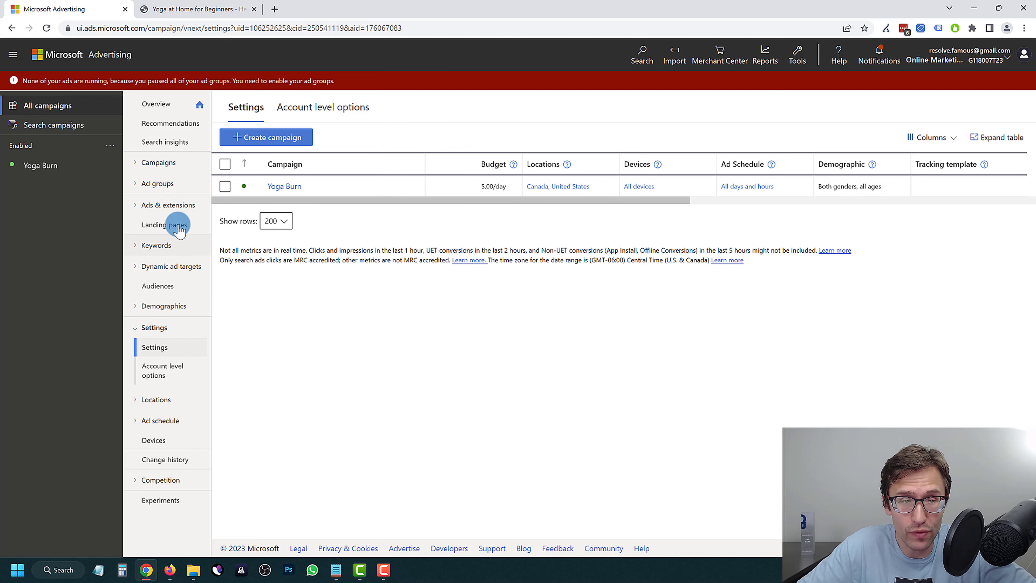
click(168, 206)
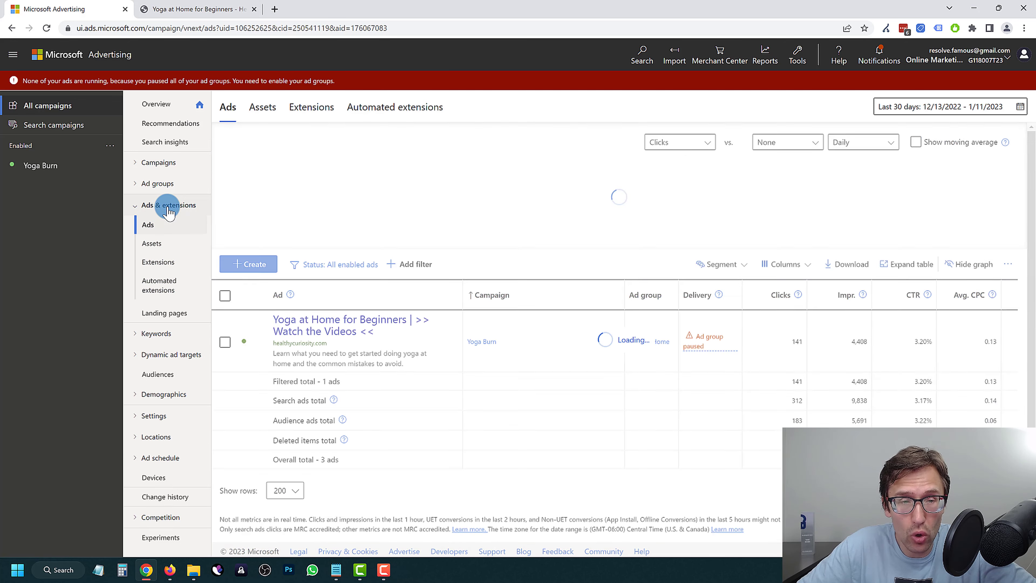
click(165, 291)
- Review the keywords, and examine the negative keywords at campaign level and ad group level
click(157, 333)
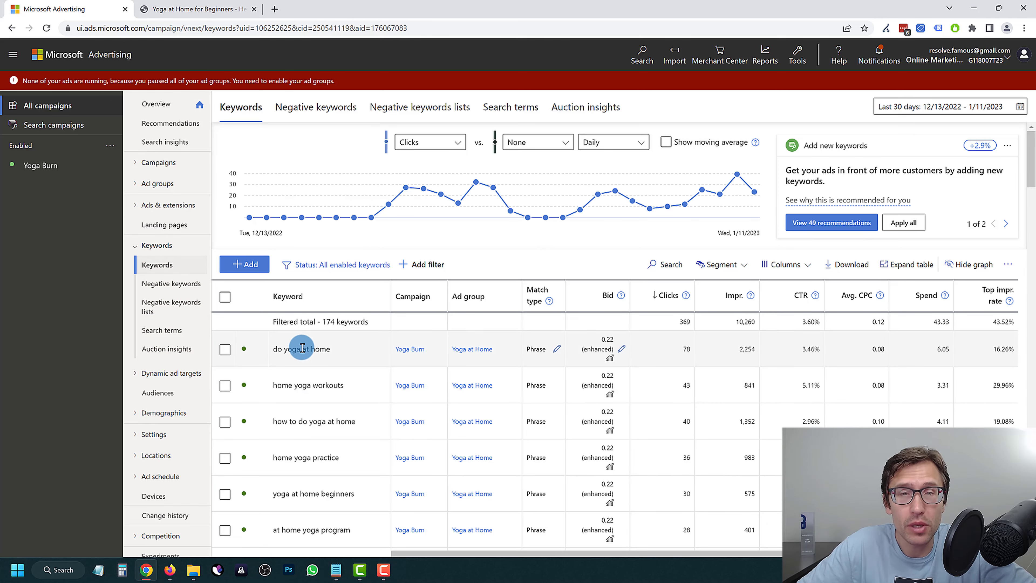
click(319, 113)
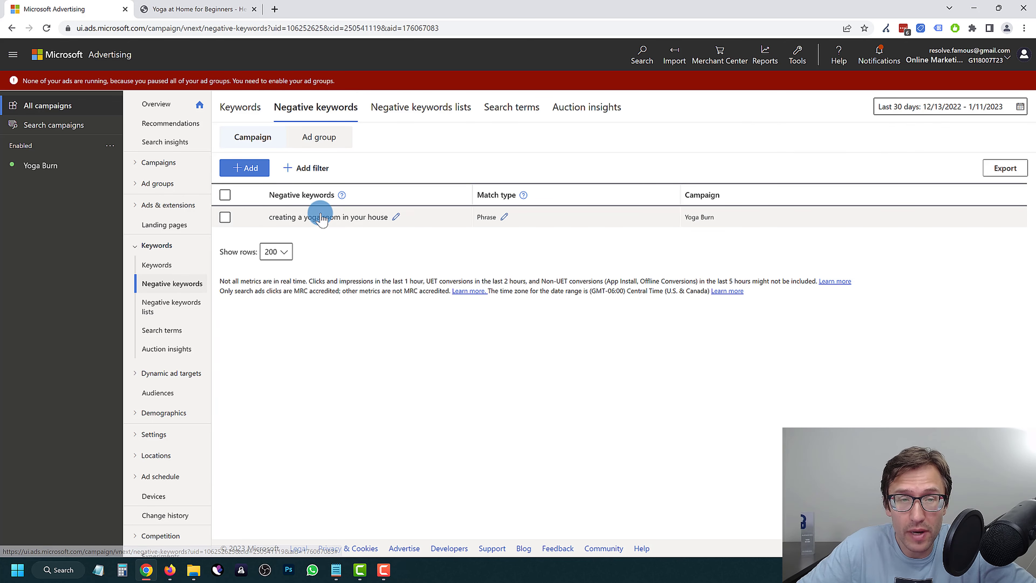
click(326, 138)
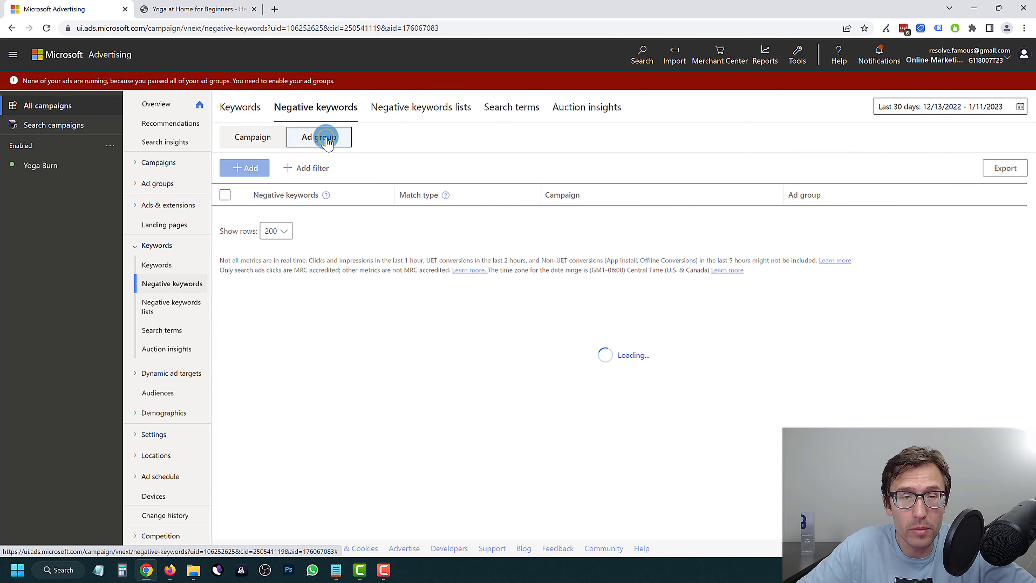
click(59, 166)
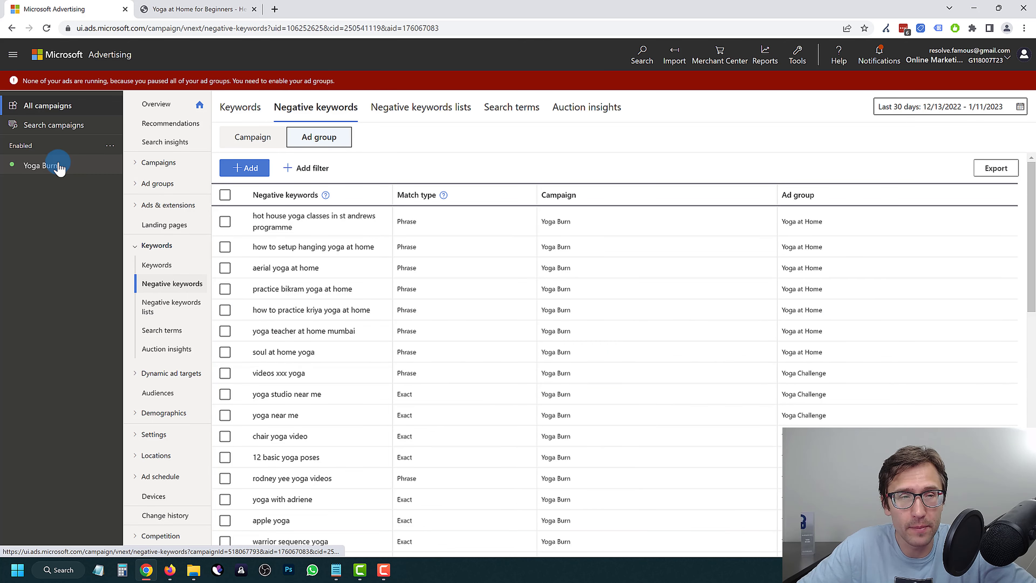
scroll(397, 347, down, 4)
scroll(394, 349, up, 4)
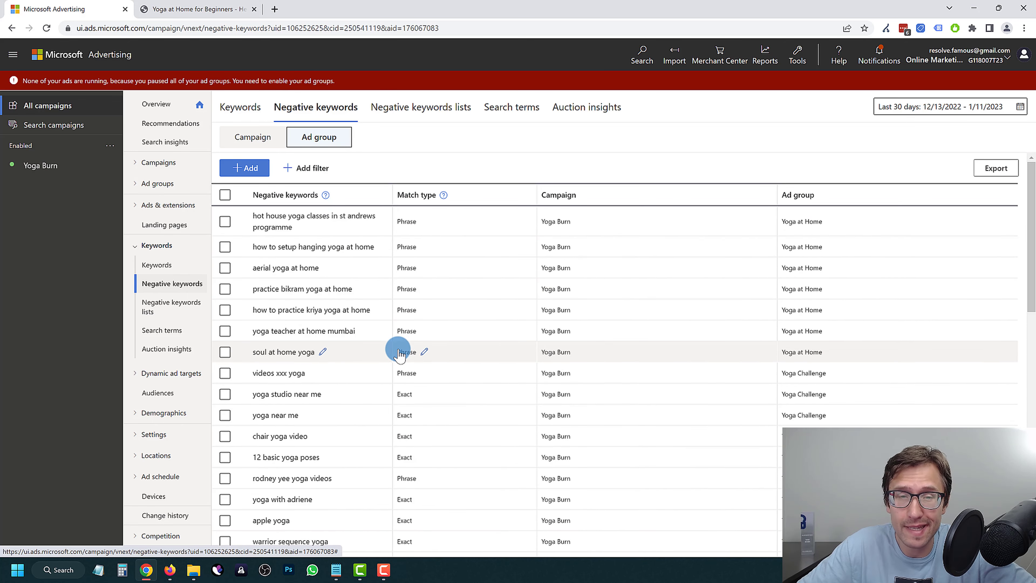
scroll(492, 363, down, 15)
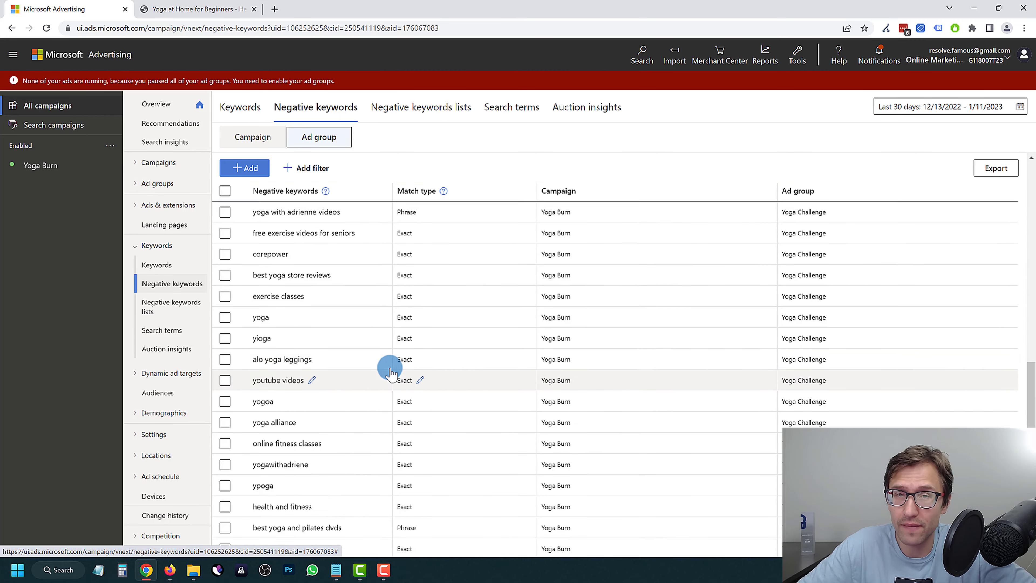
scroll(391, 450, up, 15)
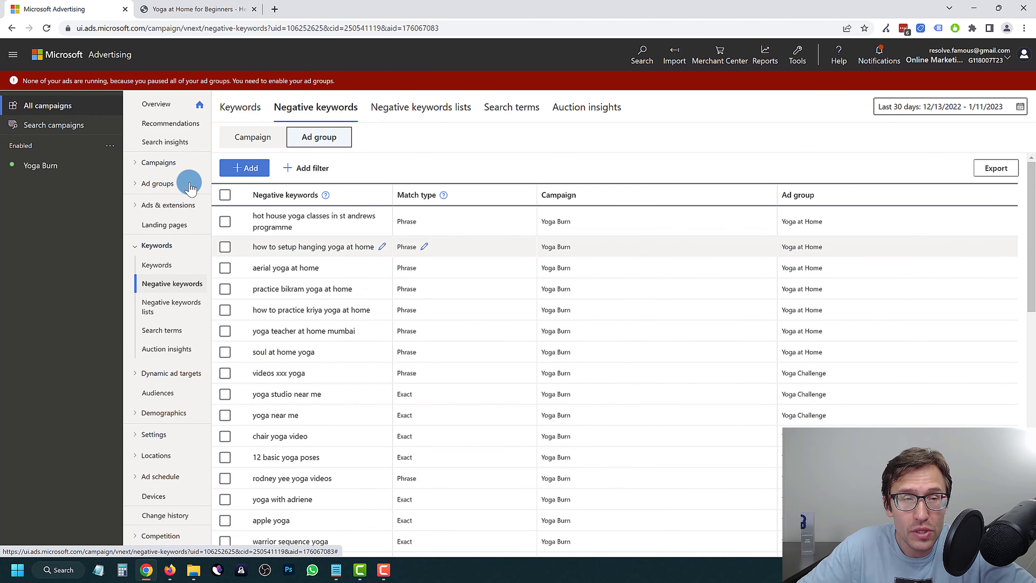
- Show the sitelink extensions assigned at ad group level
click(153, 206)
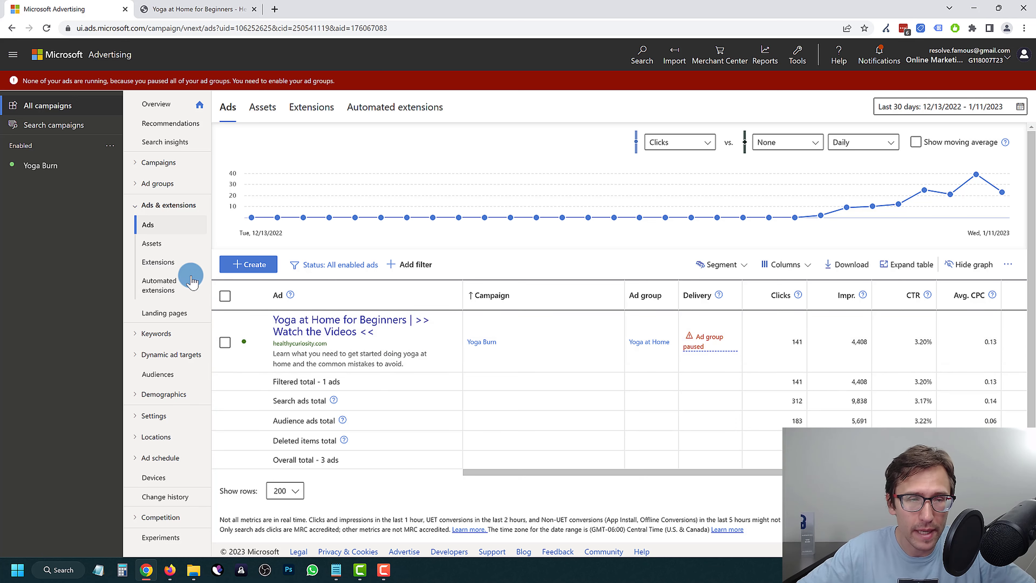
click(154, 263)
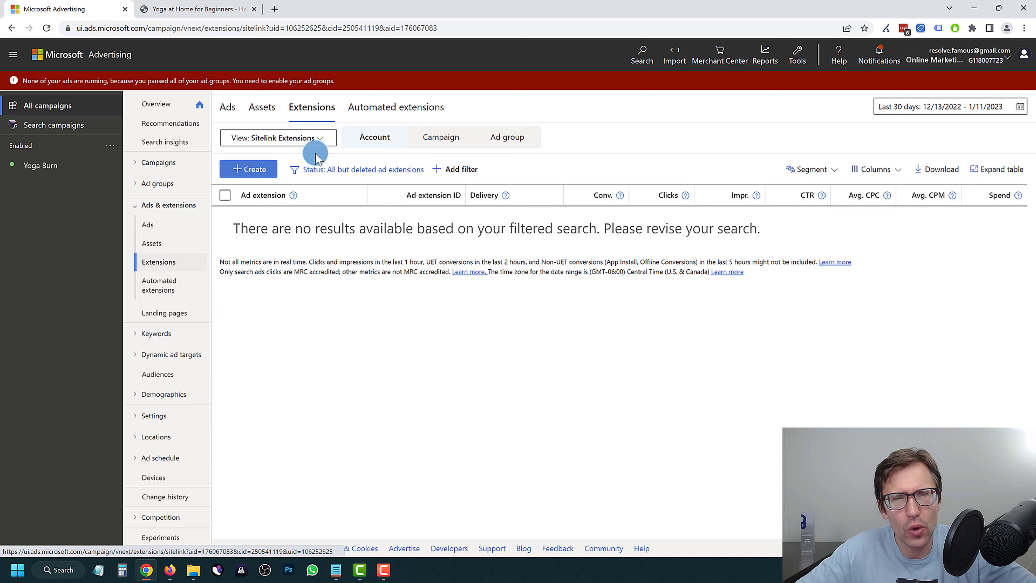
click(503, 141)
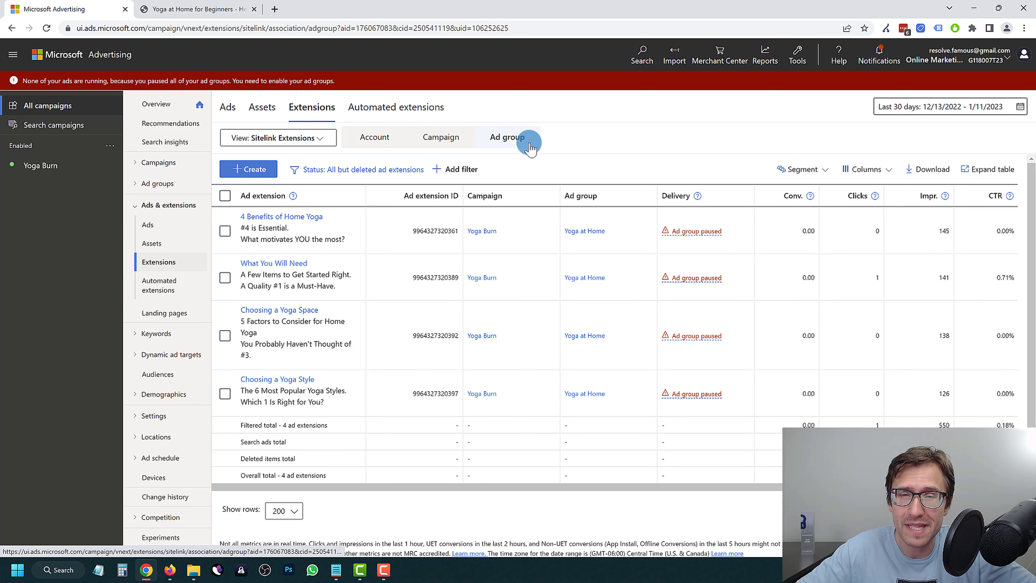
- View the ad groups list, and compare the sitelink extensions at campaign level with those at ad group level
click(165, 186)
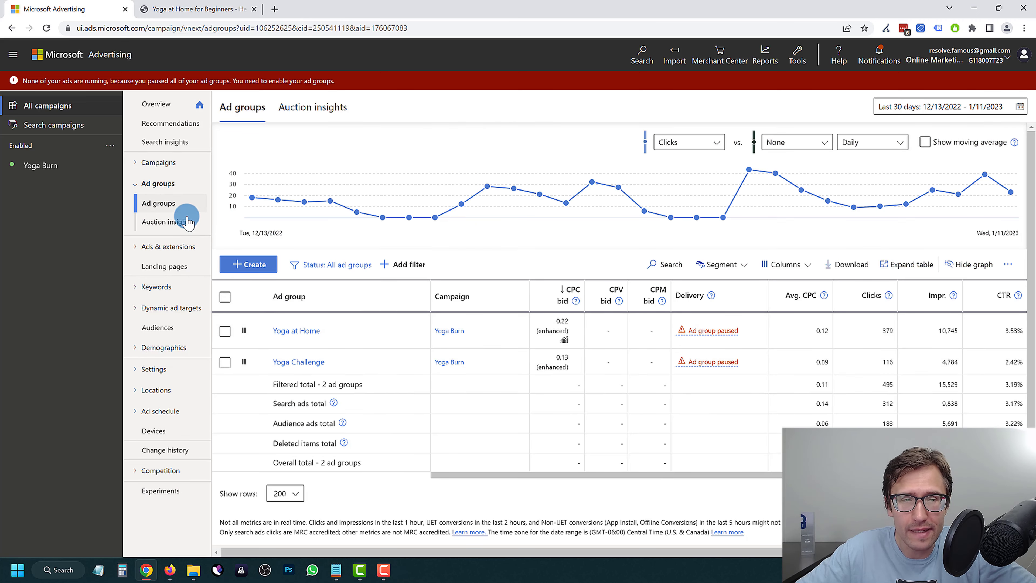
click(158, 247)
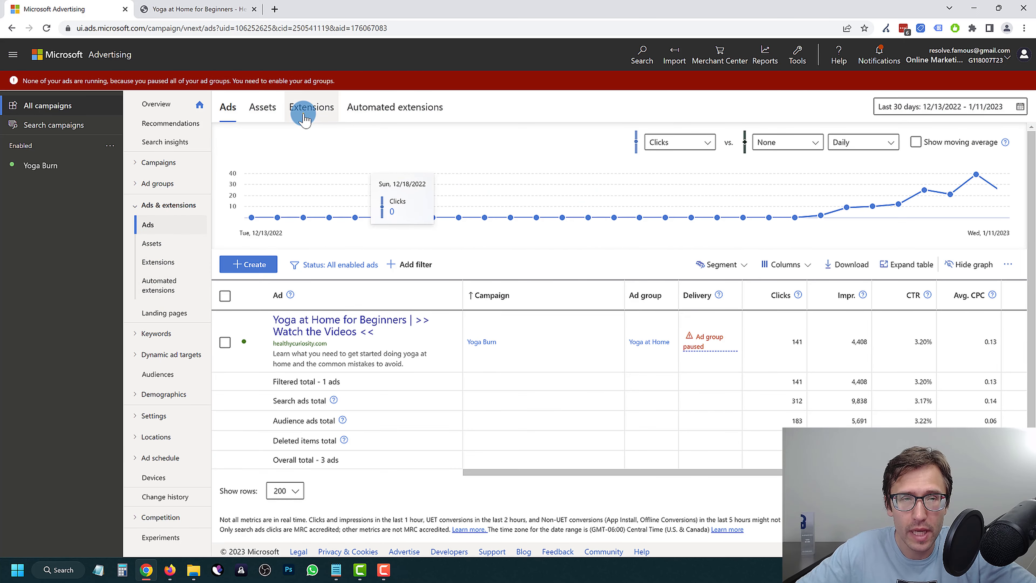
click(304, 119)
click(442, 138)
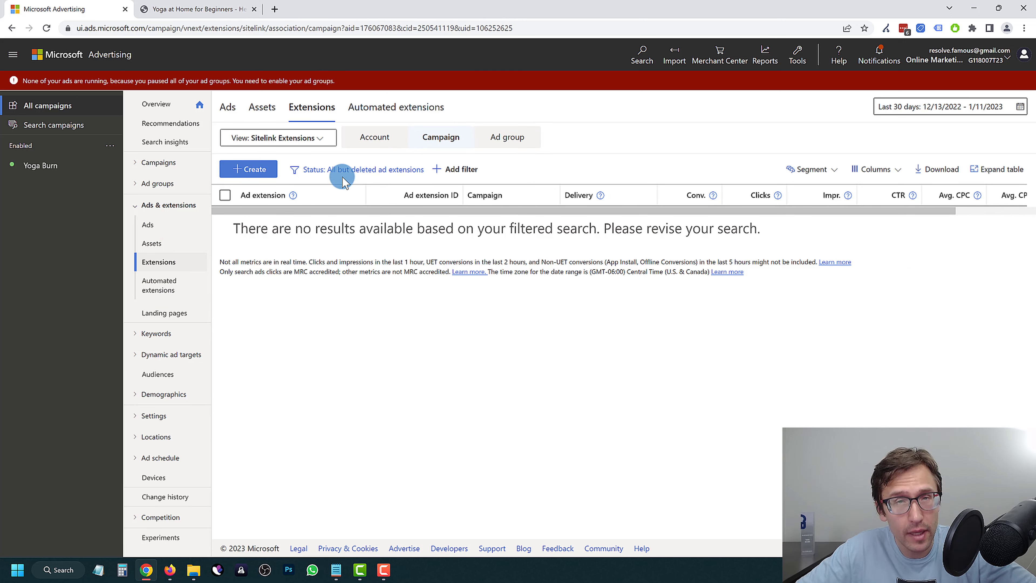
click(503, 141)
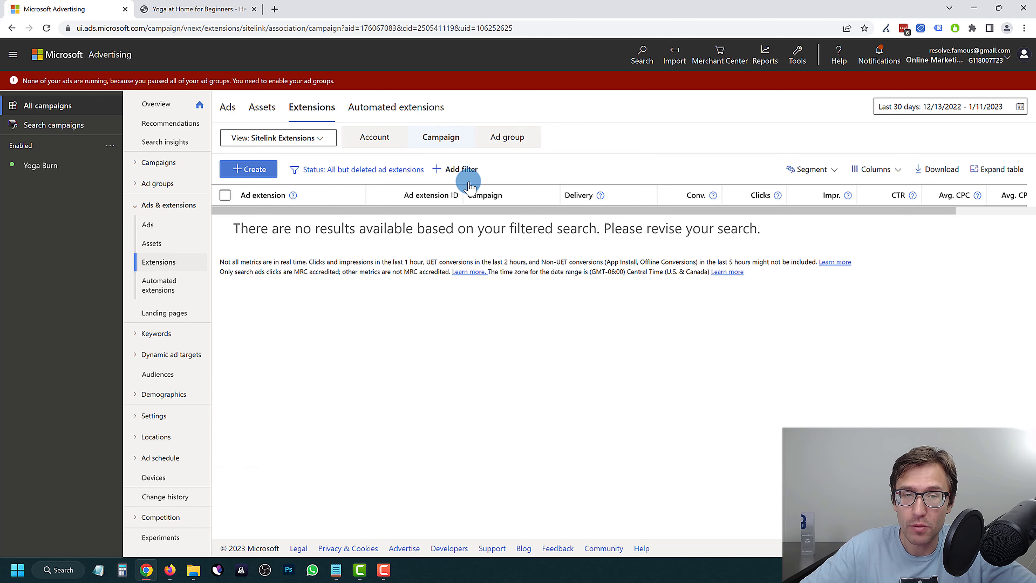
click(503, 138)
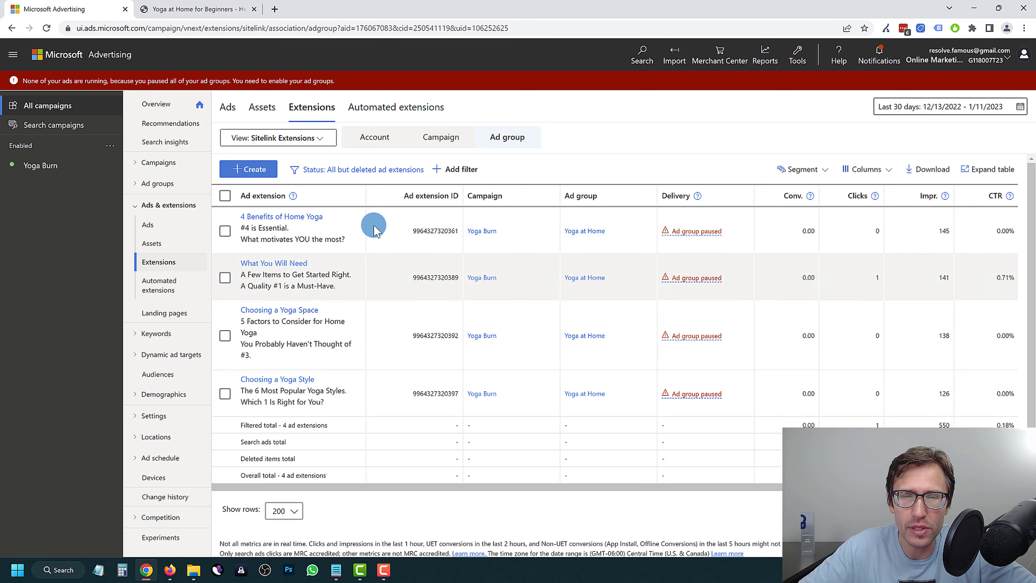
- Look over the available ad extension types and switch the extensions view to Call Extensions
click(317, 138)
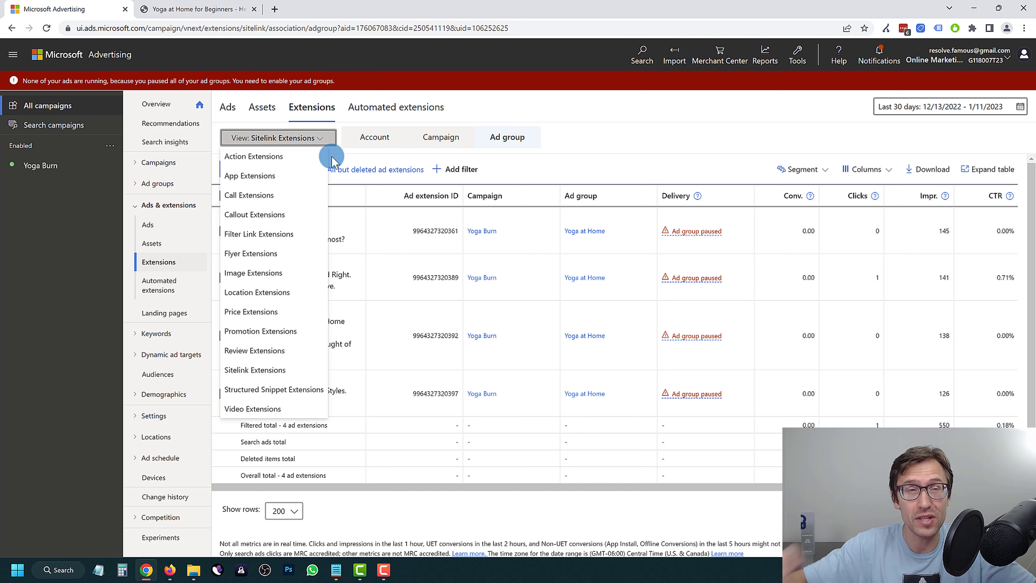
click(155, 224)
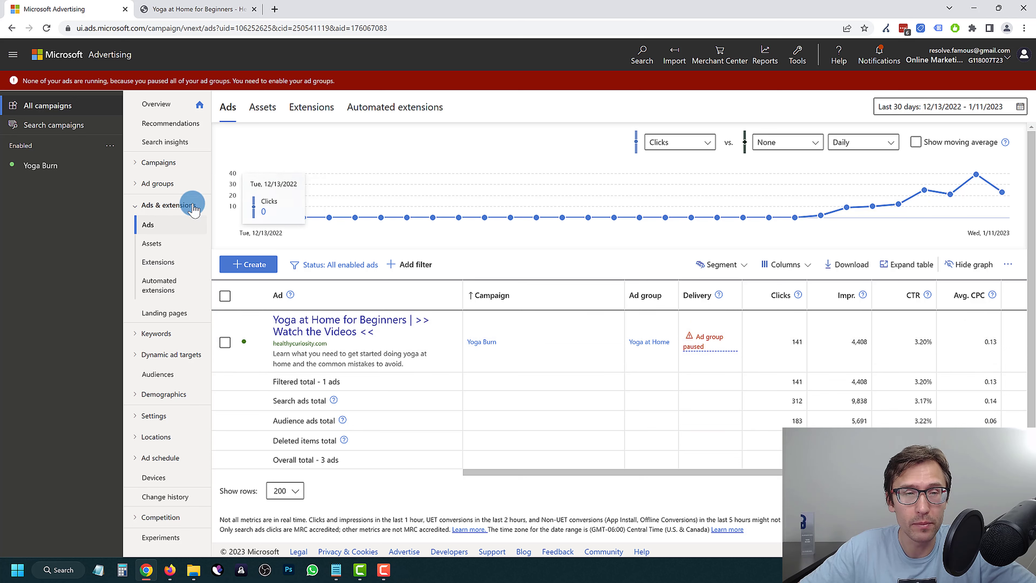
click(315, 104)
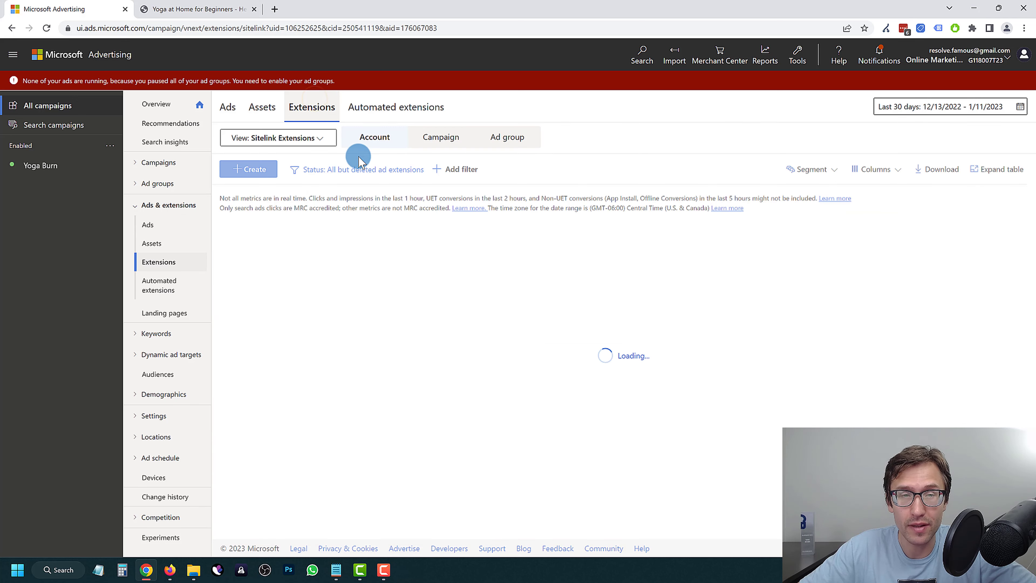
click(324, 144)
click(300, 144)
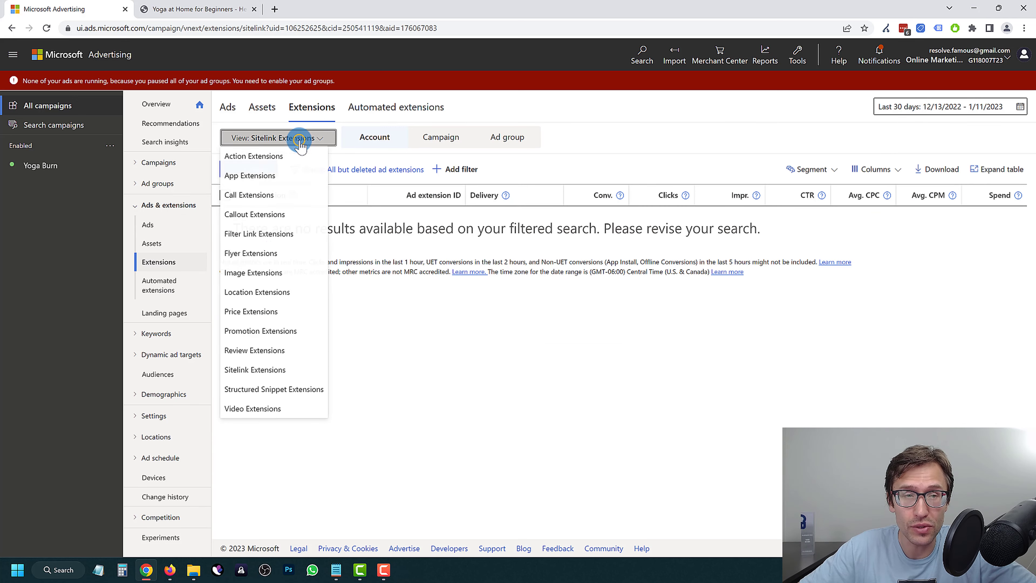
click(249, 195)
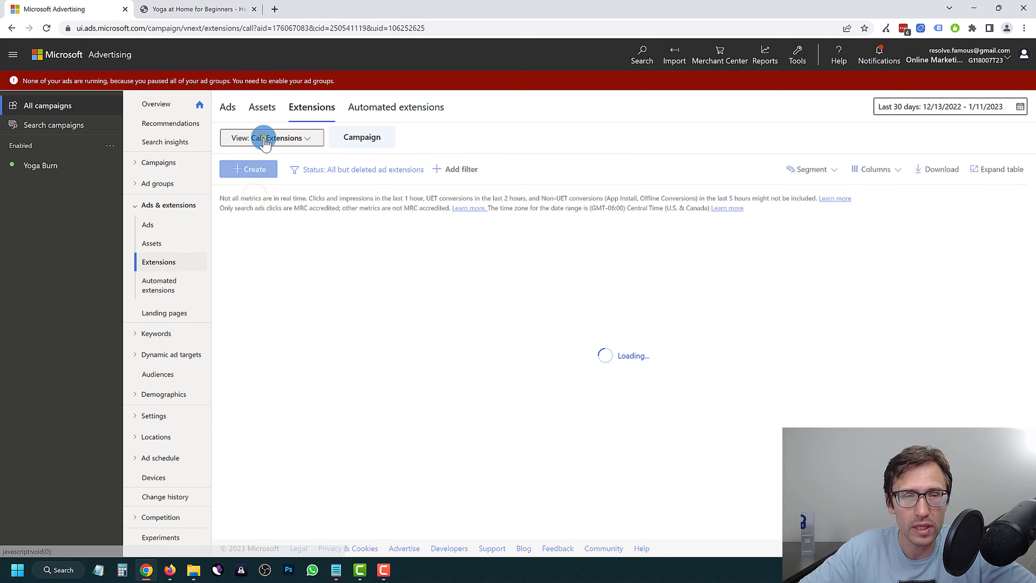
- Switch the extensions view to Callout Extensions and check them at ad group and campaign level
click(264, 137)
click(243, 216)
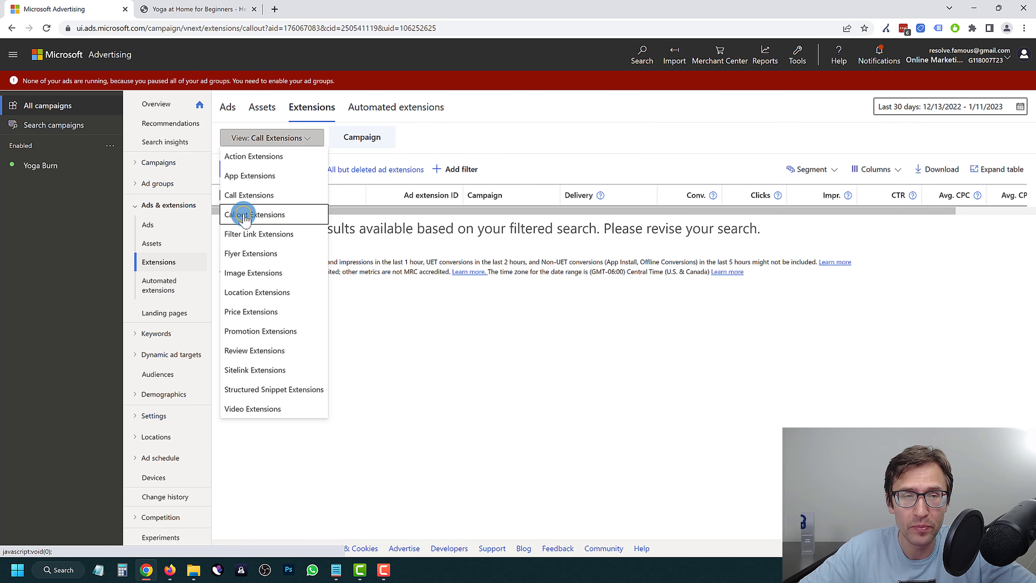
click(428, 138)
click(495, 142)
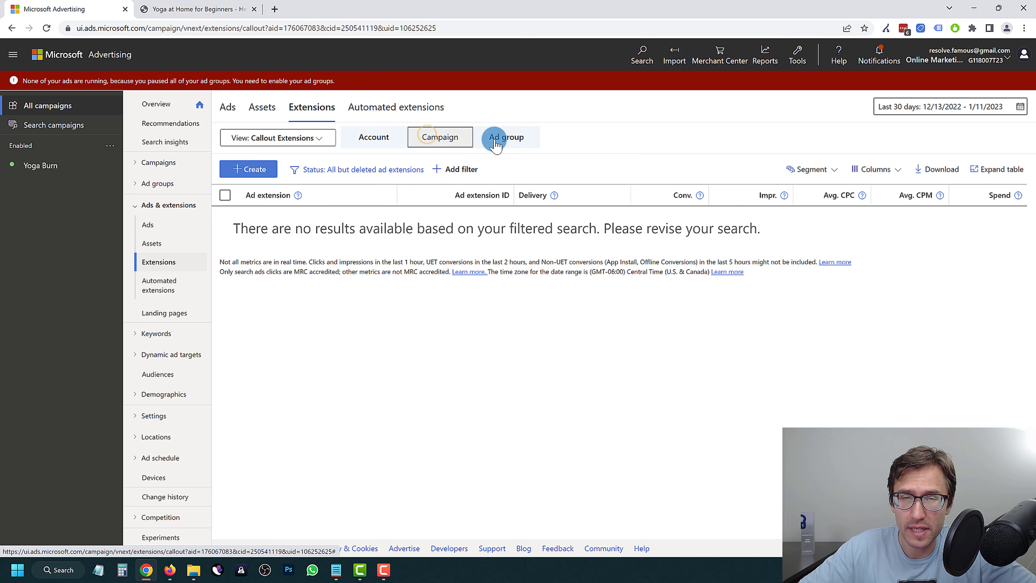
click(504, 139)
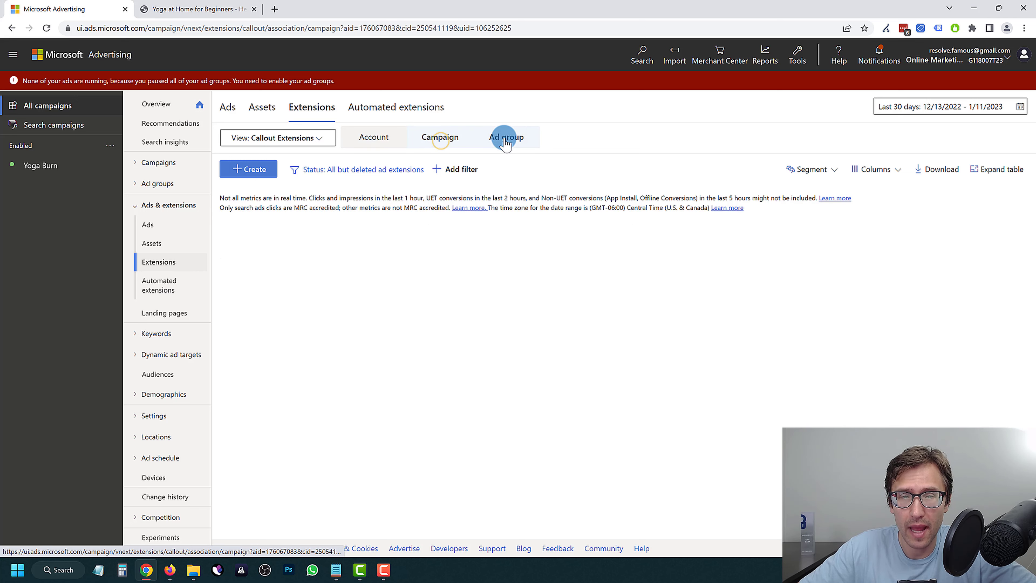
click(446, 141)
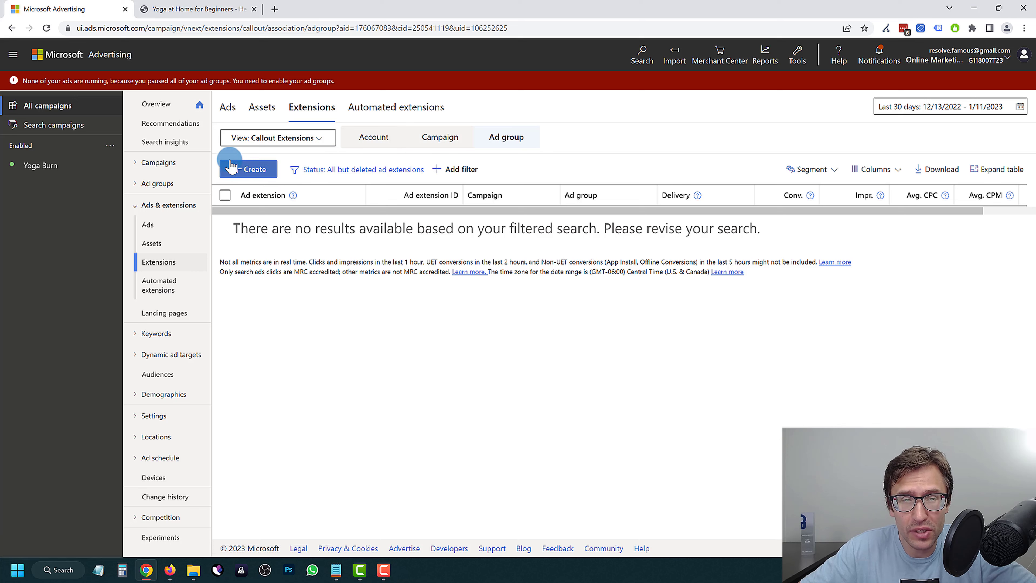
click(438, 138)
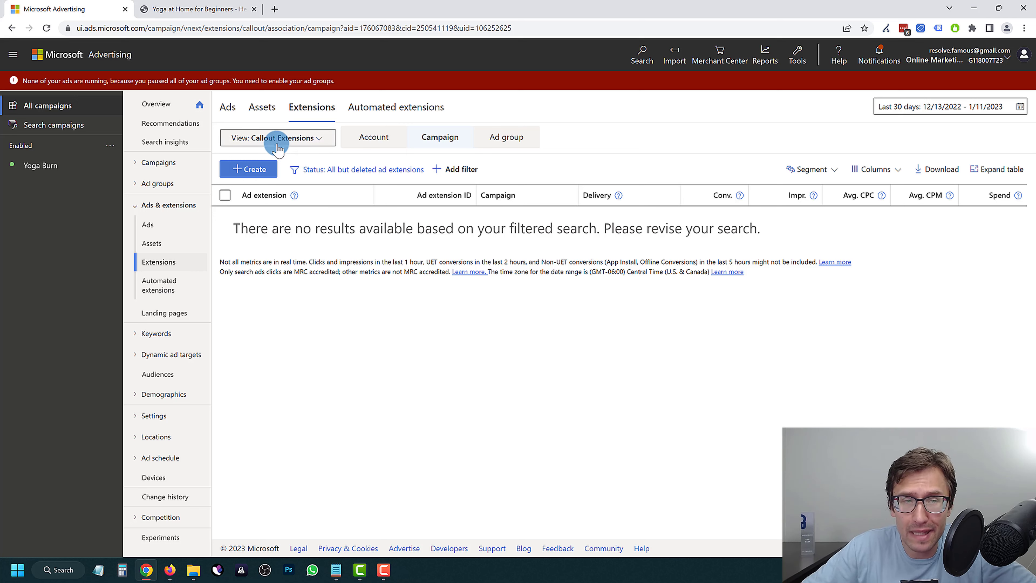
- View the Structured Snippet Extensions, and switch to the Action Extensions at campaign level
click(295, 147)
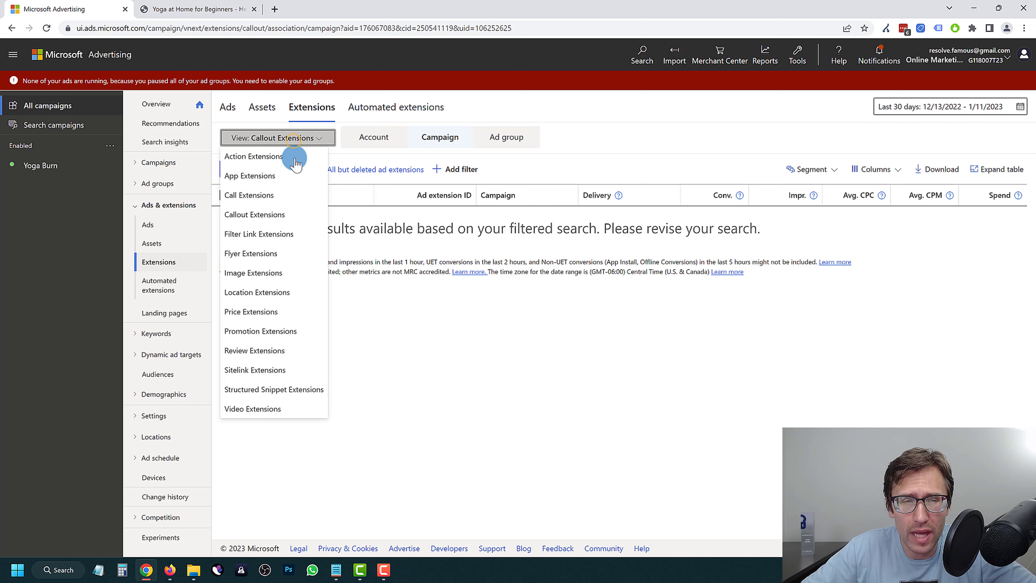
click(281, 390)
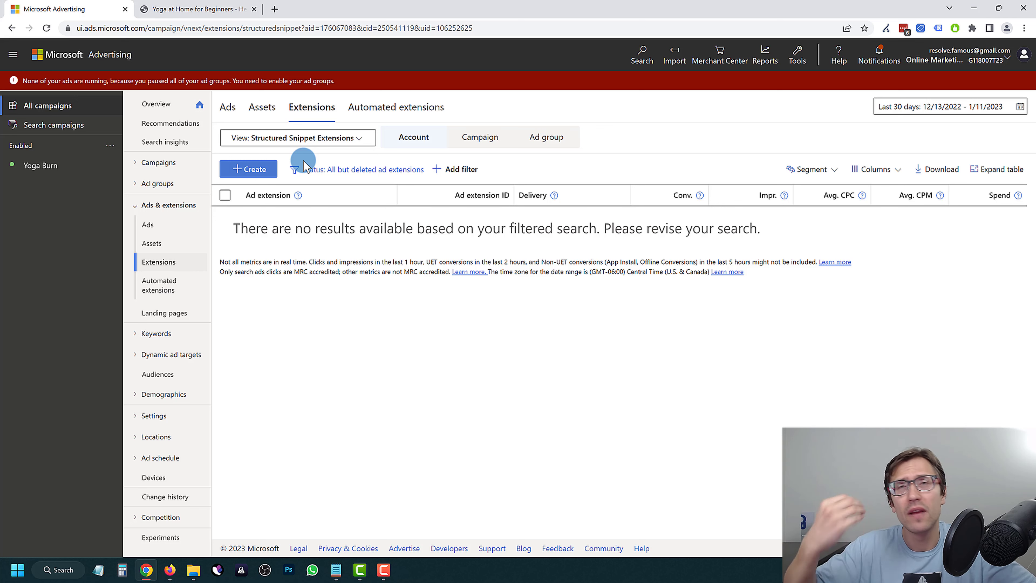
click(306, 143)
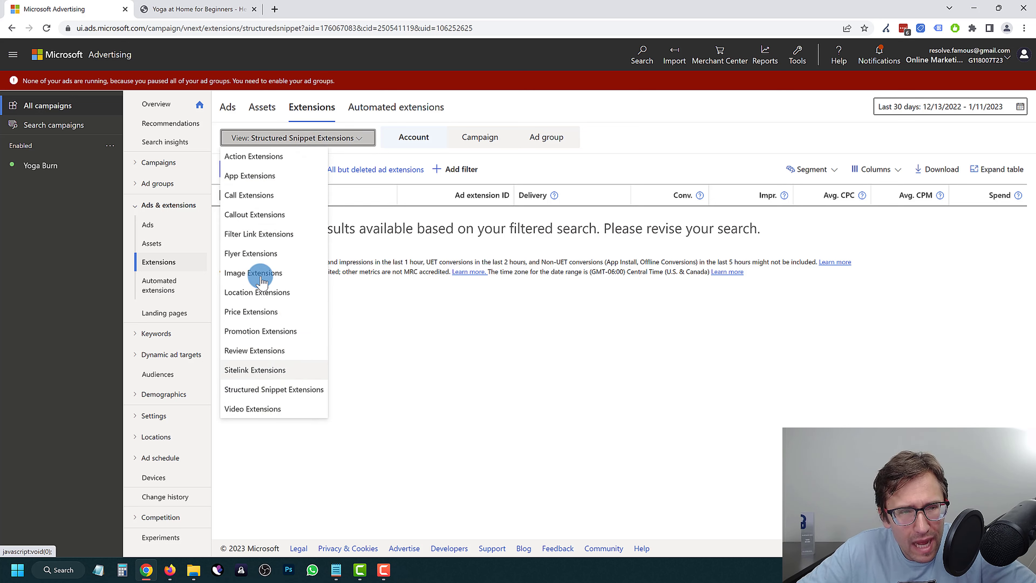
click(248, 155)
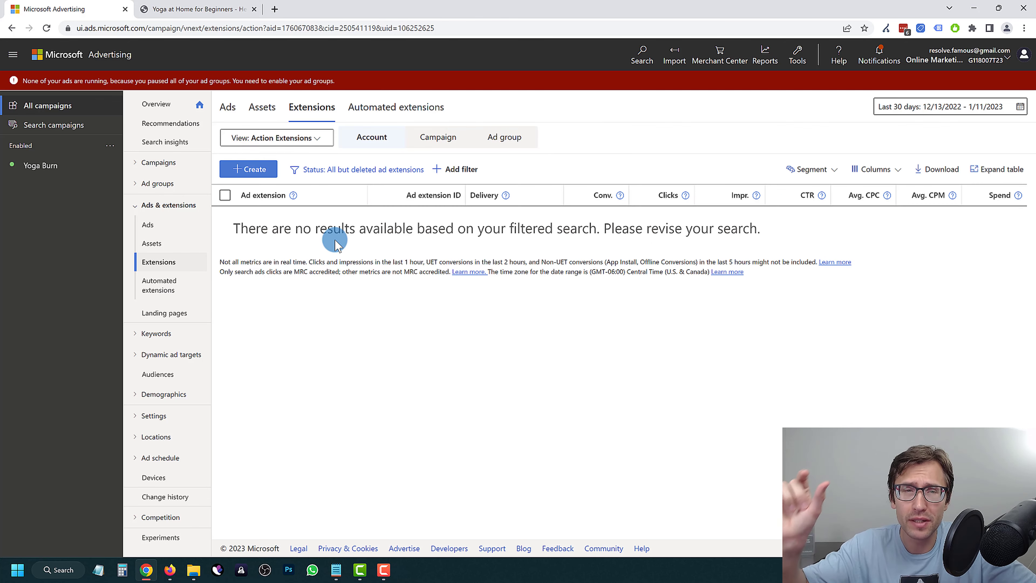
click(428, 137)
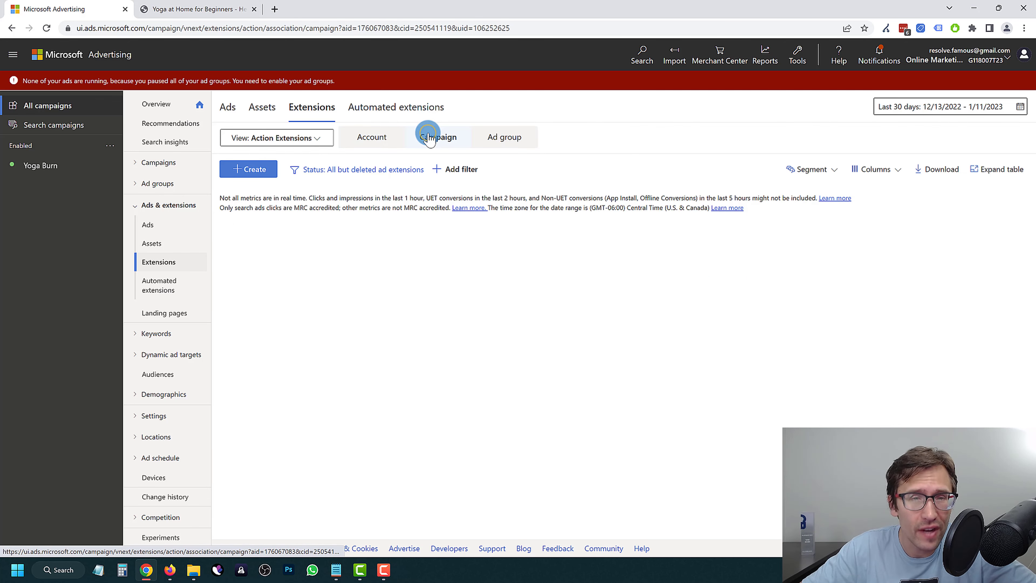
- Examine the new Action Extension form for the Yoga Burn campaign, including its action text choices, and cancel without saving
click(237, 166)
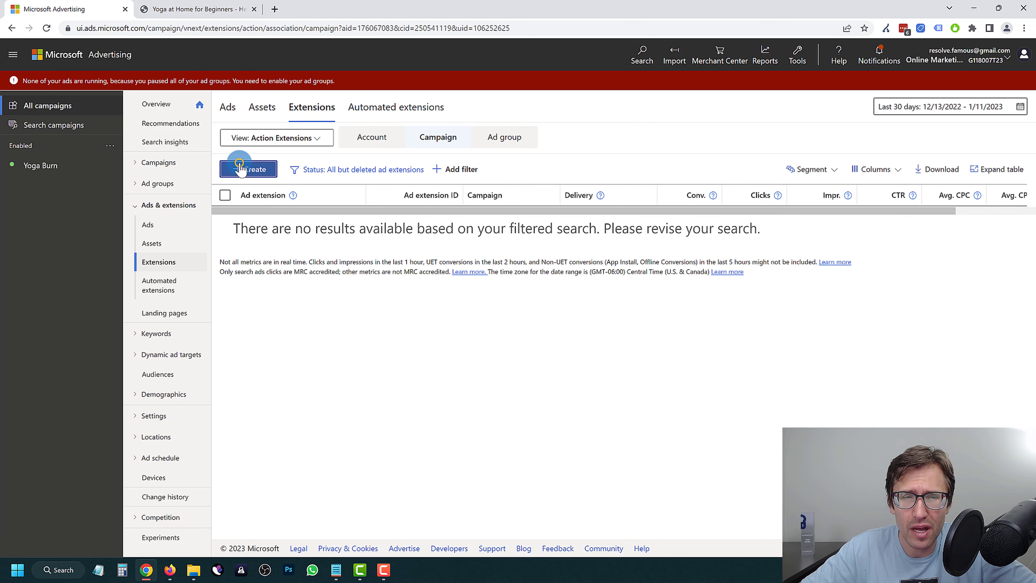
click(297, 206)
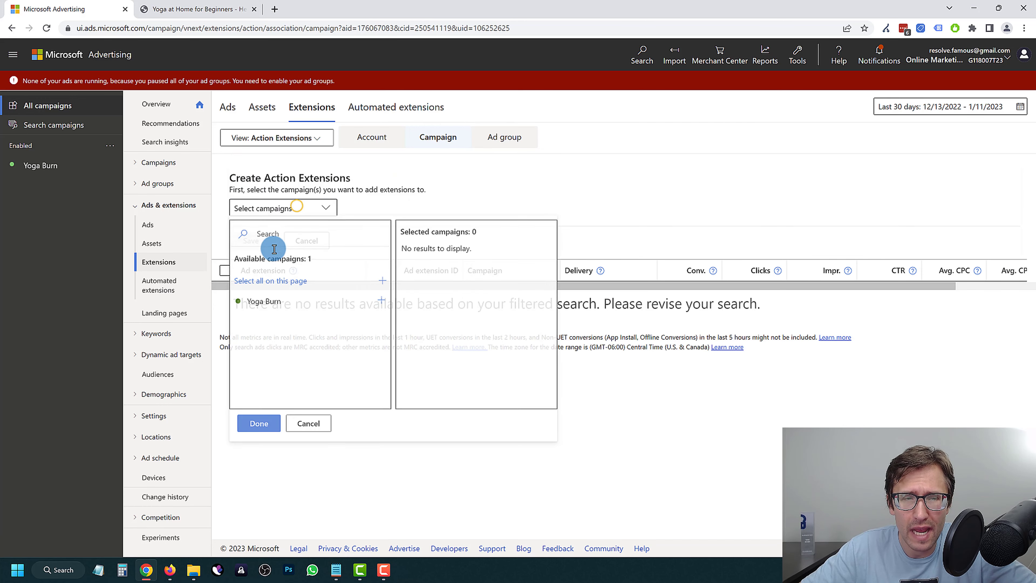
click(280, 302)
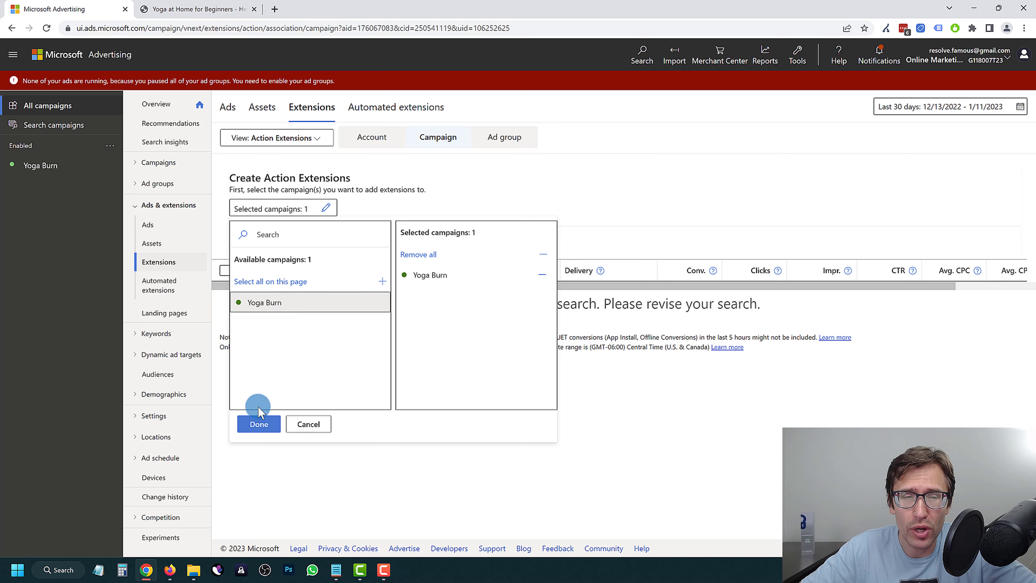
click(259, 424)
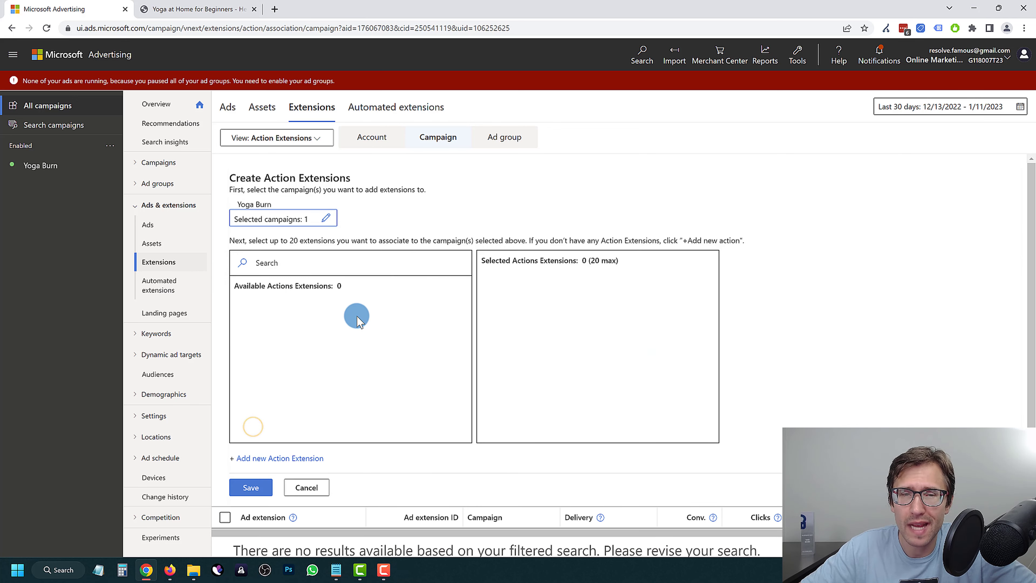
click(274, 466)
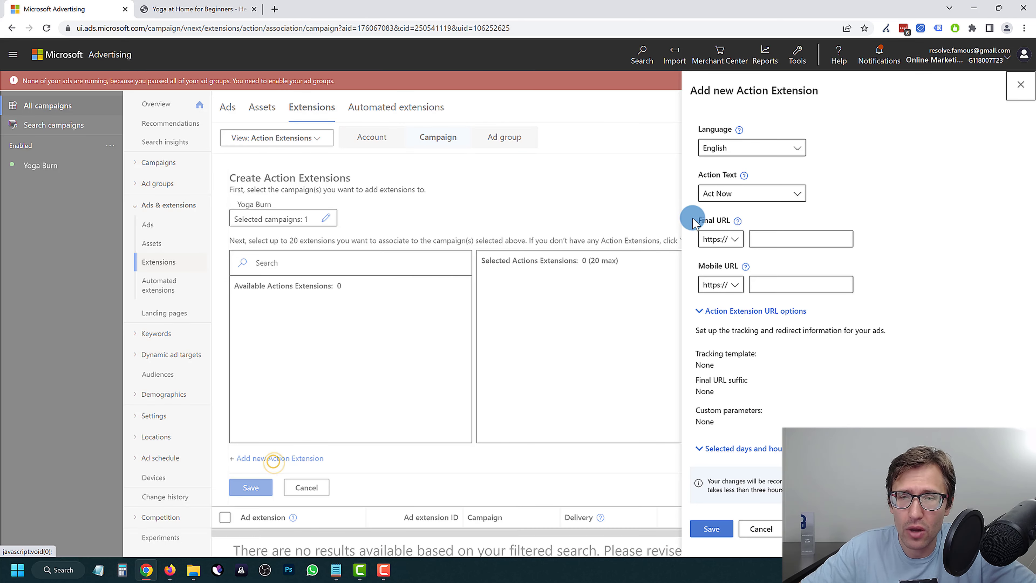
click(733, 193)
click(756, 333)
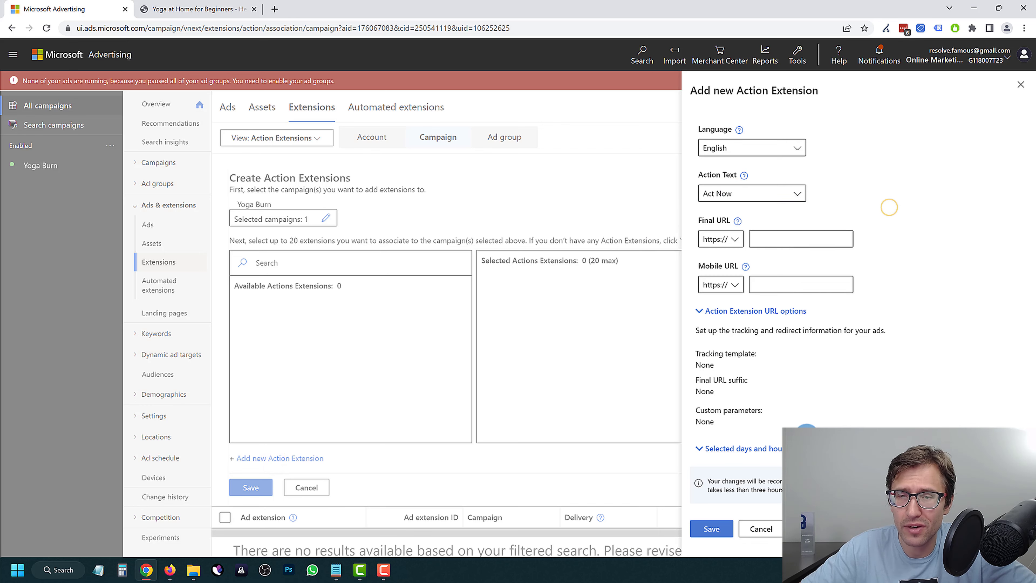
click(771, 534)
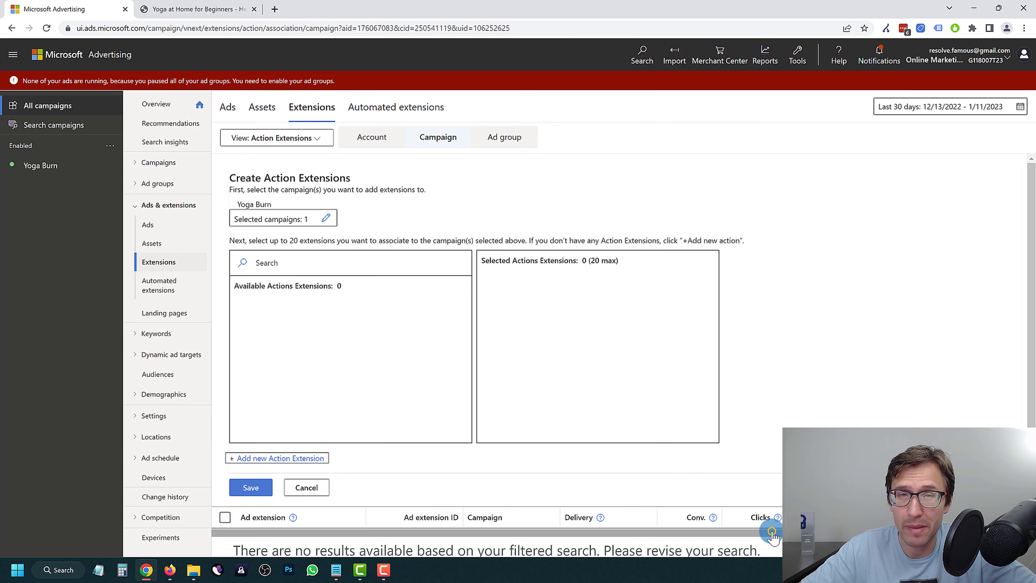
click(307, 487)
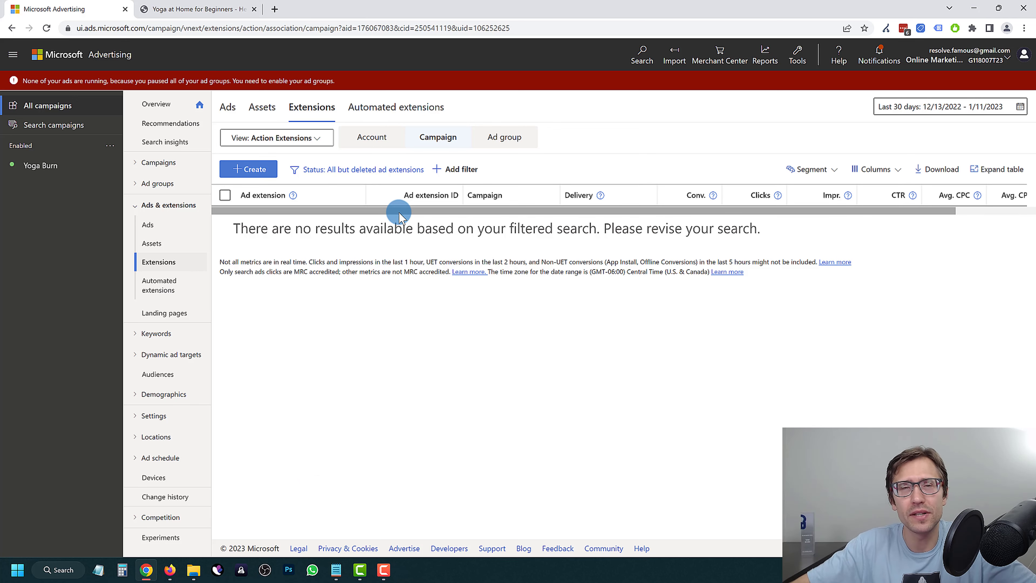
- Switch to Image Extensions, examine the new image extension form down to its ad preview, and cancel without saving
click(292, 138)
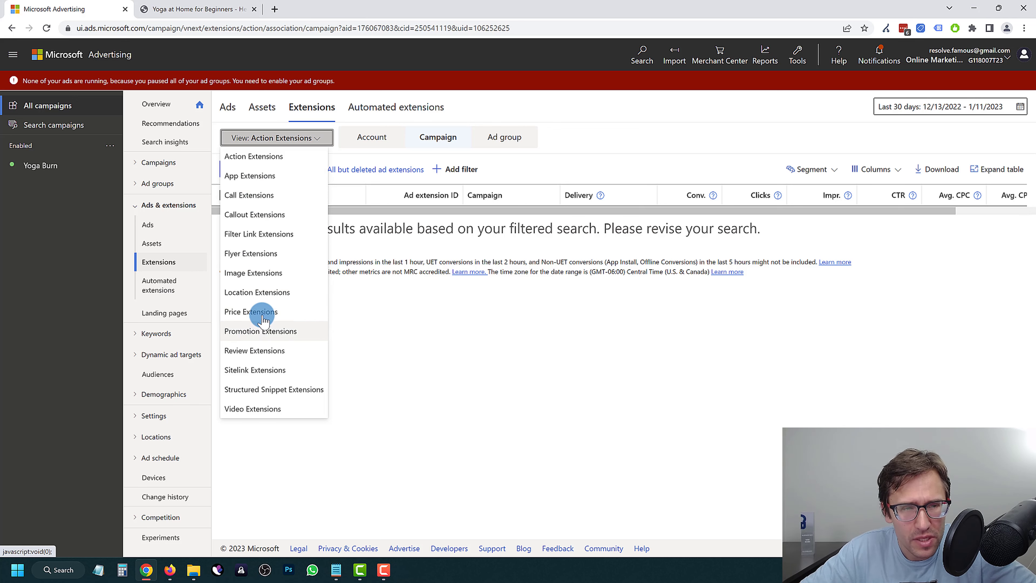
click(261, 273)
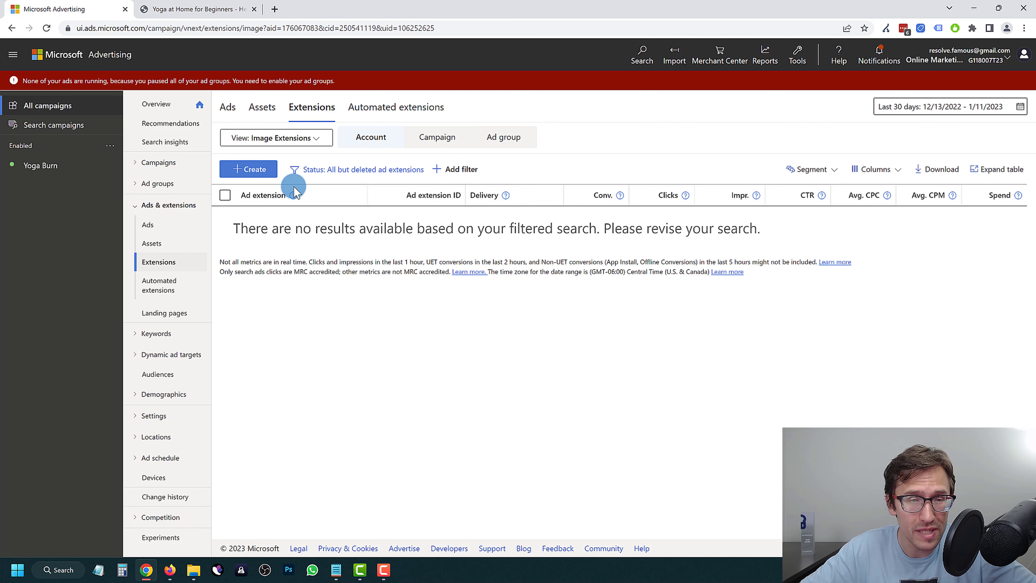
click(259, 168)
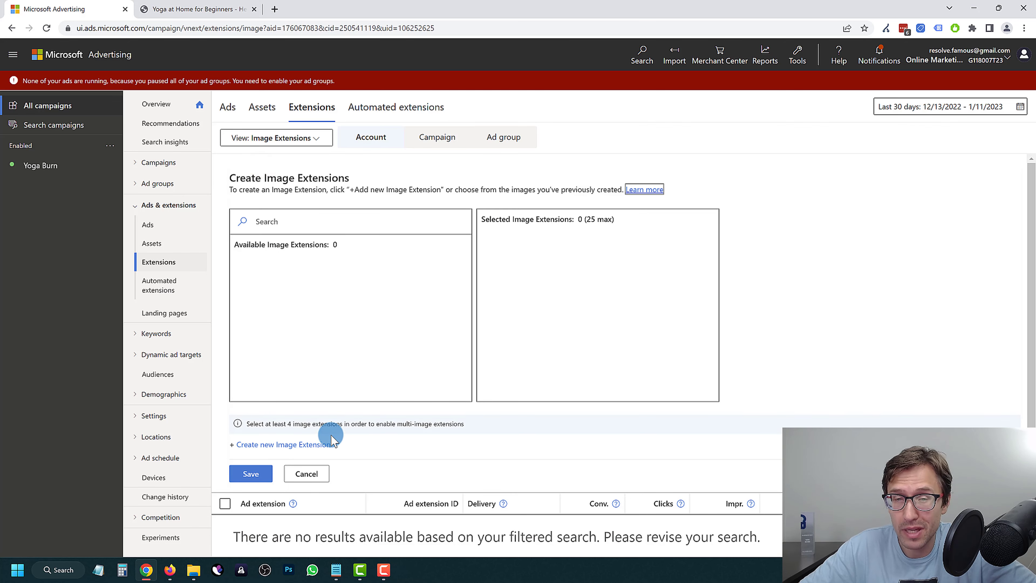
click(303, 445)
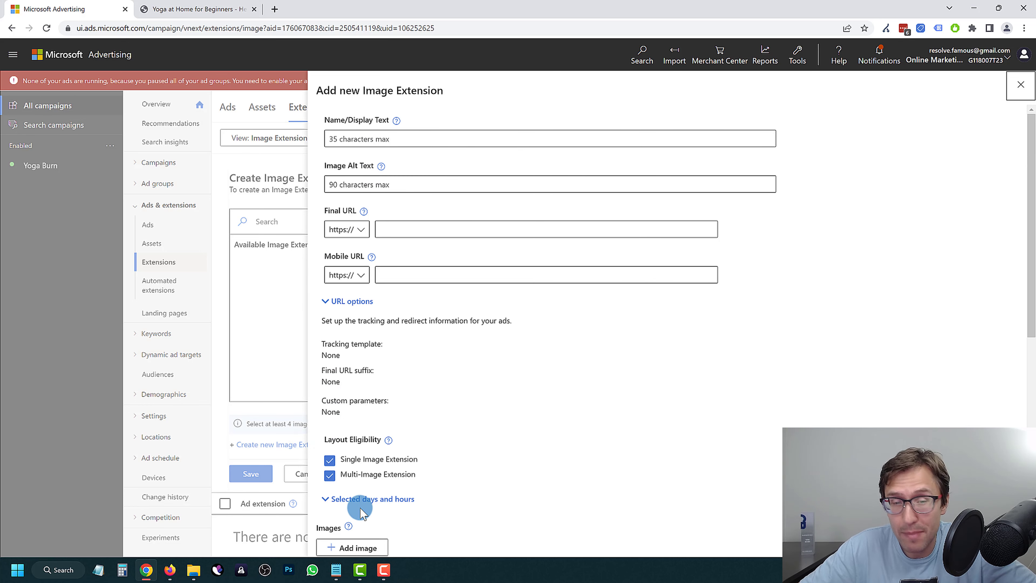
scroll(408, 512, down, 3)
scroll(432, 469, down, 3)
scroll(436, 452, down, 3)
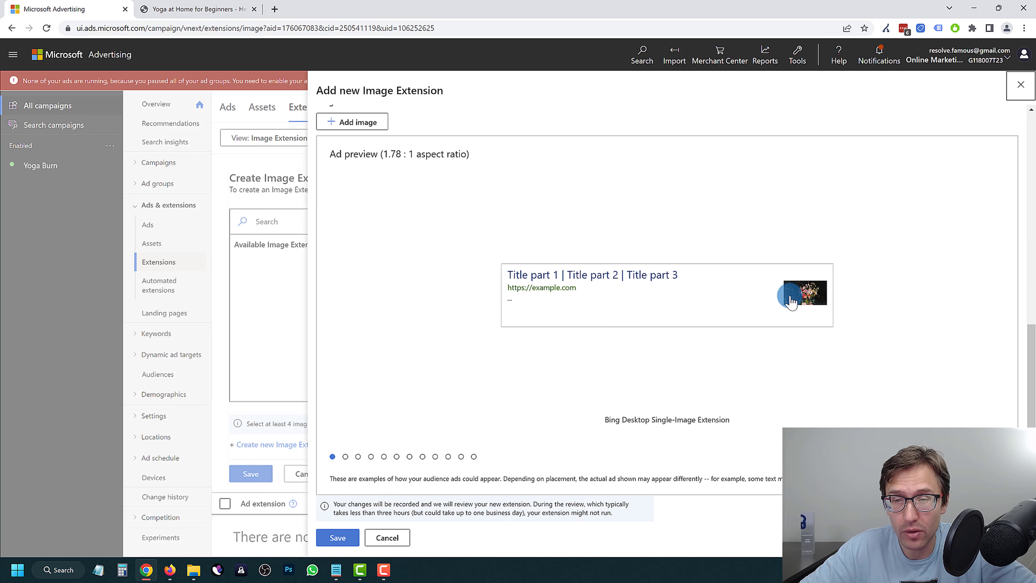
click(386, 537)
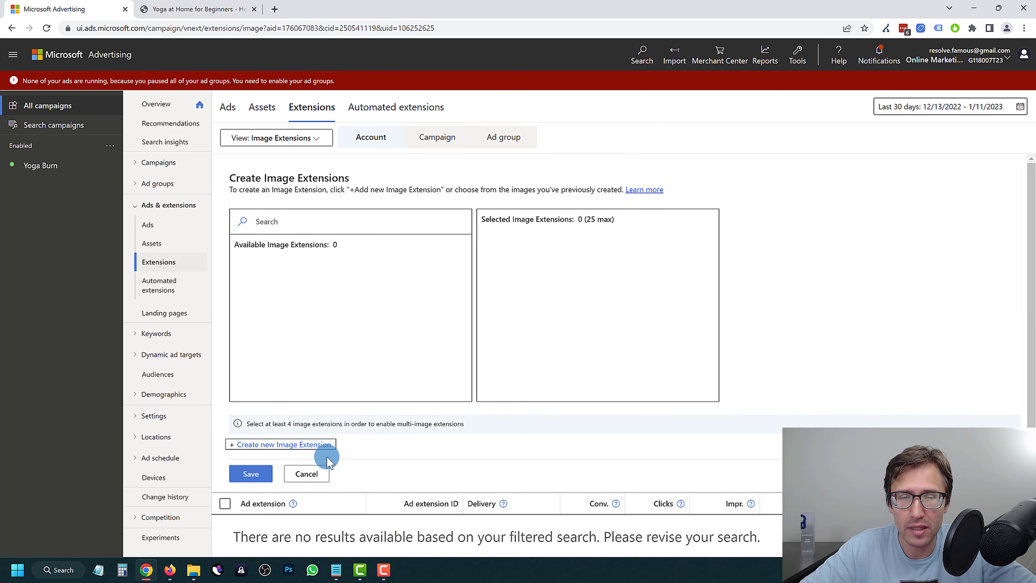
click(307, 473)
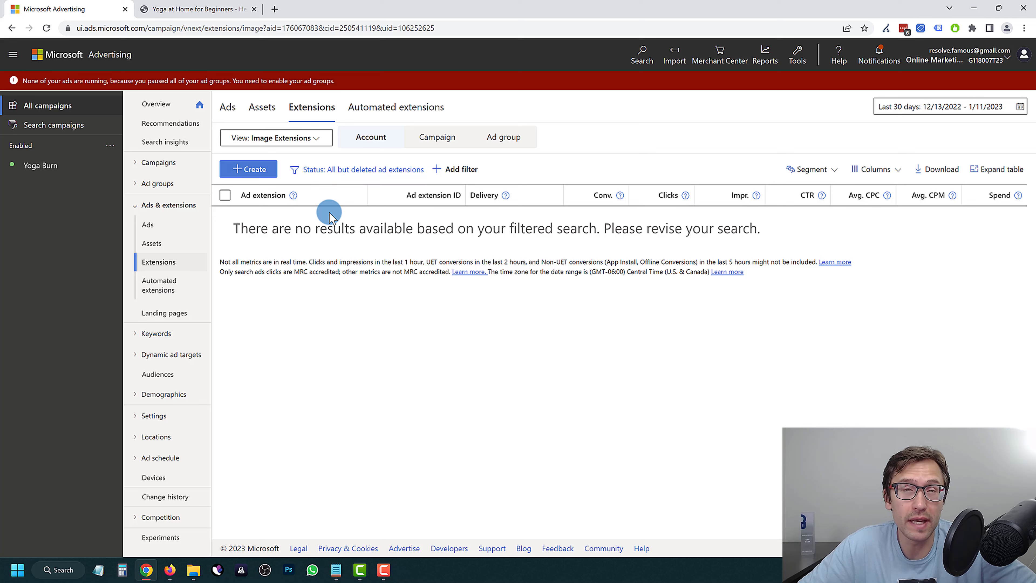
- Look over the ad extension types again, and view the enabled ads and the campaign settings
click(295, 138)
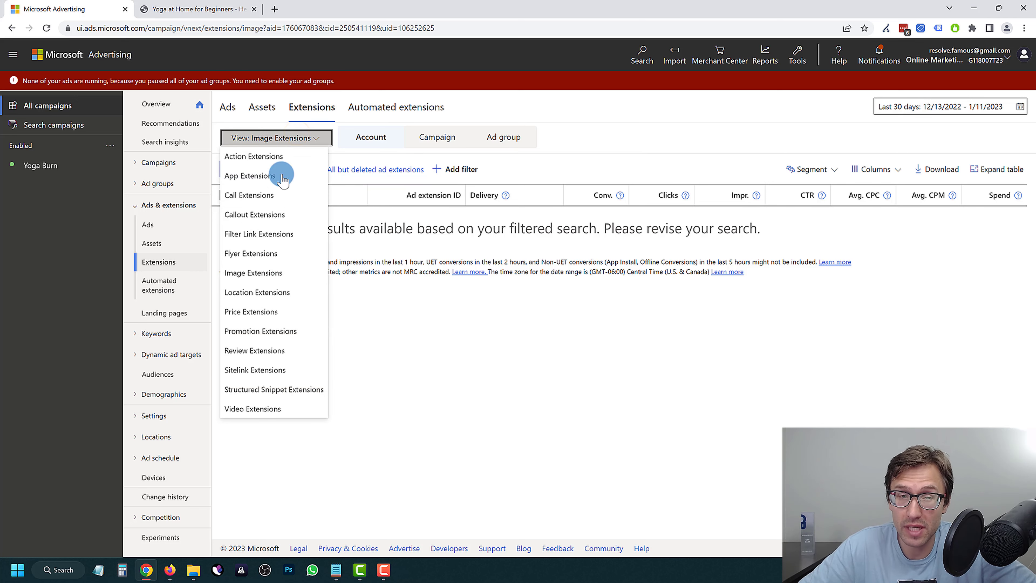
click(477, 367)
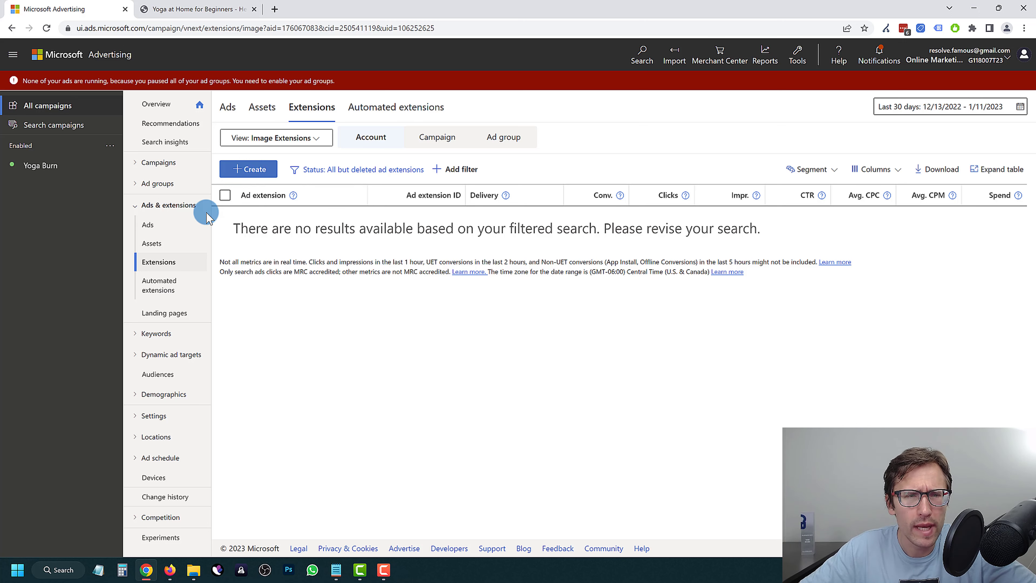
click(159, 227)
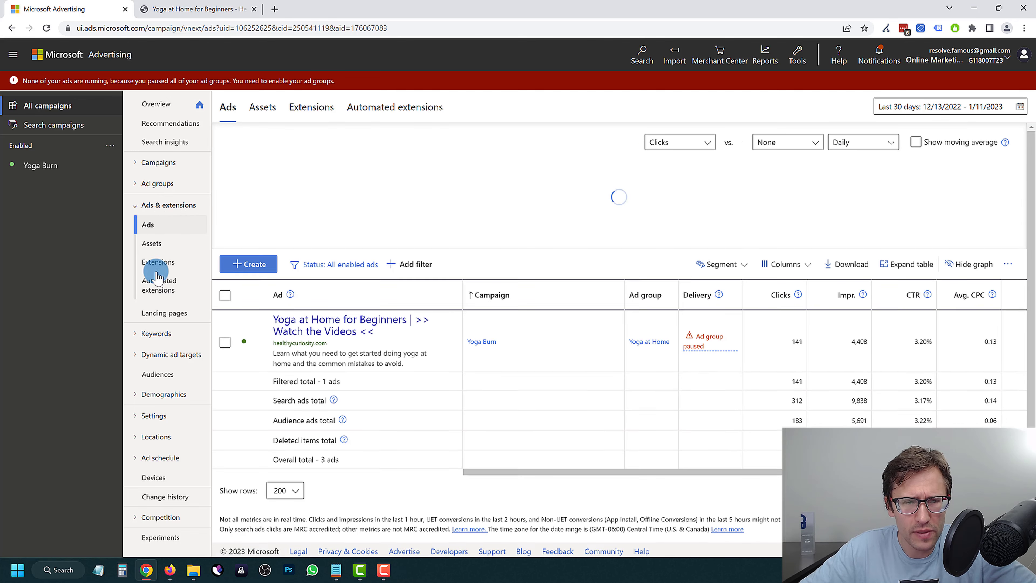
click(164, 416)
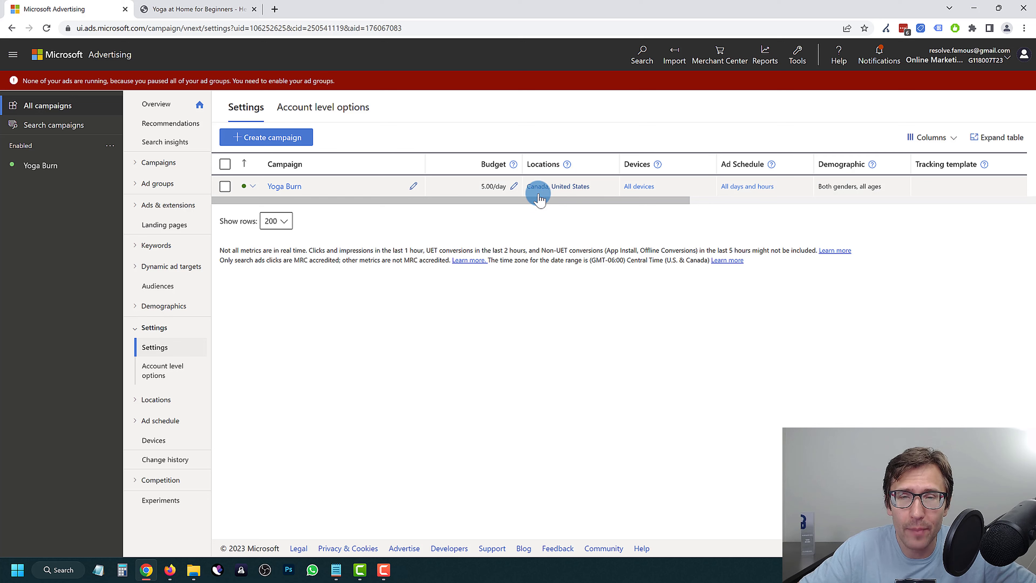
- Check the Yoga Burn campaign's budget options without changing them, and examine its performance metrics through to the spend column
click(158, 162)
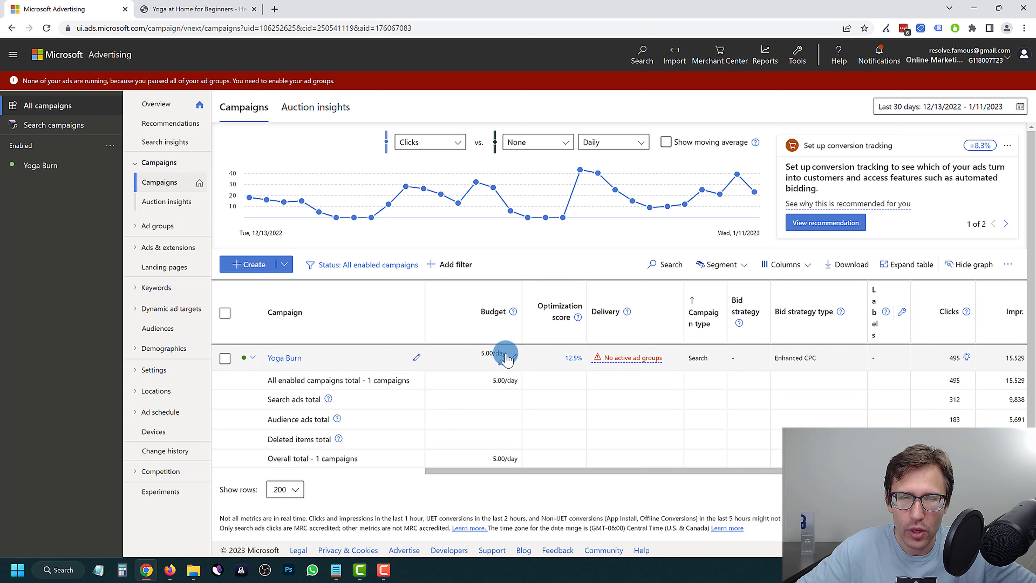
drag(506, 359, 483, 359)
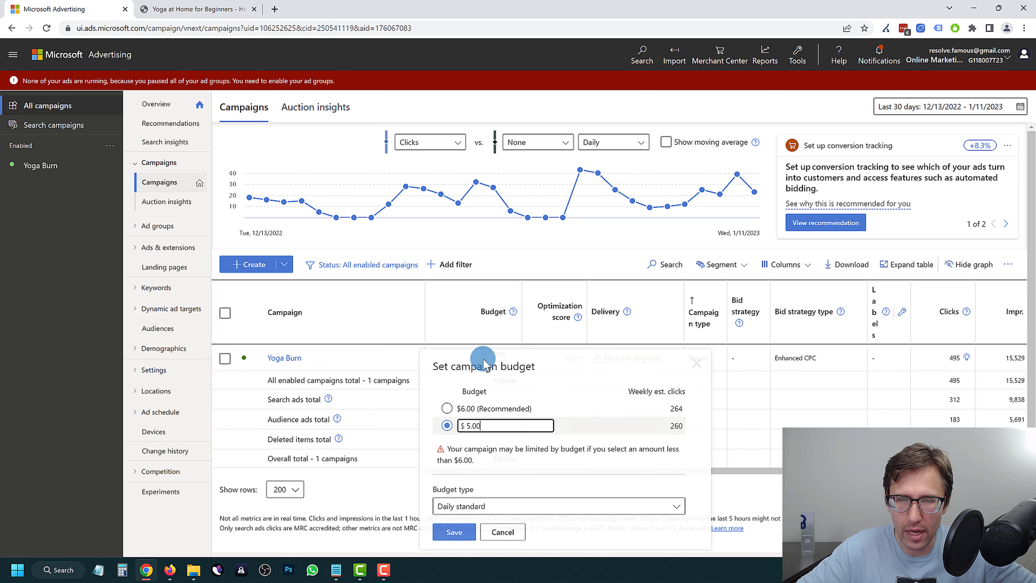
click(504, 532)
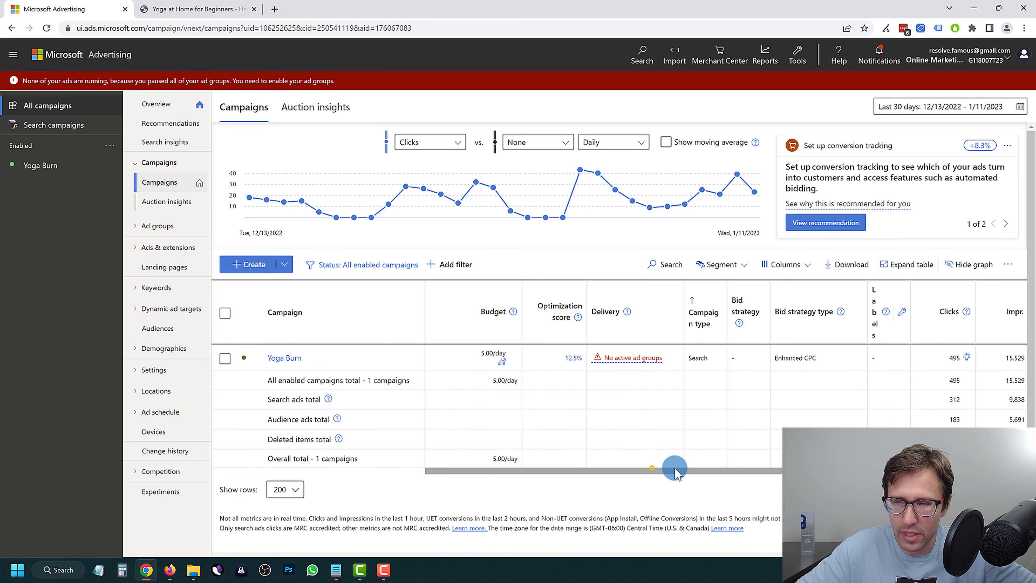
drag(675, 467, 904, 469)
drag(798, 457, 814, 475)
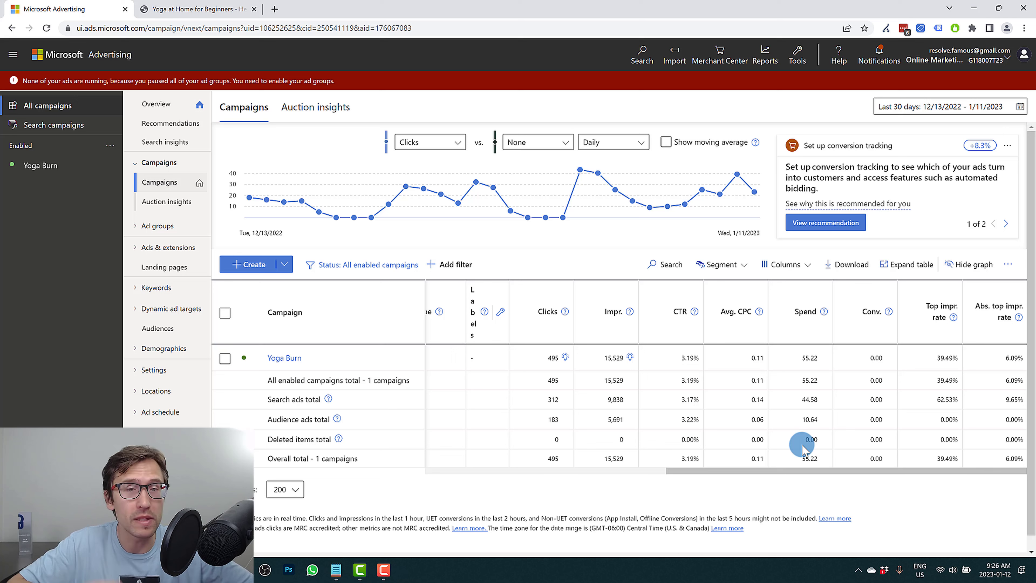
- Switch to Notepad, review the improvement notes on budget, countries and extensions, and return to the campaigns list
click(336, 569)
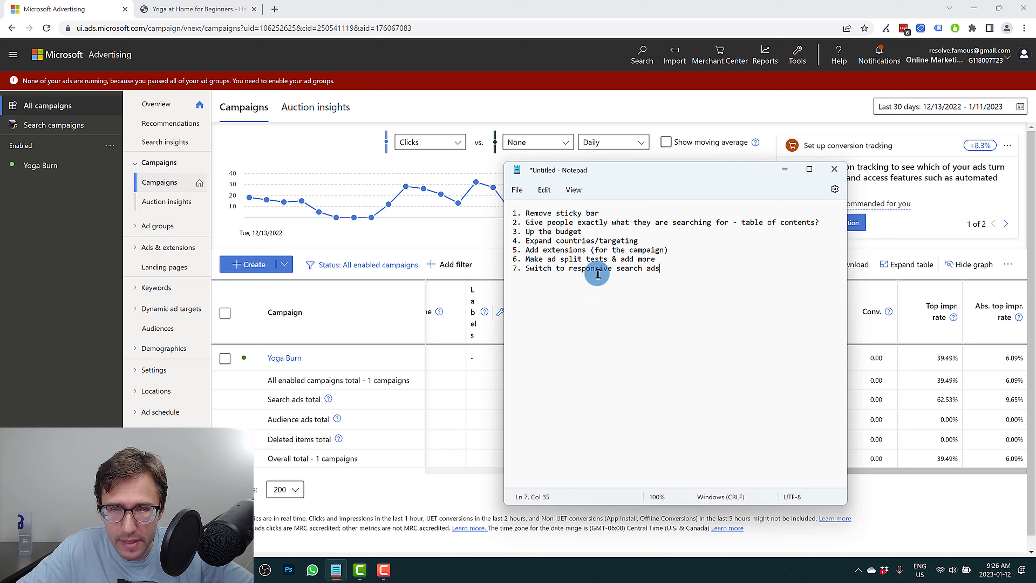
drag(624, 240, 547, 242)
drag(564, 231, 556, 232)
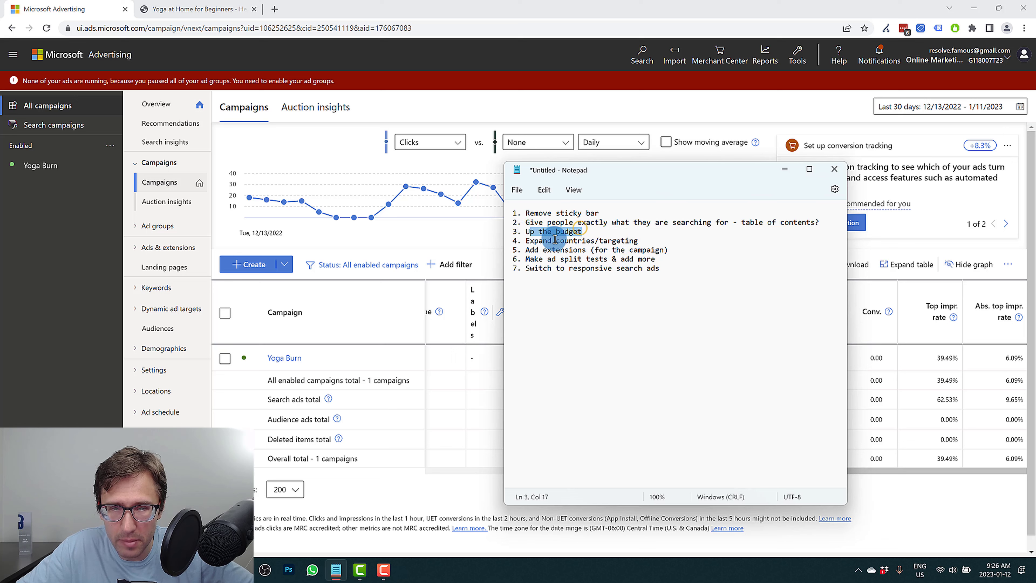
drag(621, 249, 543, 252)
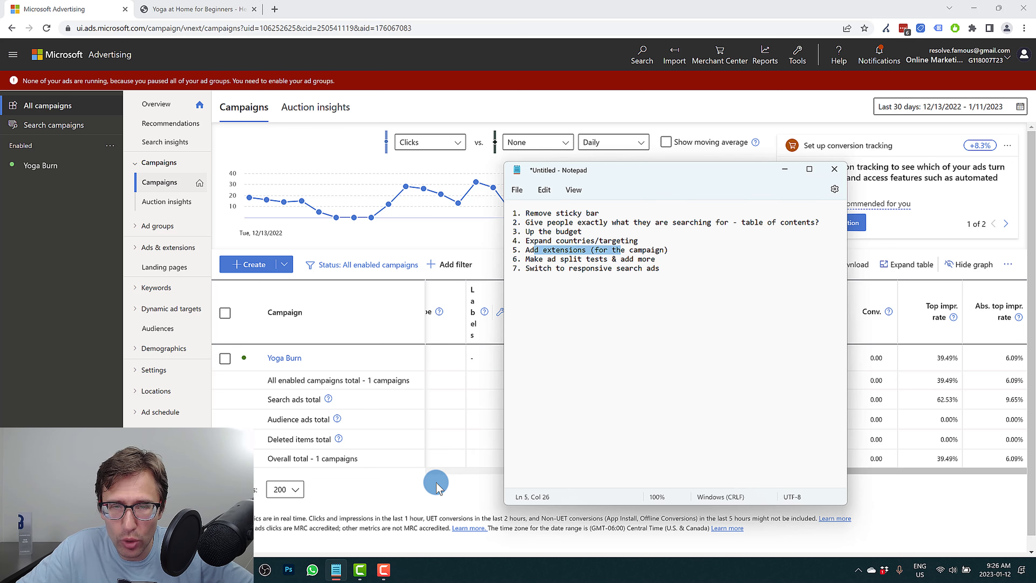
click(404, 378)
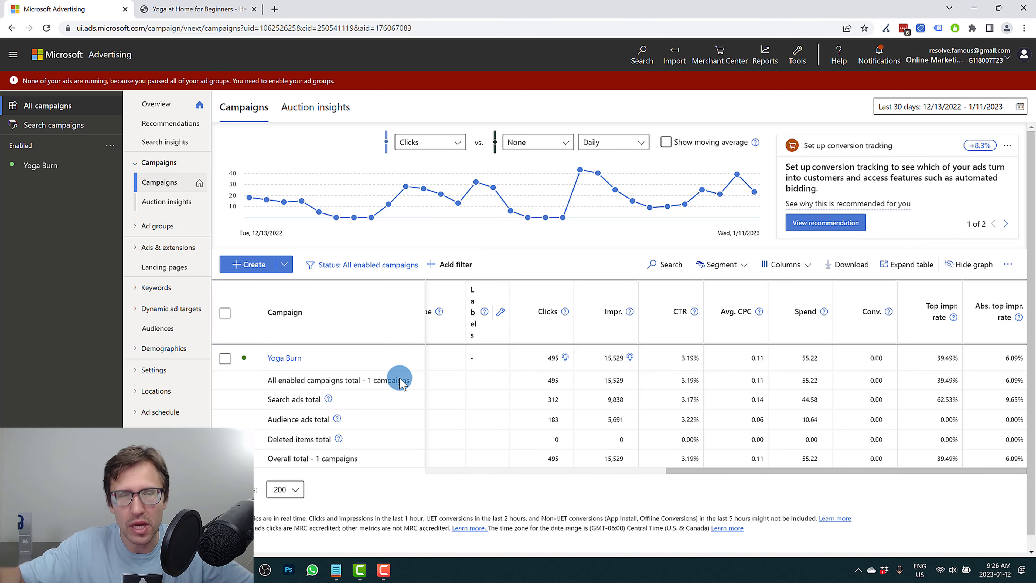
- Open the enabled Yoga at Home for Beginners ad for editing and review its final URL and title parts
click(169, 287)
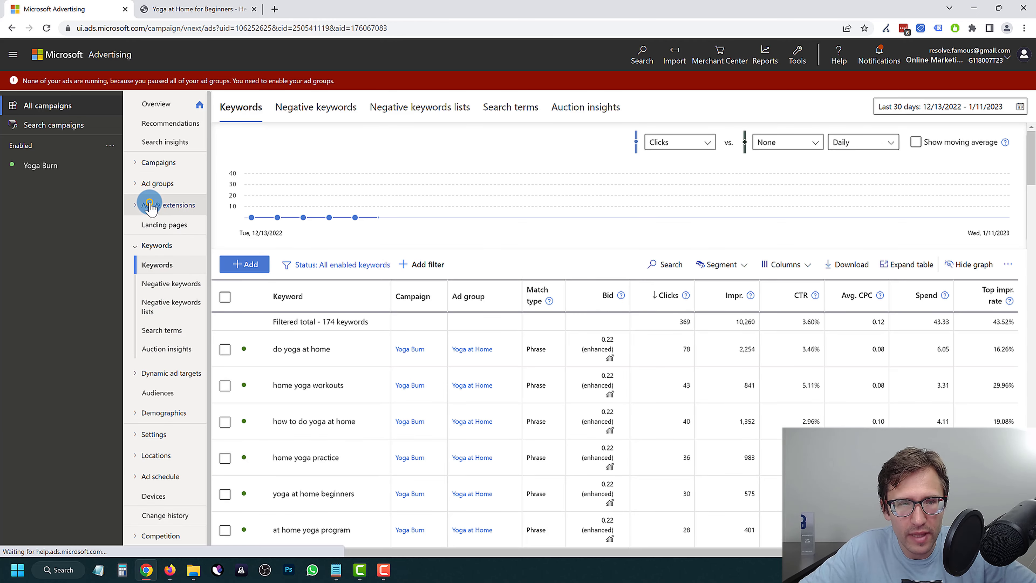
click(151, 205)
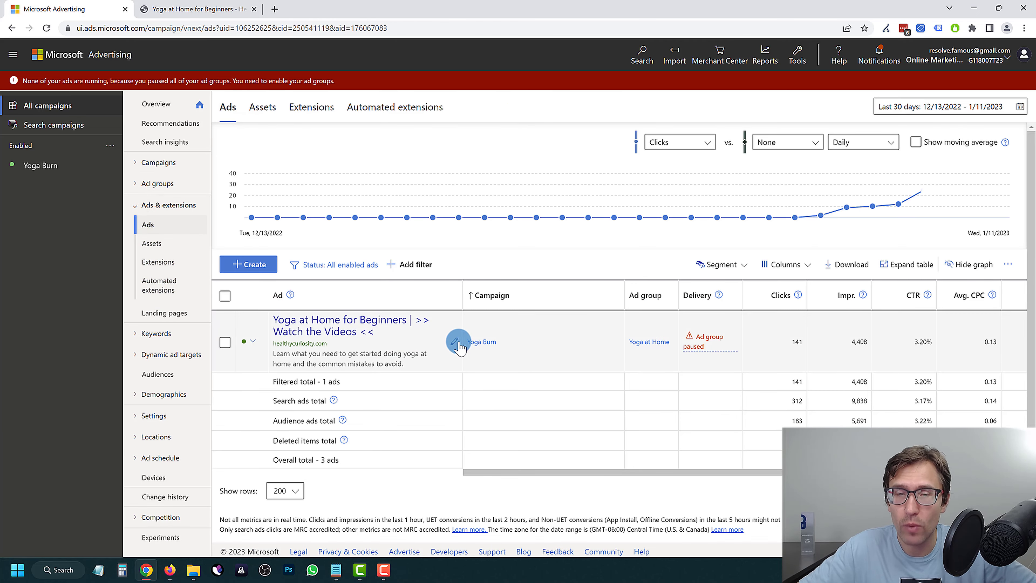
click(454, 343)
drag(284, 240, 478, 244)
triple_click(335, 292)
triple_click(358, 363)
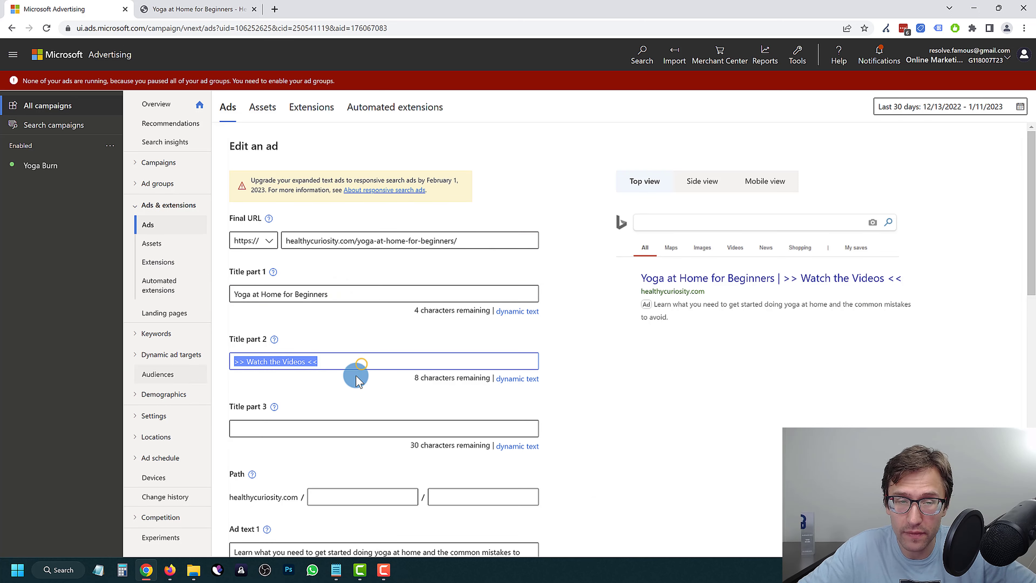
click(317, 426)
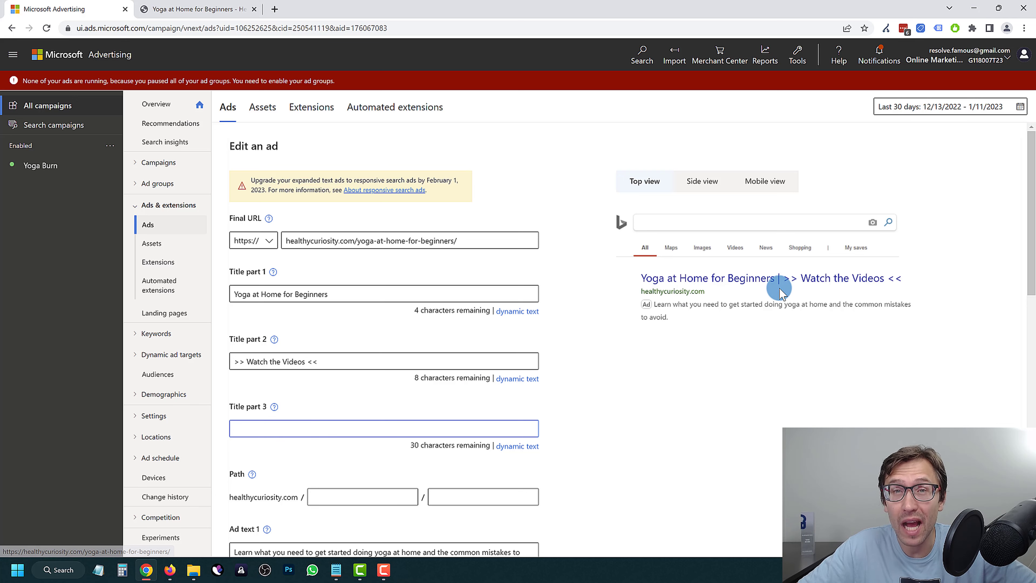
- Review the ad's path and ad text fields down to Ad text 2, and compare them with the ad preview
scroll(408, 416, down, 3)
scroll(303, 488, down, 1)
click(300, 490)
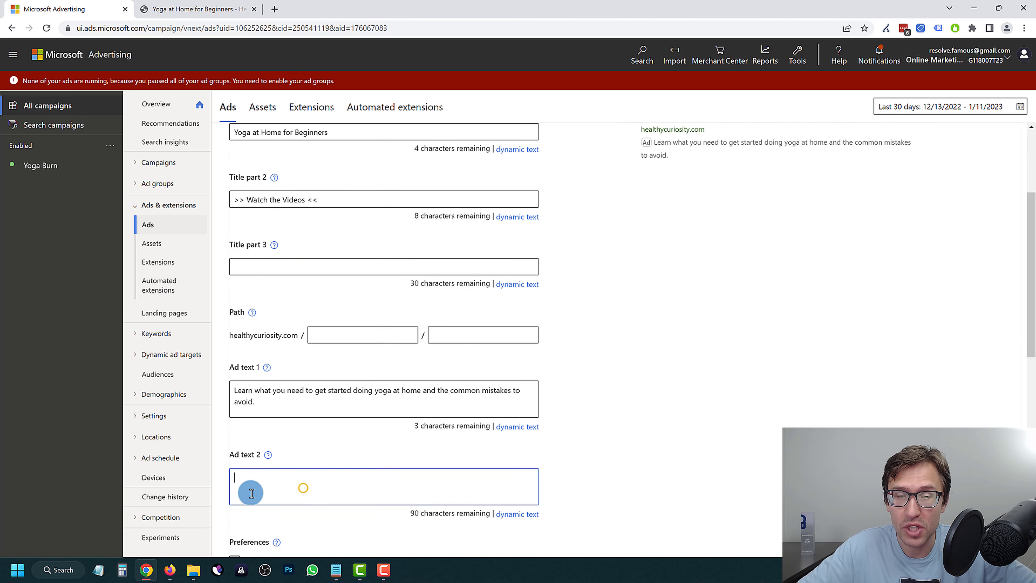
scroll(653, 277, up, 1)
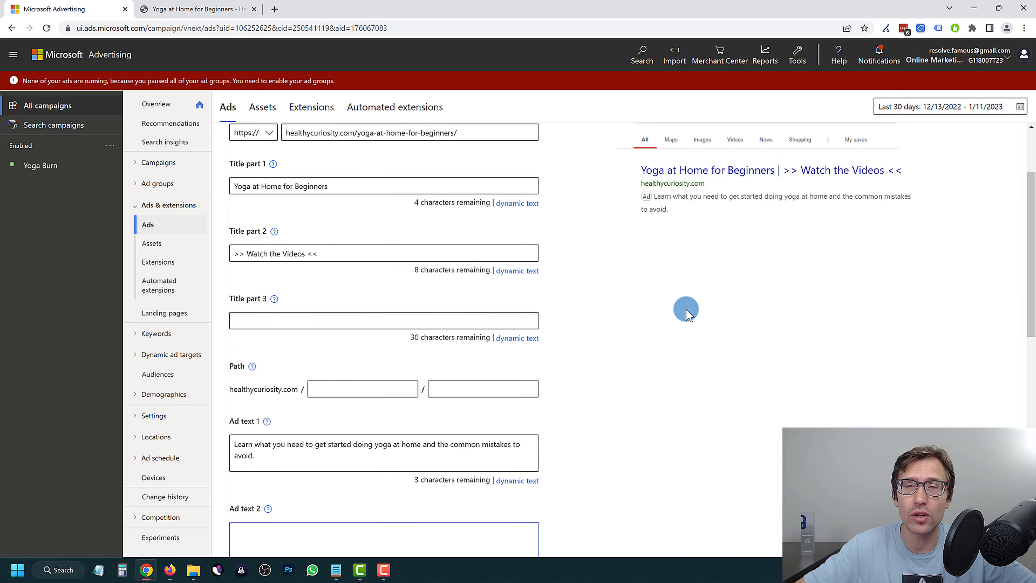
- Open bing.com in a new browser tab and search for "yoga for beginners"
click(276, 8)
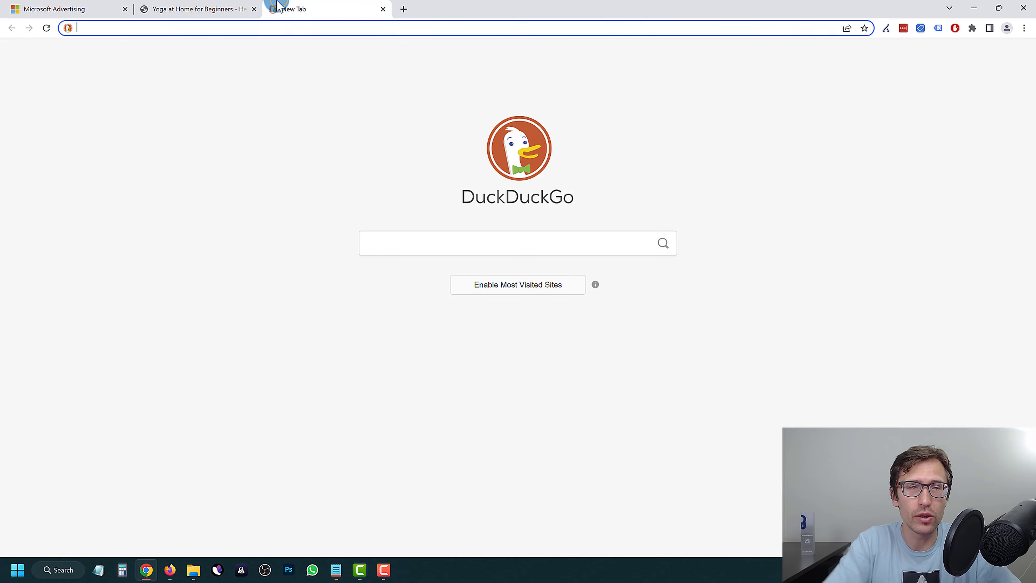
text(bing.com)
key(Return)
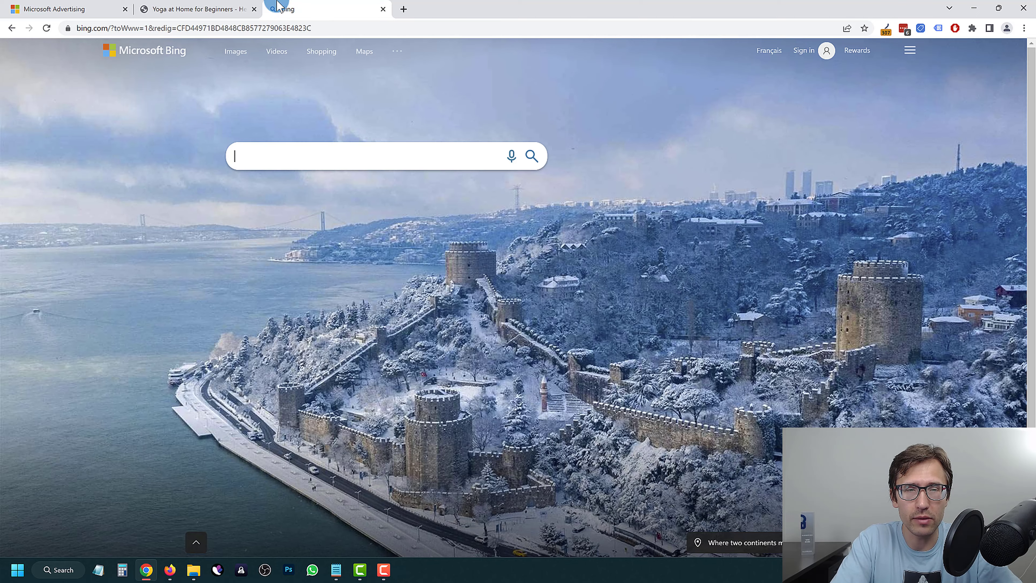
text(yoga for beginners)
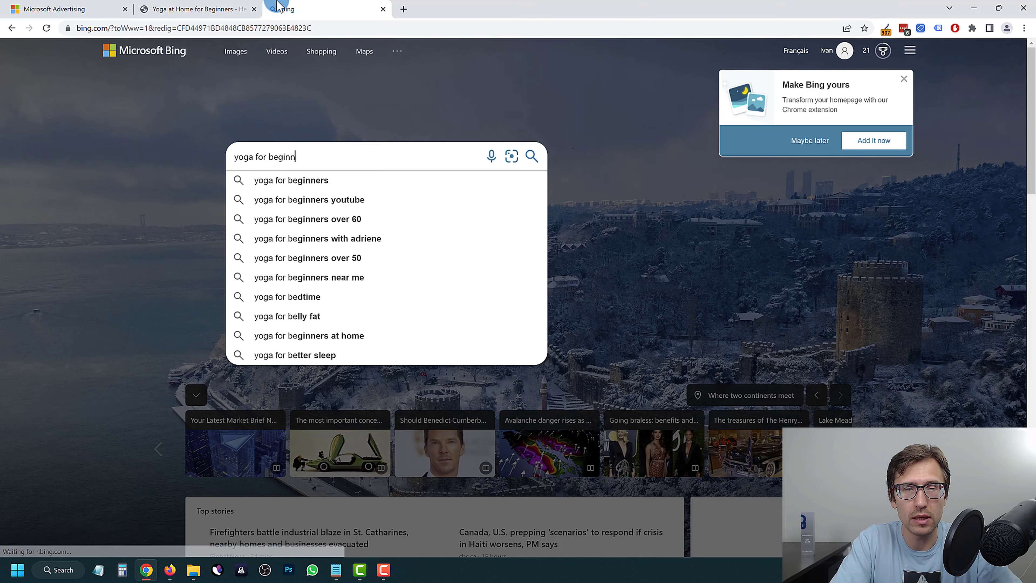
key(Return)
- Glance back at the campaign's ad copy, and examine the Bing results for "yoga for beginners" for competing ads
click(80, 9)
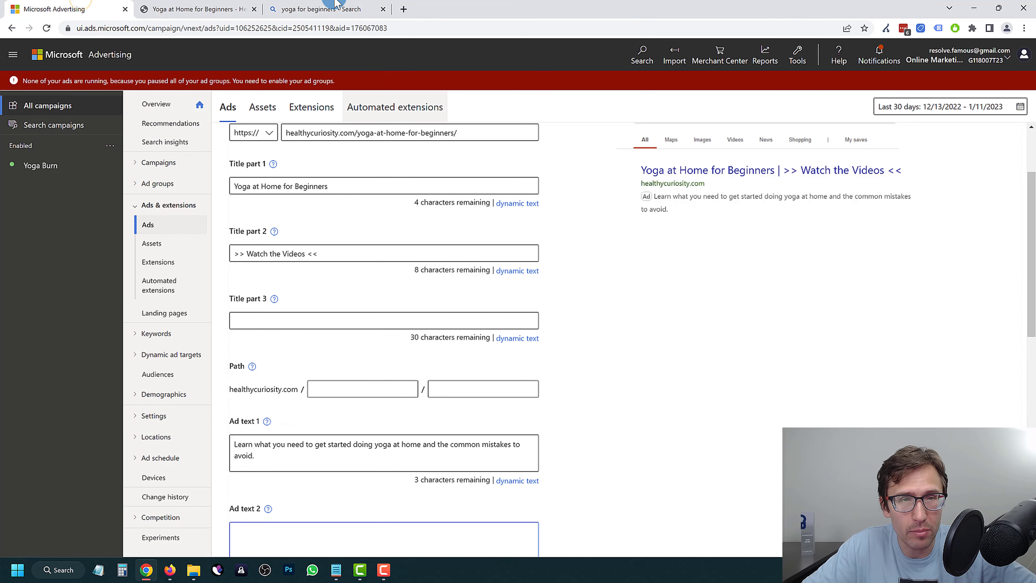
click(326, 8)
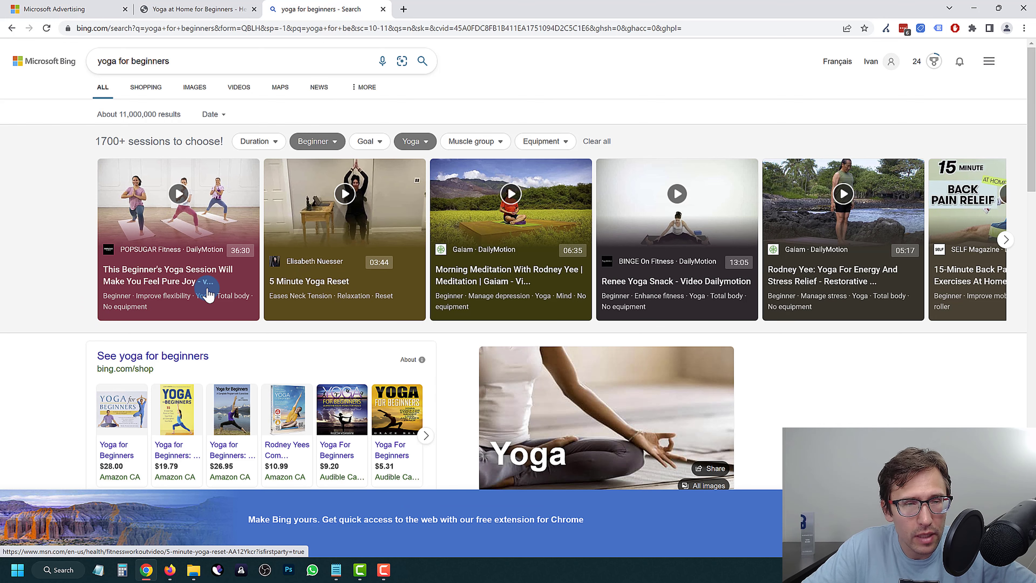
scroll(45, 322, down, 1)
scroll(46, 322, up, 1)
scroll(102, 305, down, 3)
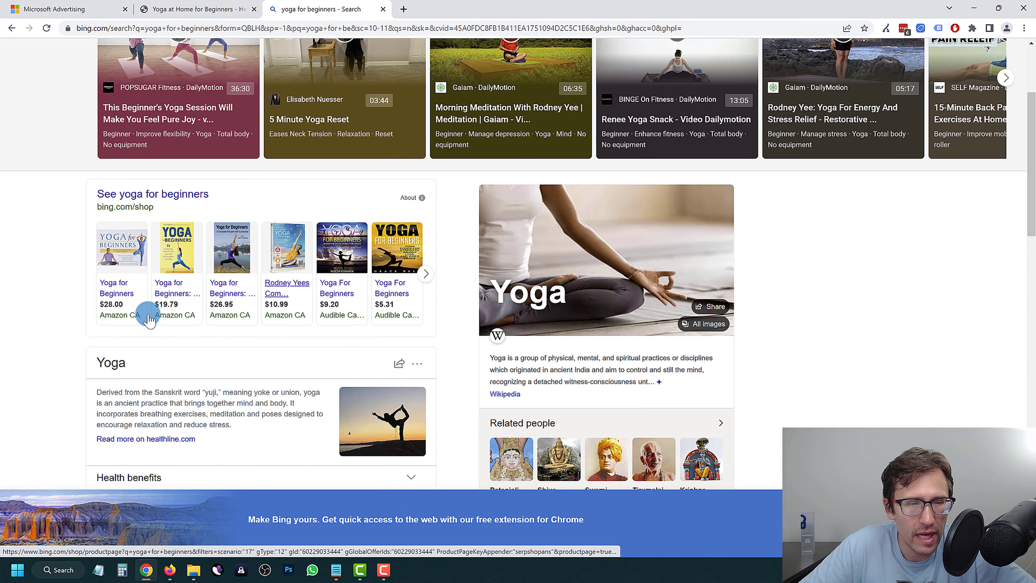
scroll(73, 326, down, 9)
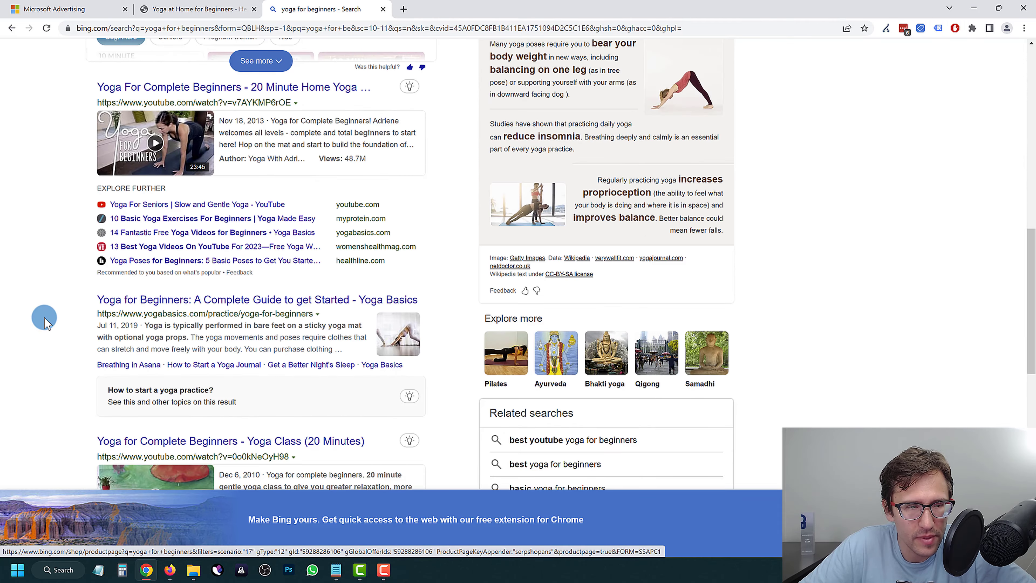
scroll(86, 329, down, 3)
scroll(174, 186, up, 6)
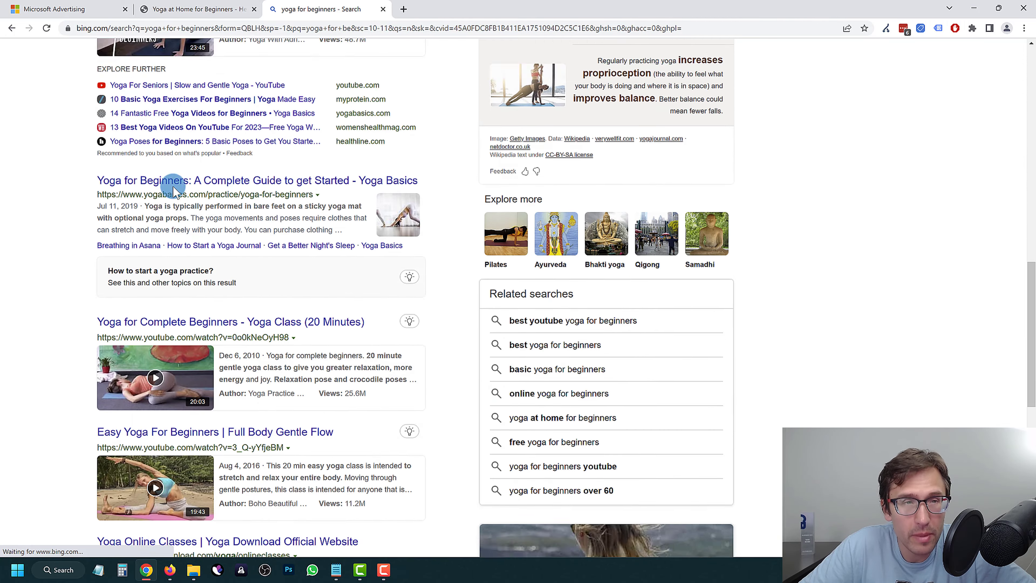
- Return to Microsoft Advertising and view the enabled keywords instead of the ad editor
click(61, 9)
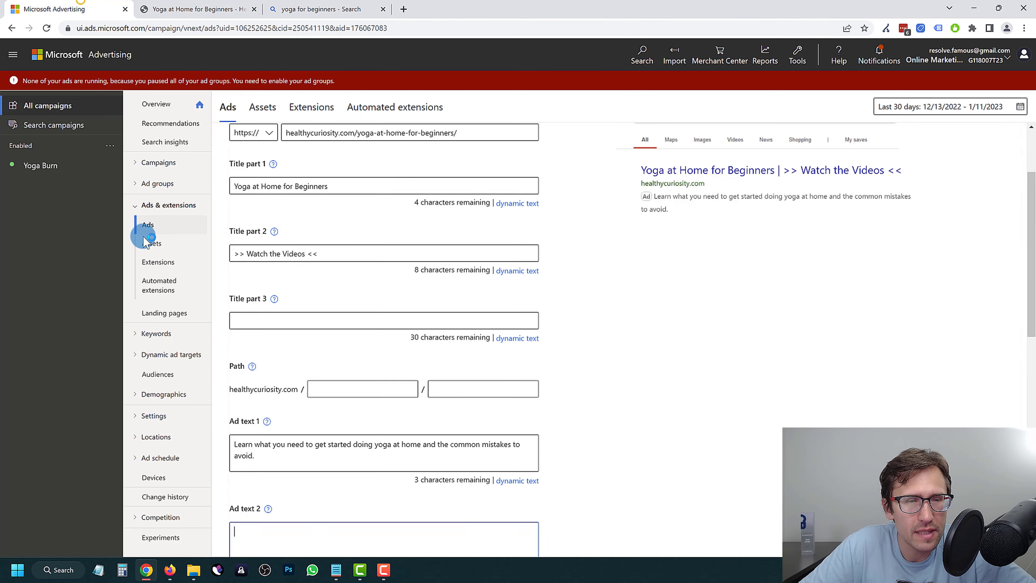
click(163, 343)
click(163, 333)
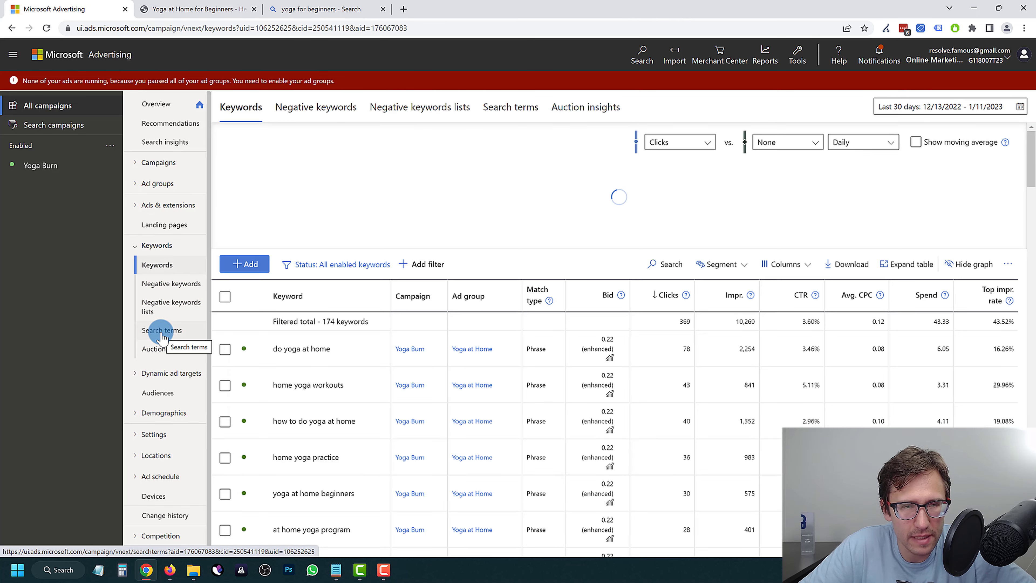
- Switch to the Bing tab, search for "do yoga at home" and look through the results for competing ads
click(322, 9)
scroll(244, 123, up, 7)
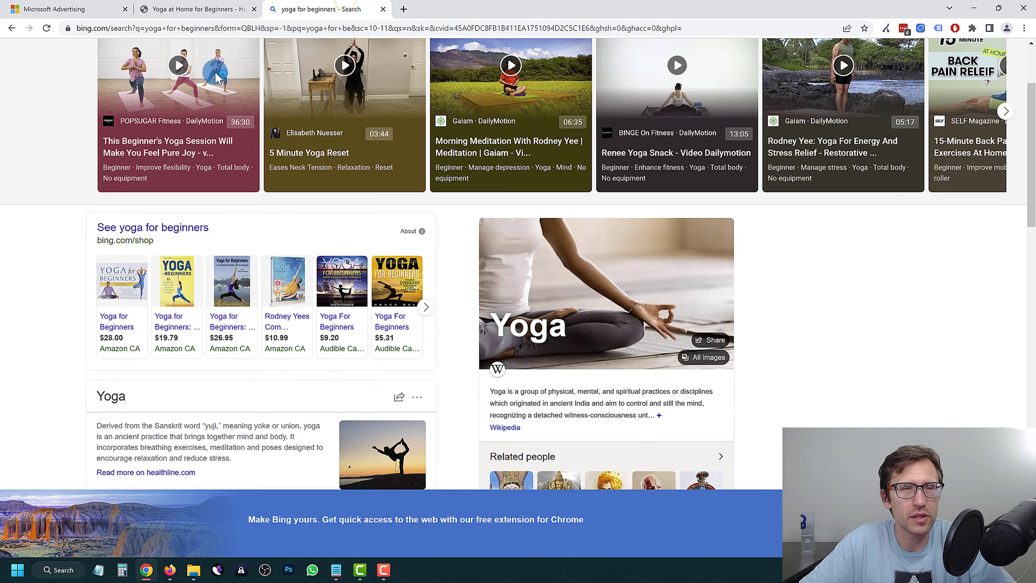
scroll(216, 75, up, 3)
click(192, 62)
text(do y)
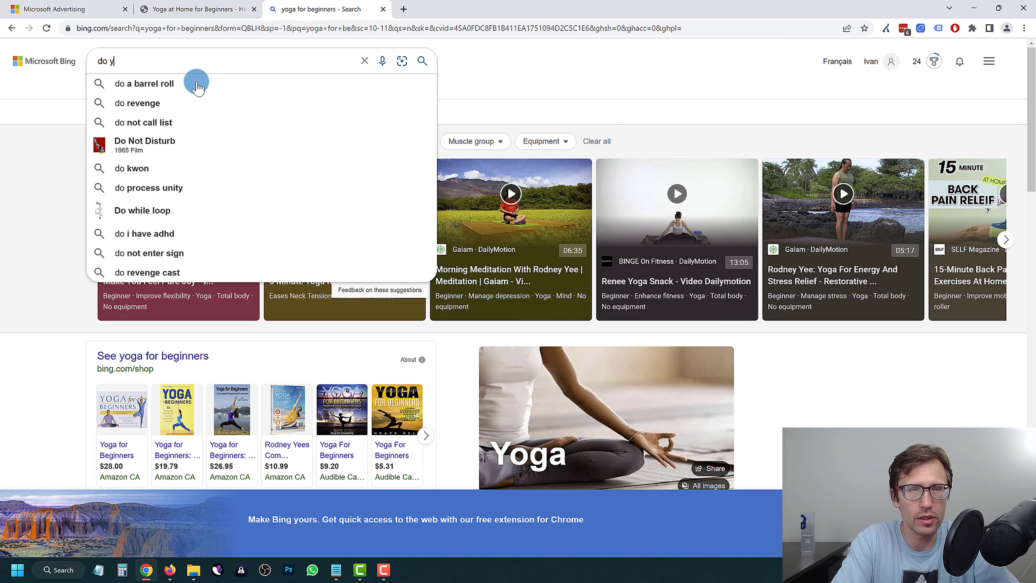
text(oga at home)
key(Return)
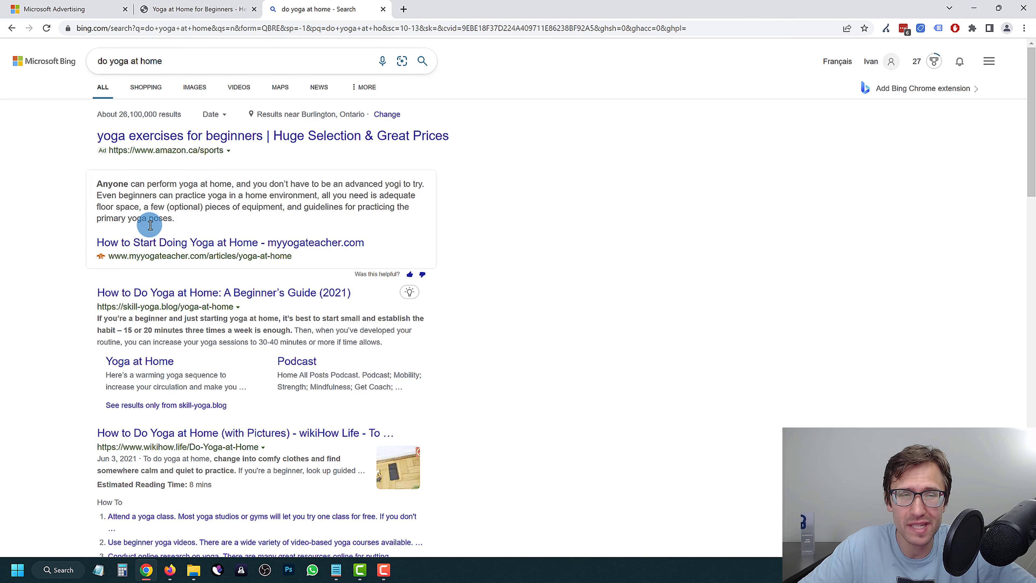
scroll(134, 351, down, 4)
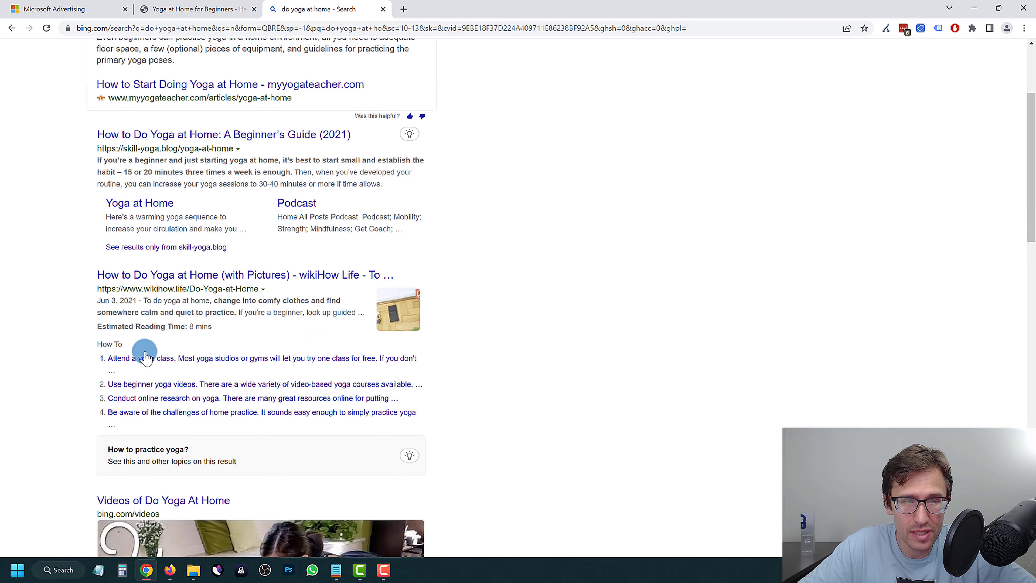
scroll(142, 351, up, 4)
- Copy the keyword "how to do yoga at home" from the Microsoft Advertising keywords list and search Bing for it
key(ctrl+1)
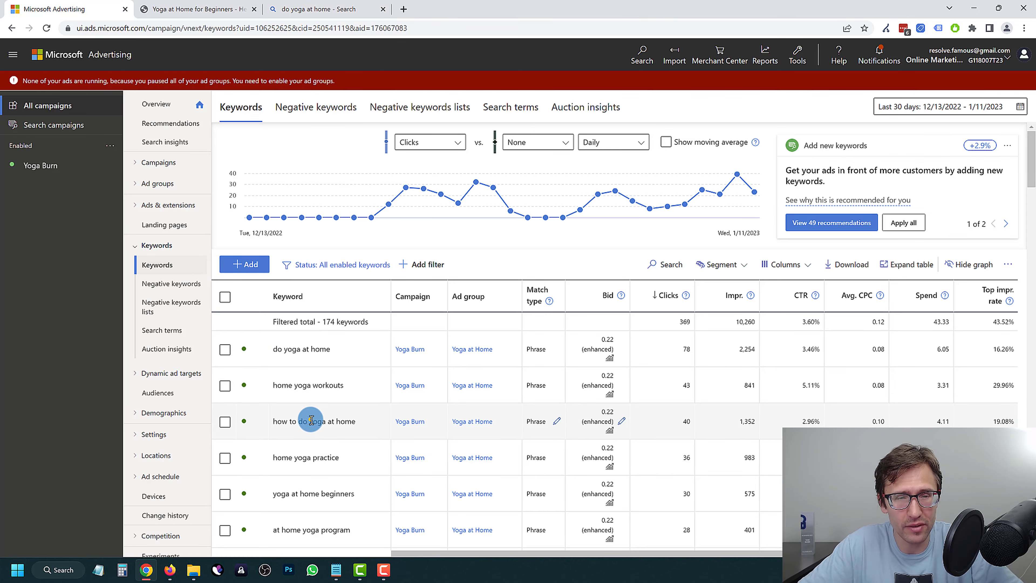
triple_click(310, 421)
key(ctrl+c)
click(230, 8)
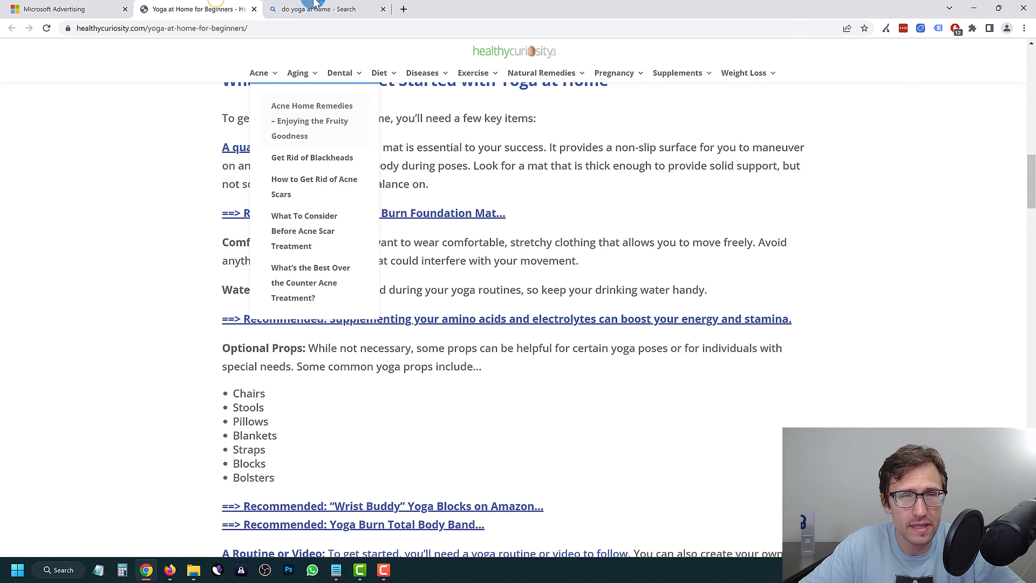
click(322, 9)
click(256, 65)
key(ctrl+a)
key(ctrl+v)
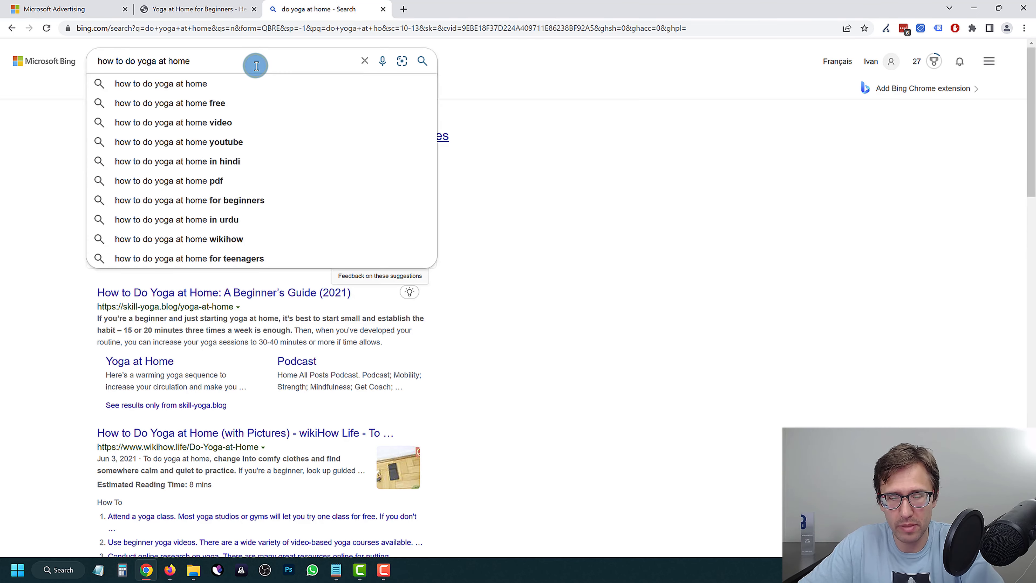
key(Return)
- Examine the Bing results for "how to do yoga at home", checking for ads among the videos and organic listings
scroll(40, 202, down, 10)
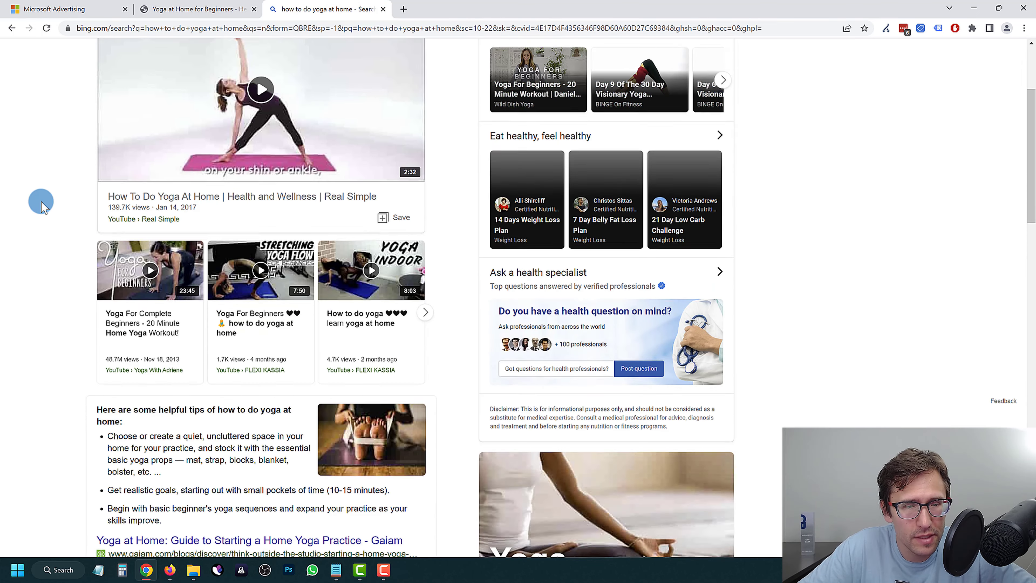
scroll(40, 202, down, 4)
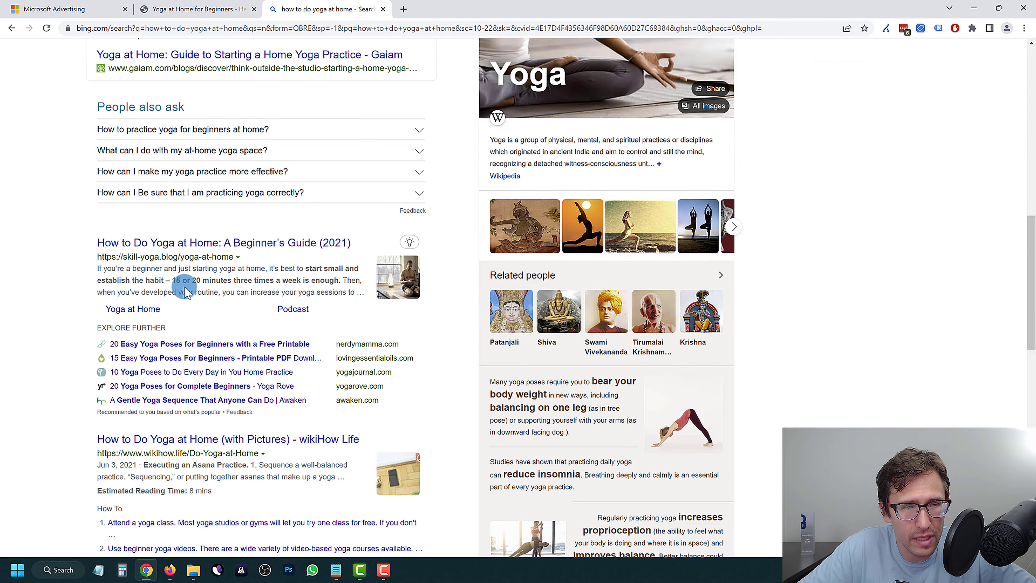
scroll(177, 305, up, 15)
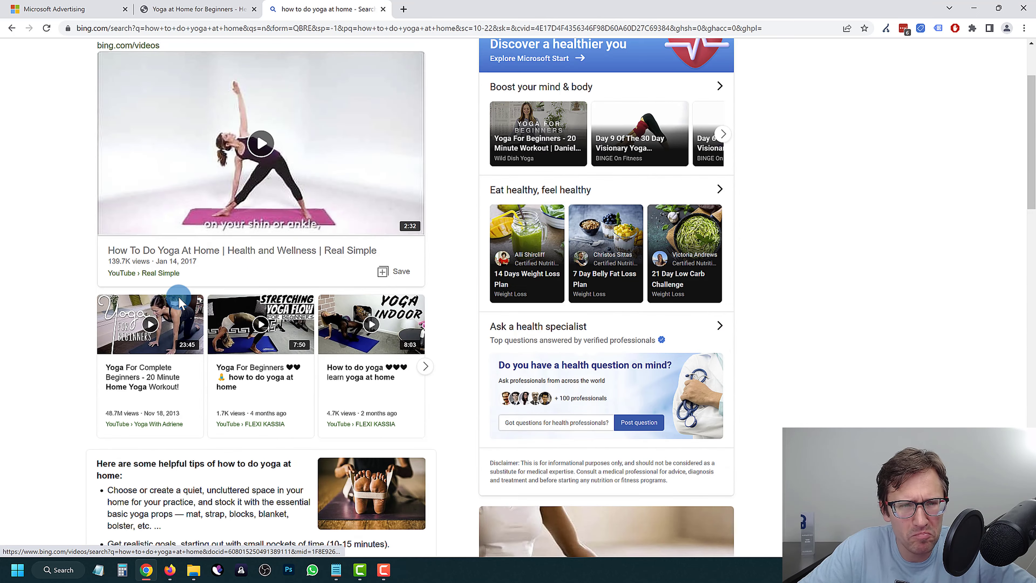
scroll(160, 220, down, 4)
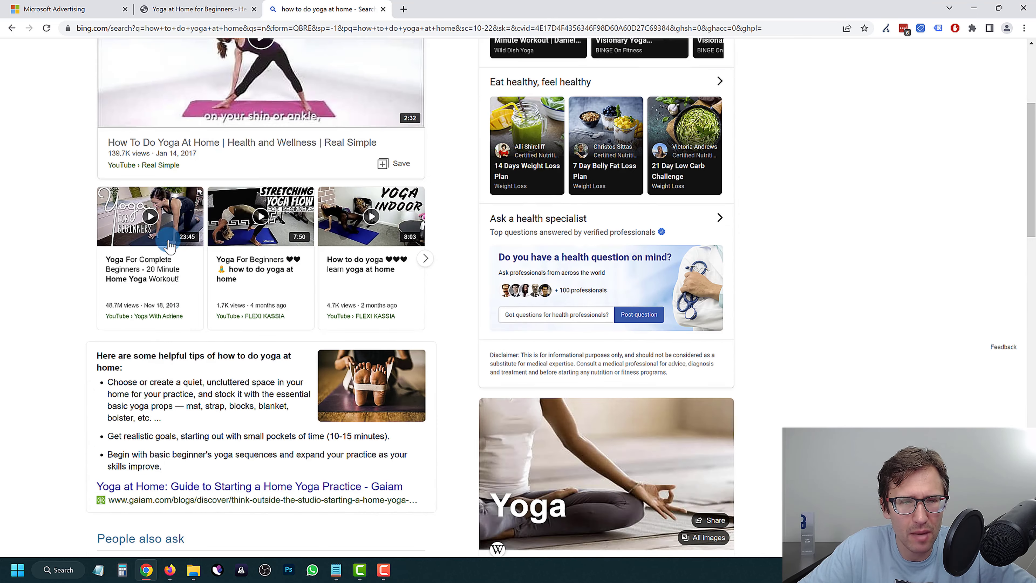
scroll(163, 319, up, 6)
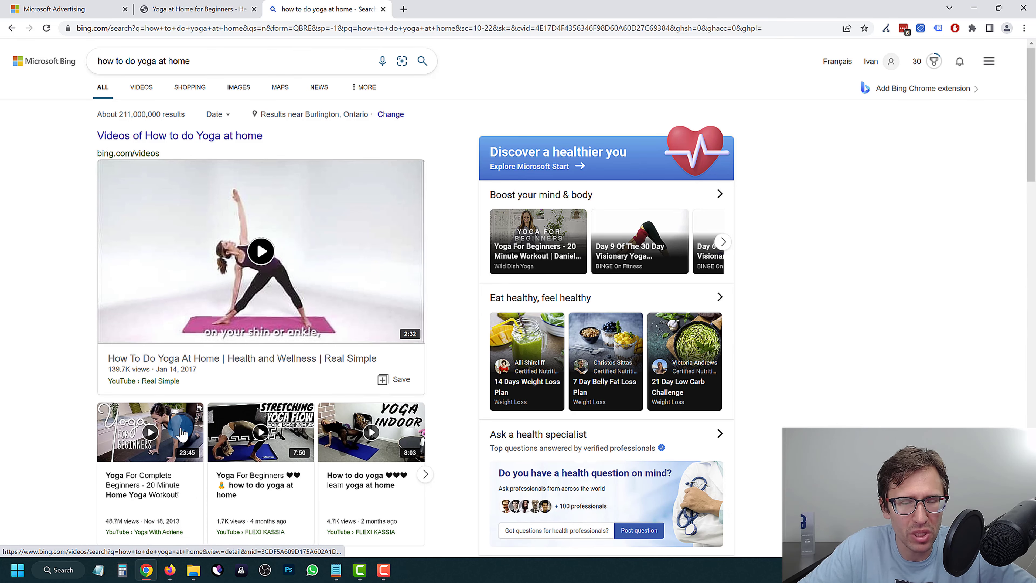
- Copy the keyword "yoga at home beginners" from the Microsoft Advertising keywords list and search Bing for it
click(74, 5)
scroll(370, 424, down, 3)
triple_click(334, 384)
key(ctrl+c)
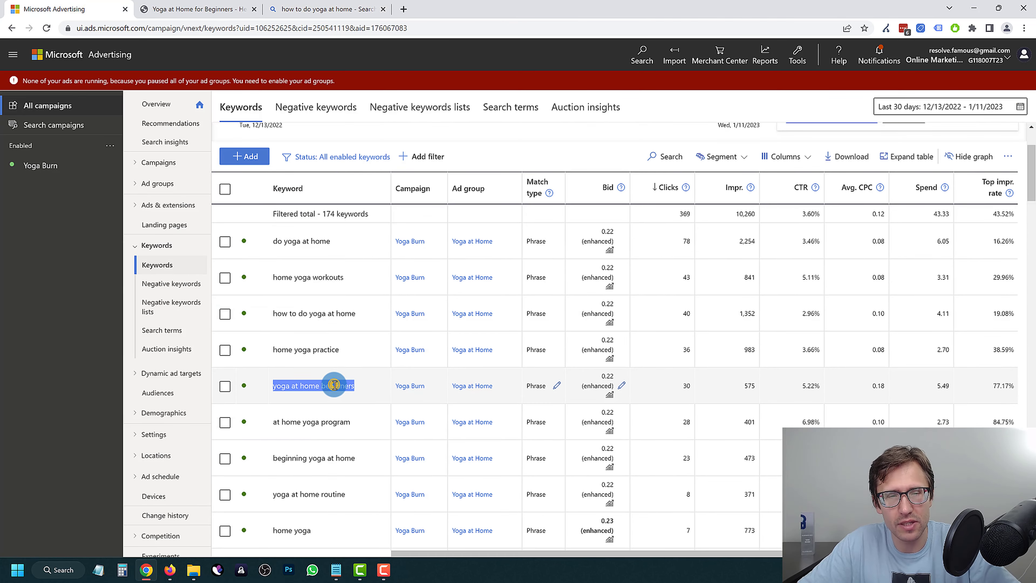
click(326, 9)
triple_click(186, 62)
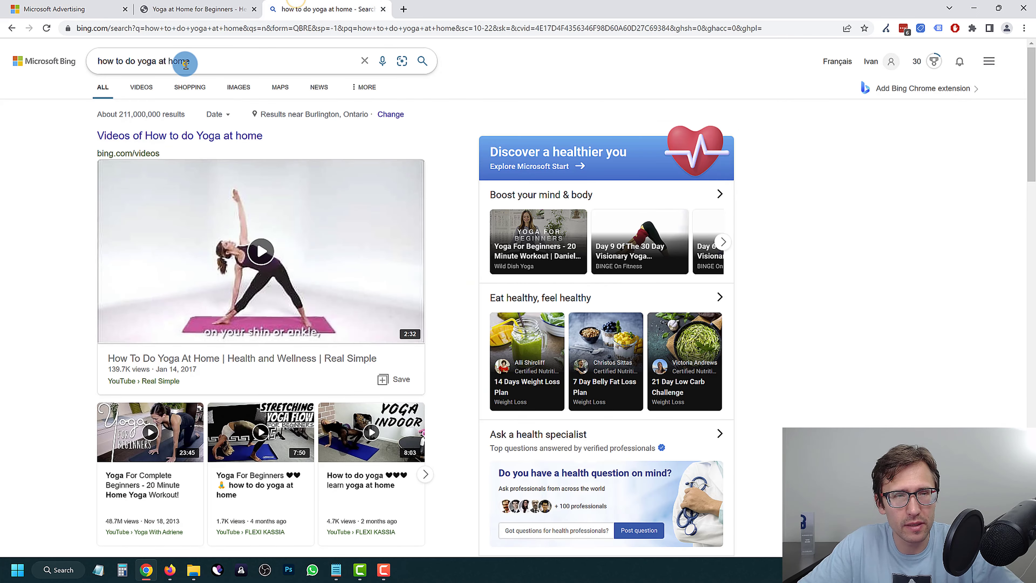
key(ctrl+v)
key(Return)
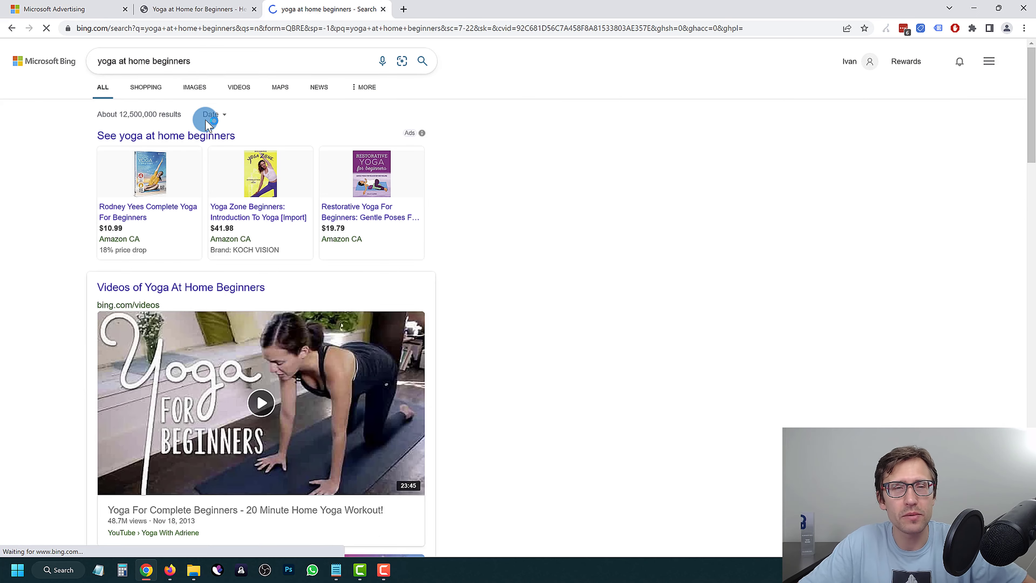
- Examine the Bing results for "yoga at home beginners" for competing ads, and return to the campaign's keywords list
scroll(83, 281, down, 10)
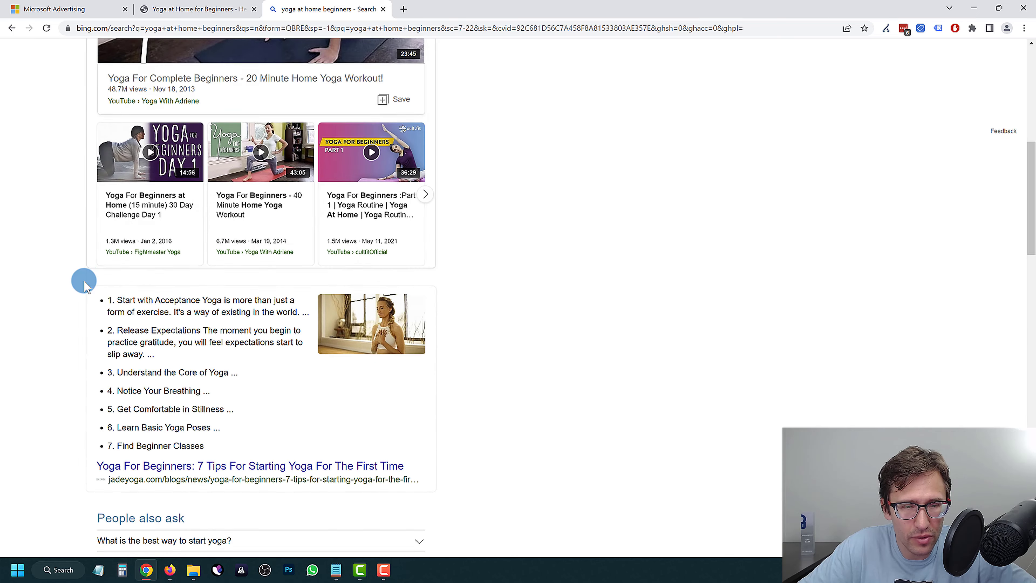
scroll(84, 281, down, 3)
scroll(84, 281, down, 5)
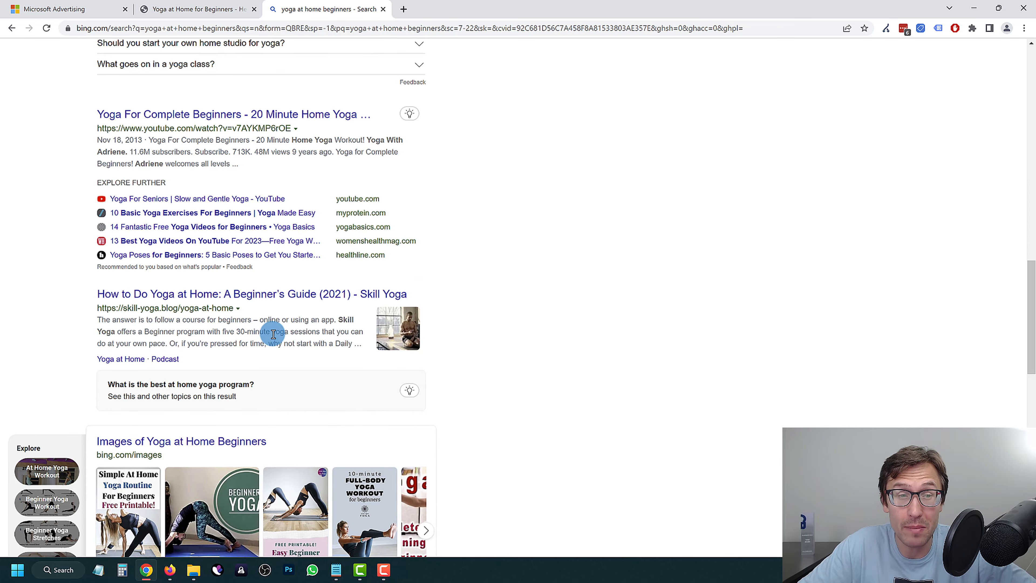
scroll(272, 329, up, 5)
scroll(275, 319, down, 5)
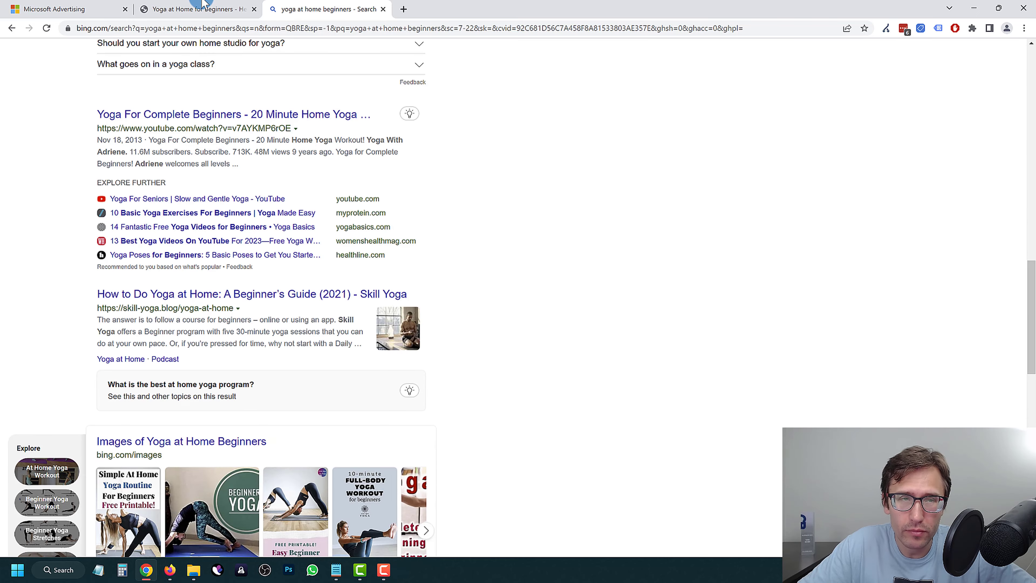
click(82, 5)
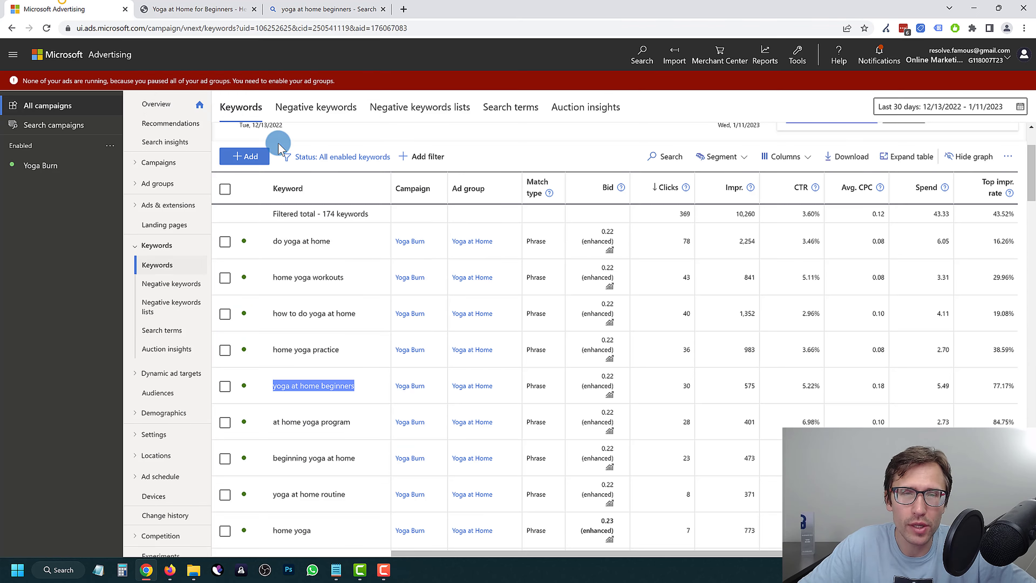
- Recheck the Bing results for "yoga at home beginners" and return to the campaign's keywords list
click(332, 5)
scroll(229, 257, up, 6)
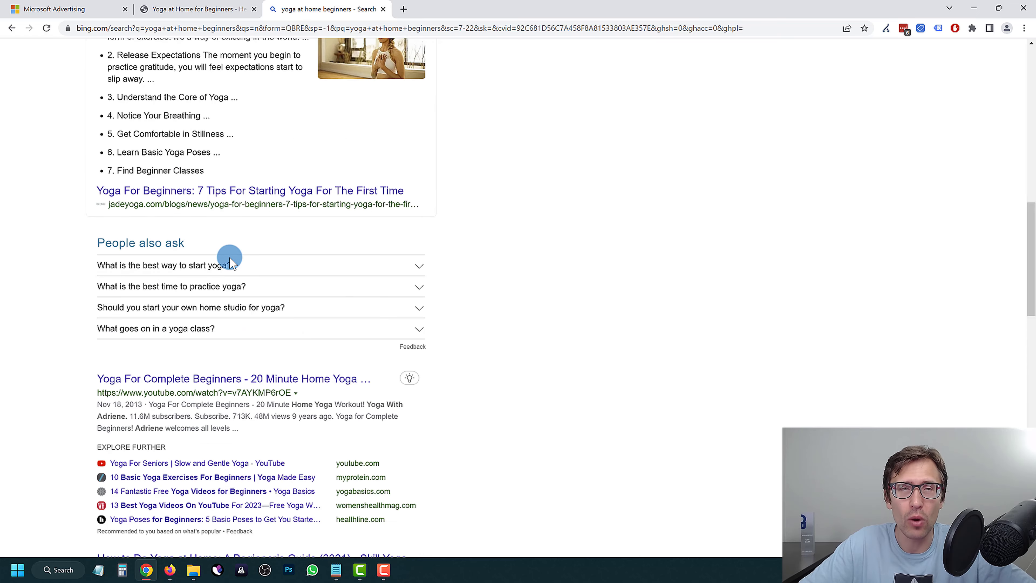
click(41, 8)
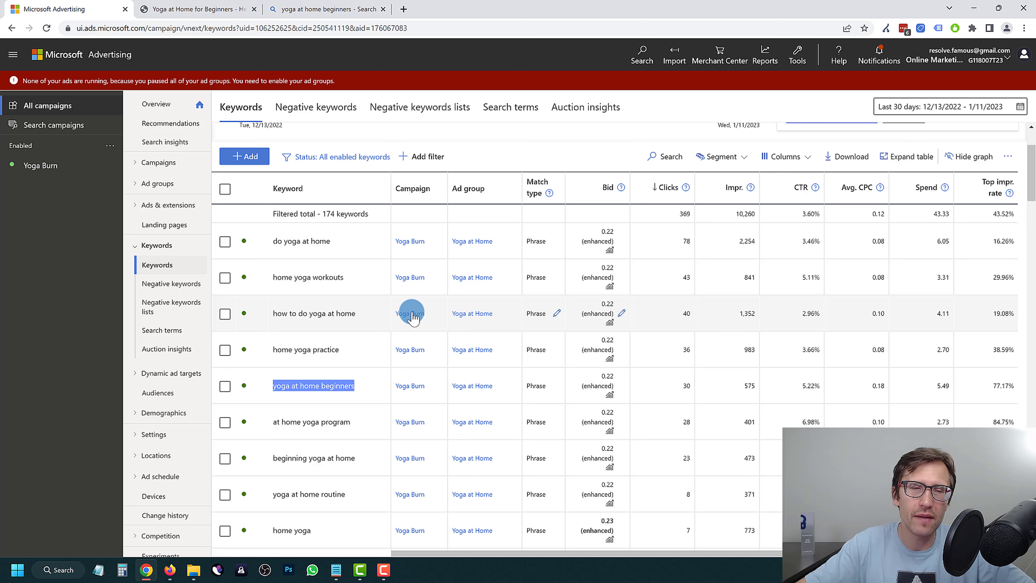
- Open the "Yoga at Home for Beginners" ad for editing and examine its title part 3 and ad text fields
click(162, 204)
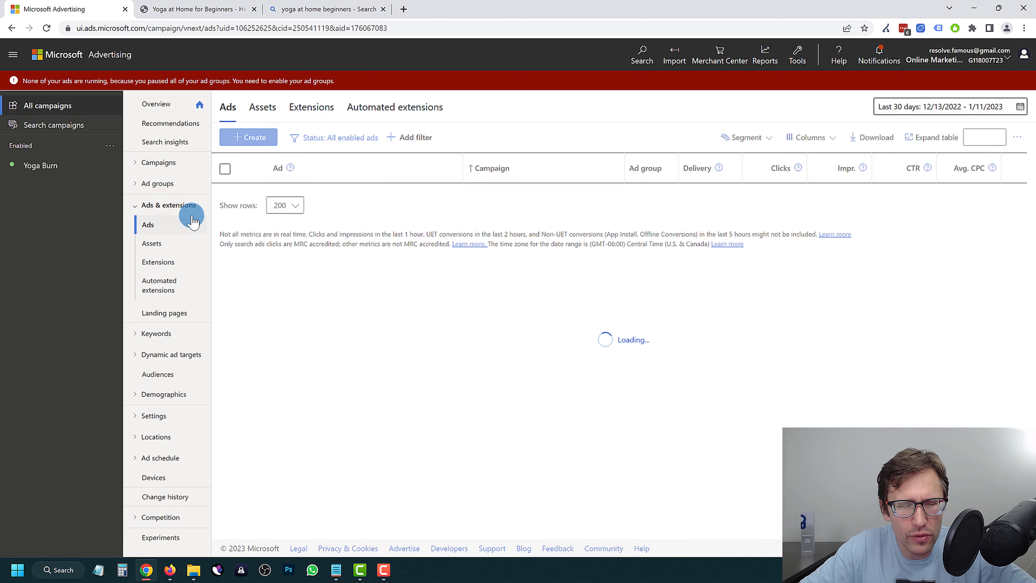
click(454, 345)
click(253, 427)
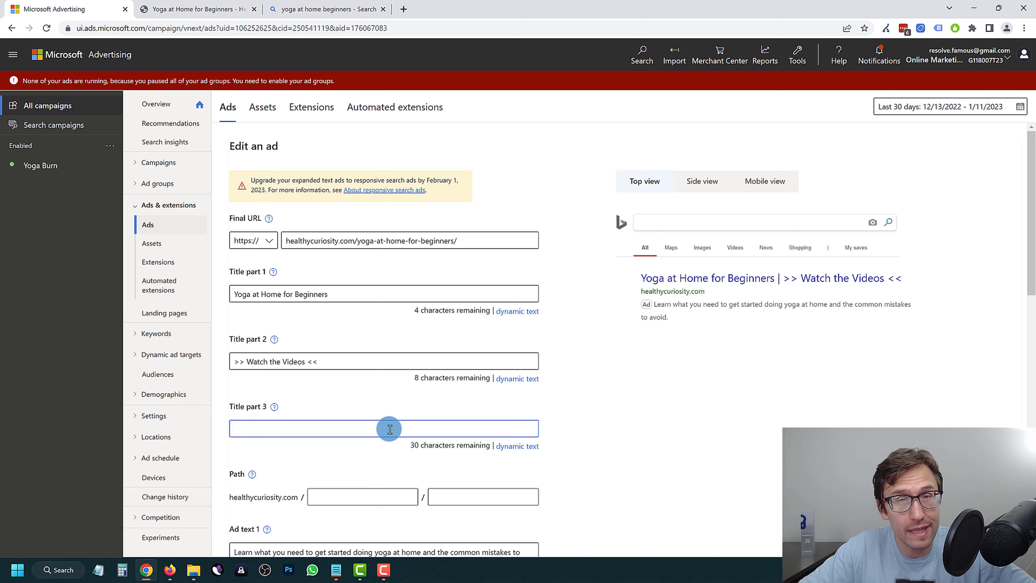
scroll(407, 419, down, 4)
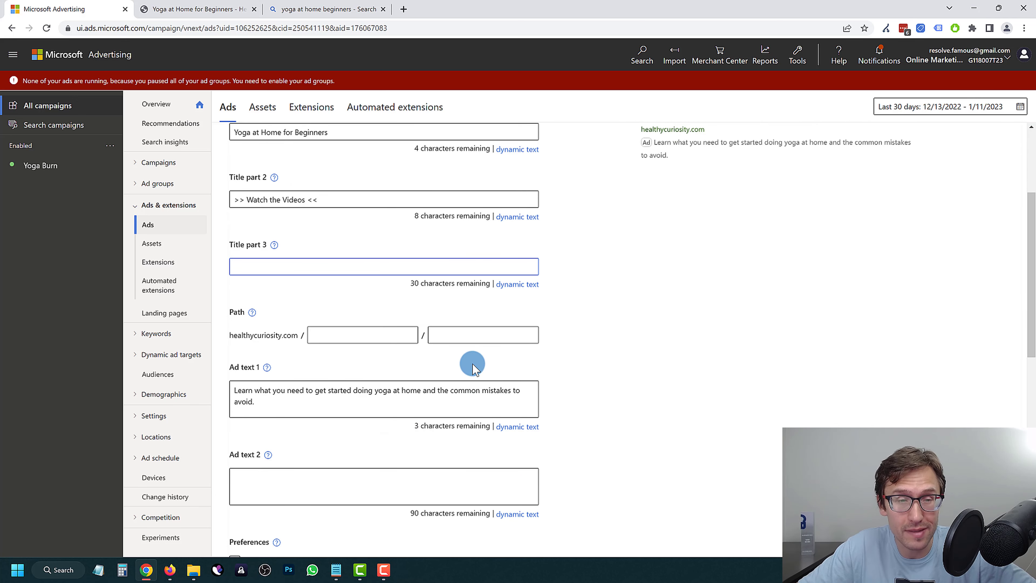
click(292, 488)
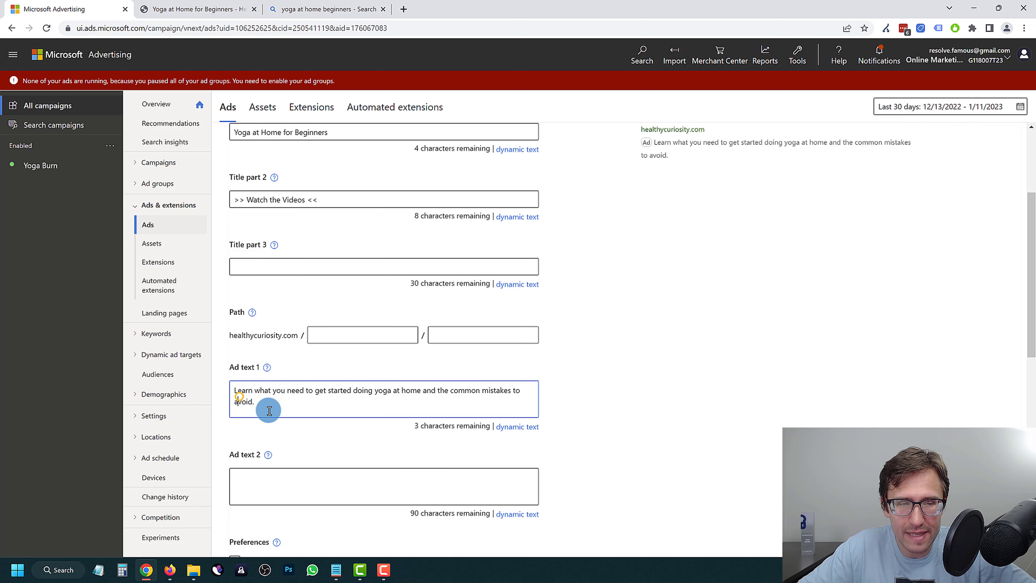
- Try inserting "7" before "common mistakes" in Ad text 1, and remove the number again
drag(268, 407, 227, 377)
click(276, 398)
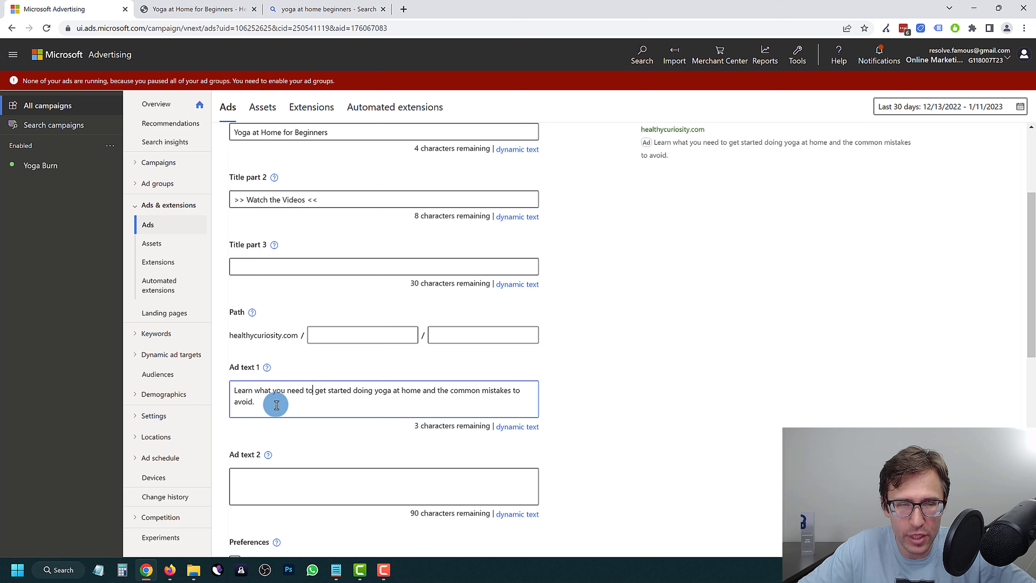
key(ctrl+a)
click(421, 401)
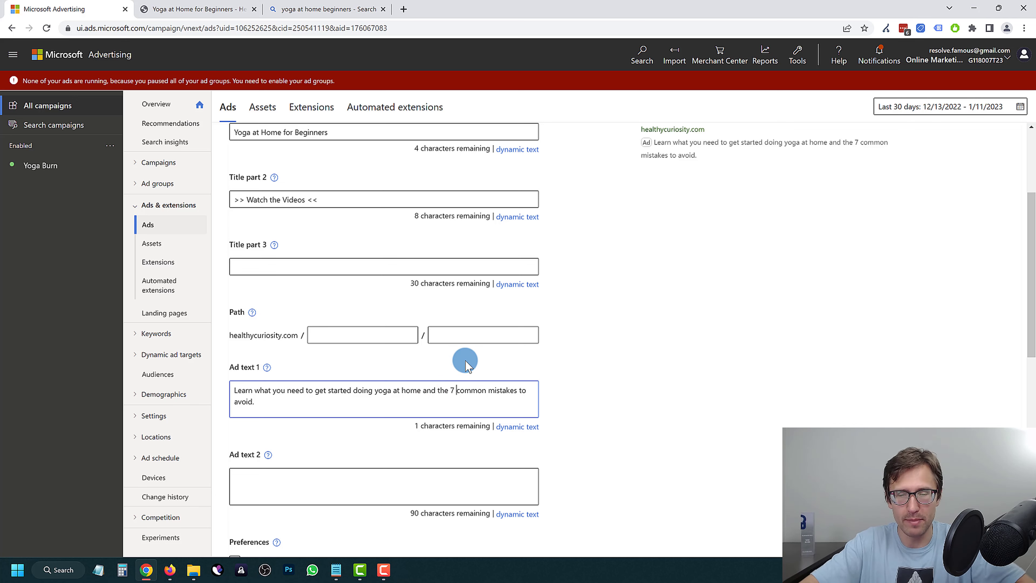
key(BackSpace)
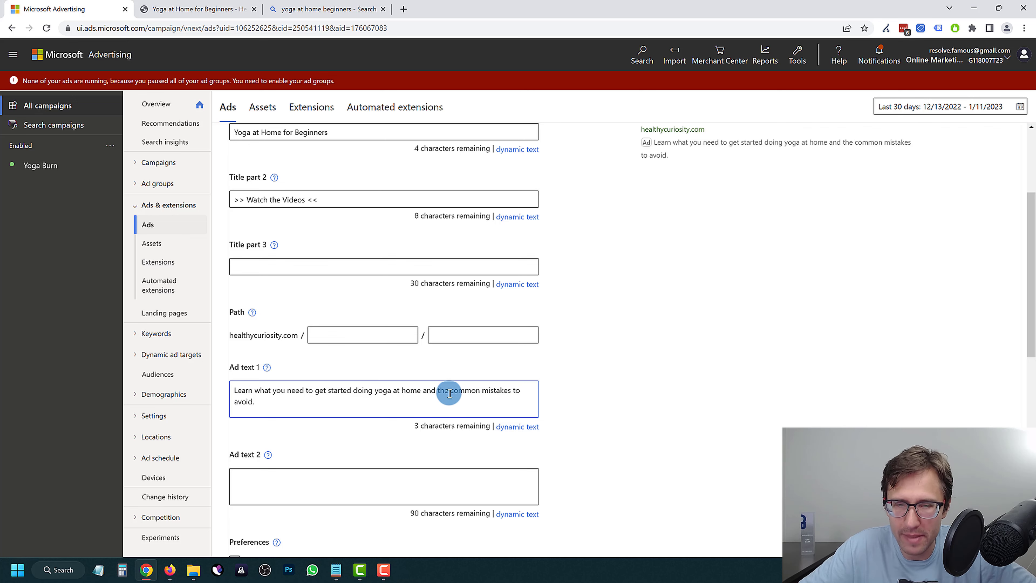
- Review the wording and the arrow symbols of title parts 1 and 2, and close the ad without saving
scroll(707, 335, up, 3)
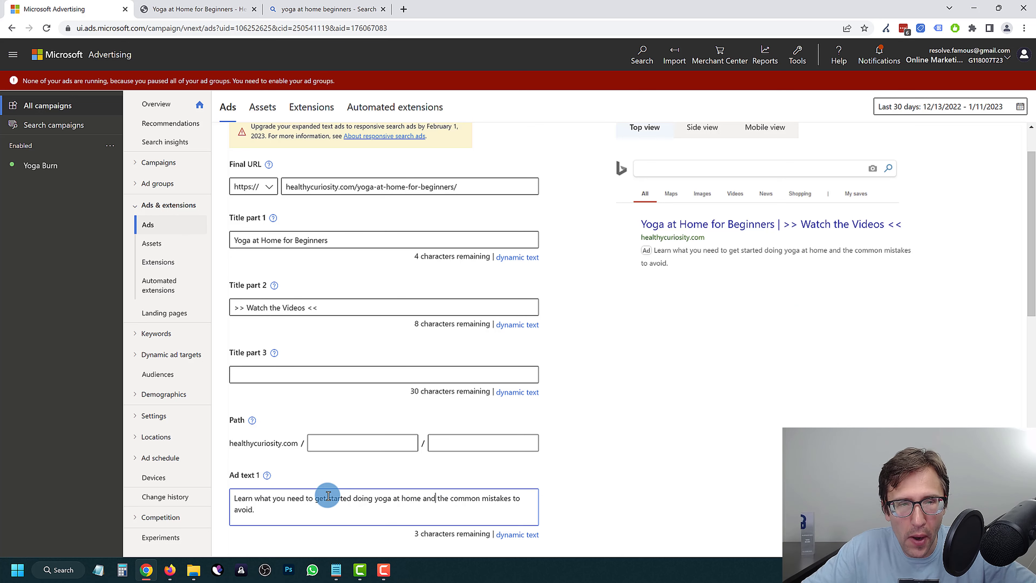
scroll(323, 345, up, 1)
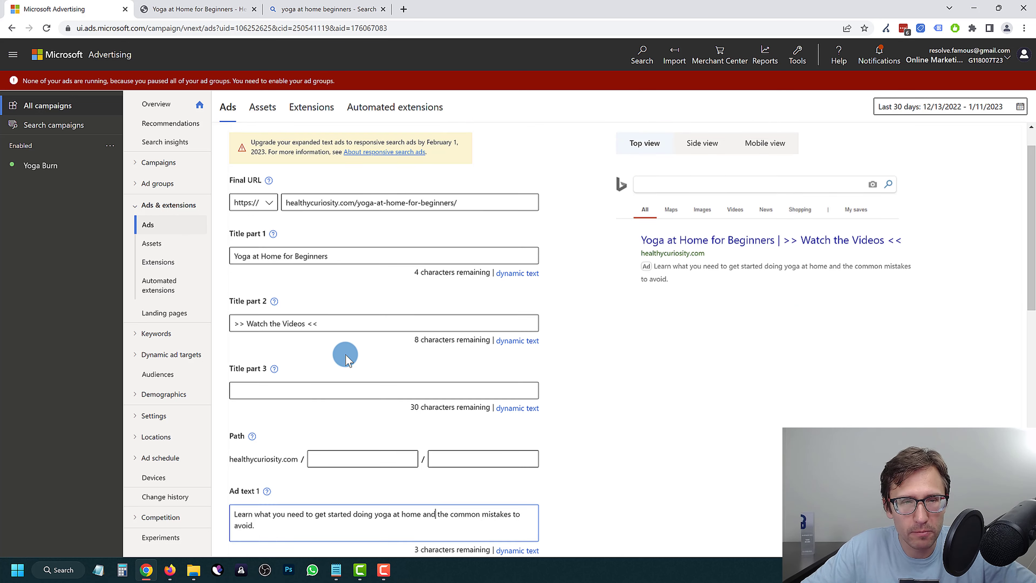
double_click(311, 362)
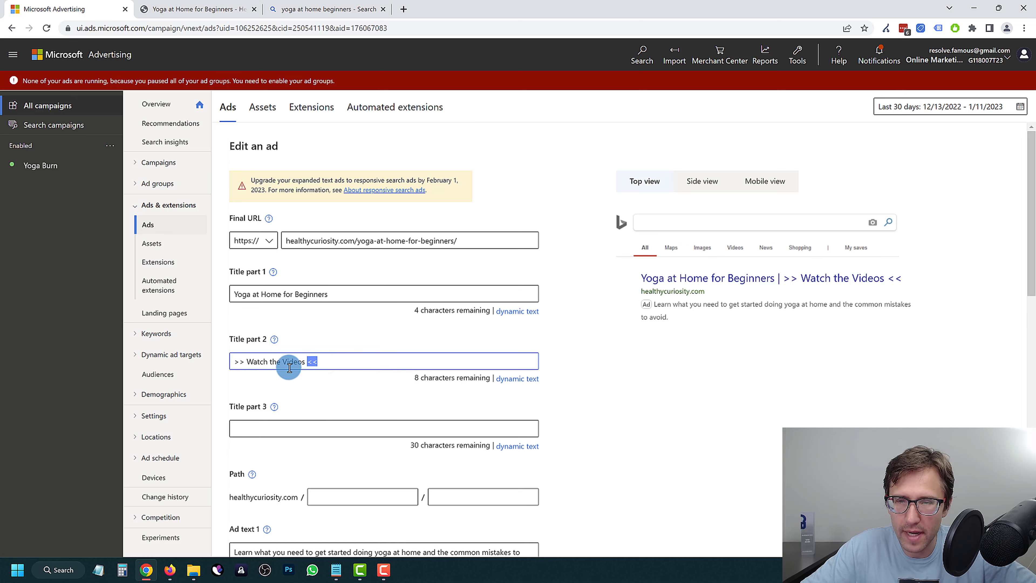
click(245, 363)
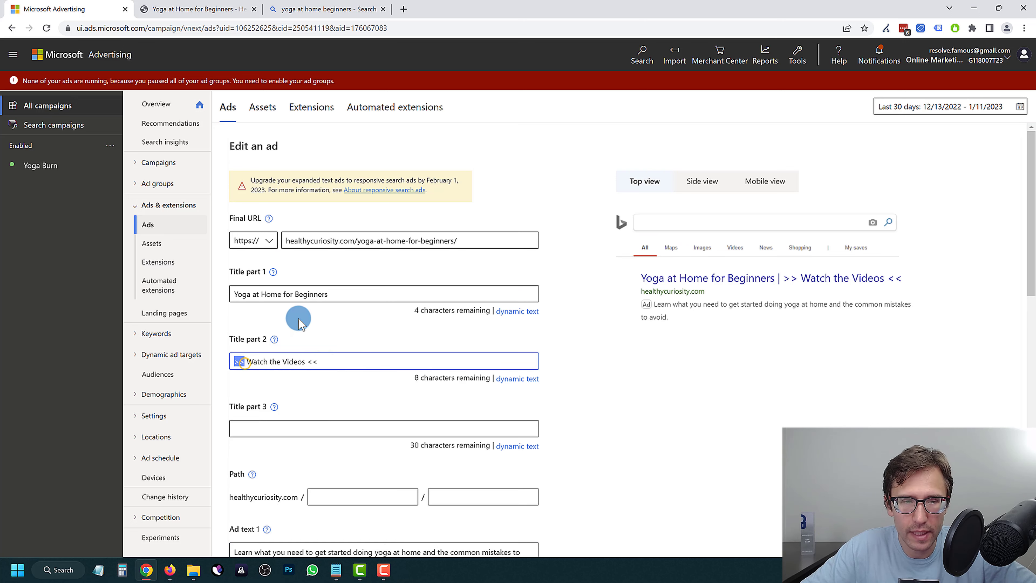
triple_click(338, 361)
drag(347, 292, 231, 294)
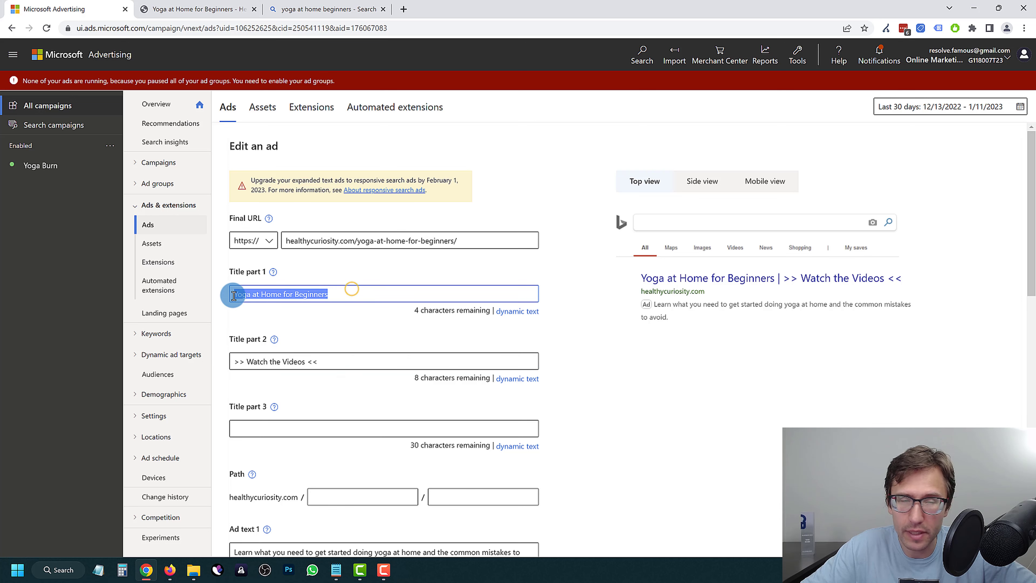
scroll(296, 363, down, 6)
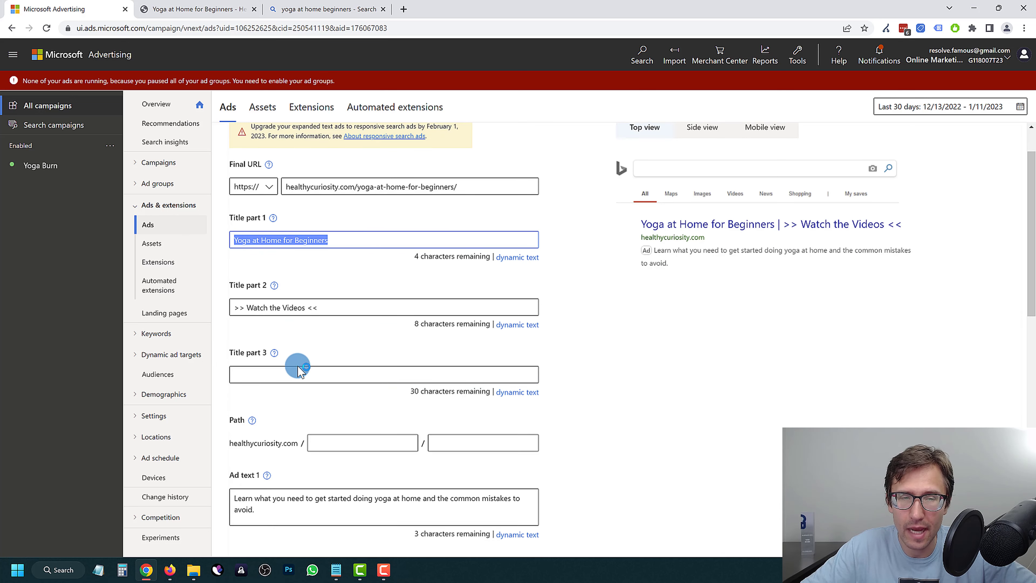
scroll(359, 476, down, 4)
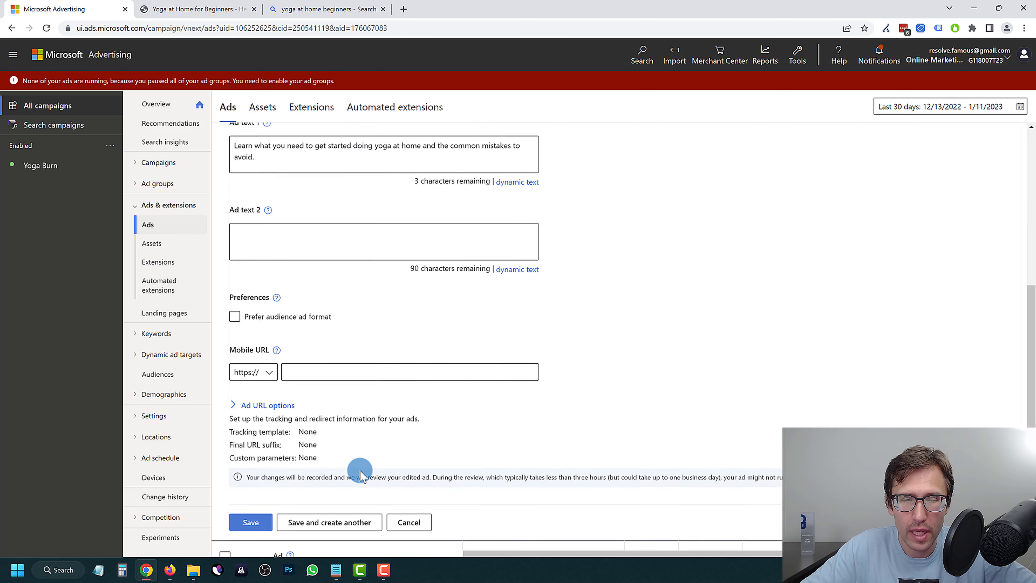
click(416, 389)
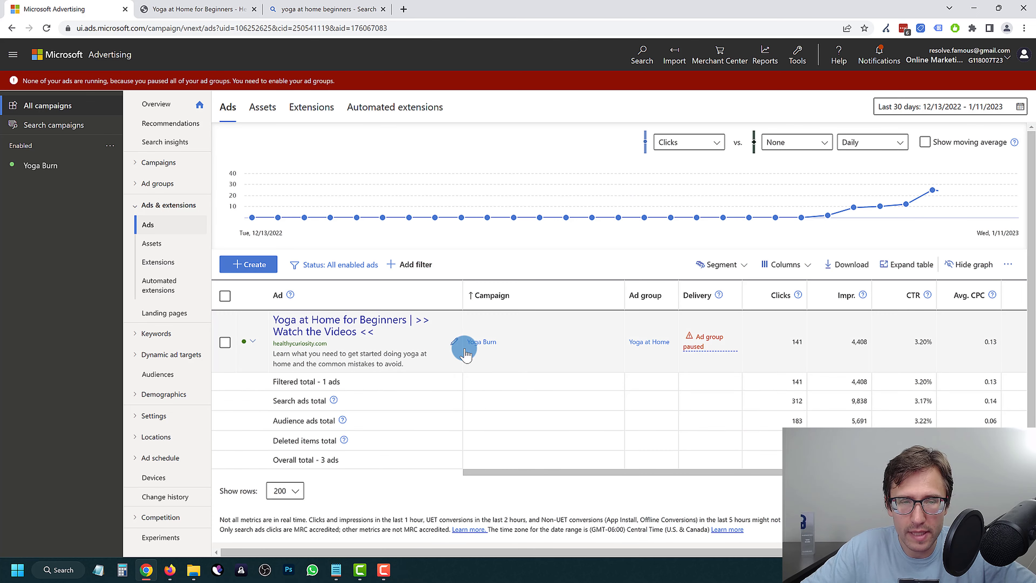
- Reopen the "Yoga at Home for Beginners" ad and look over its fields, focusing on the first two title parts
click(453, 342)
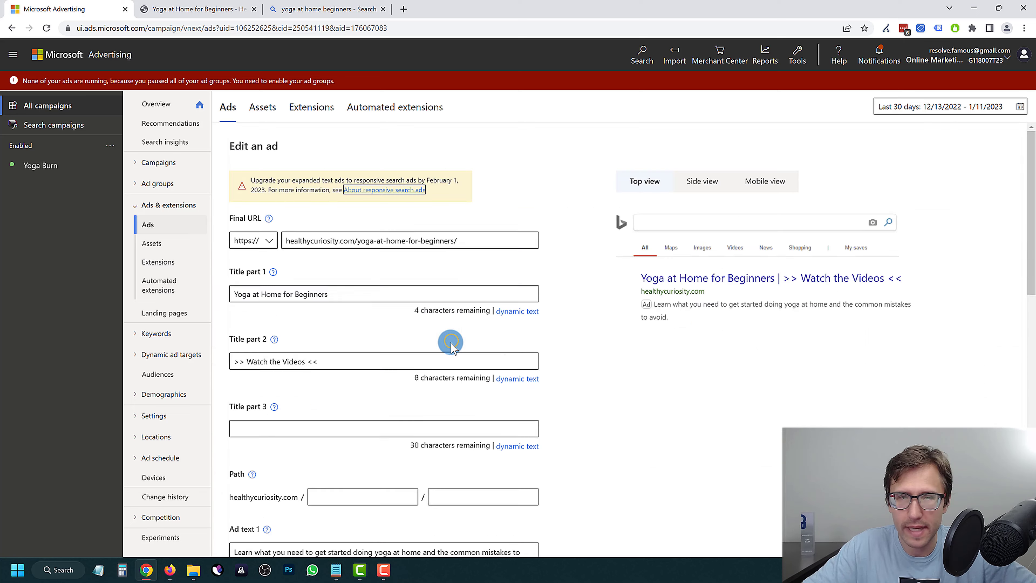
scroll(429, 383, down, 10)
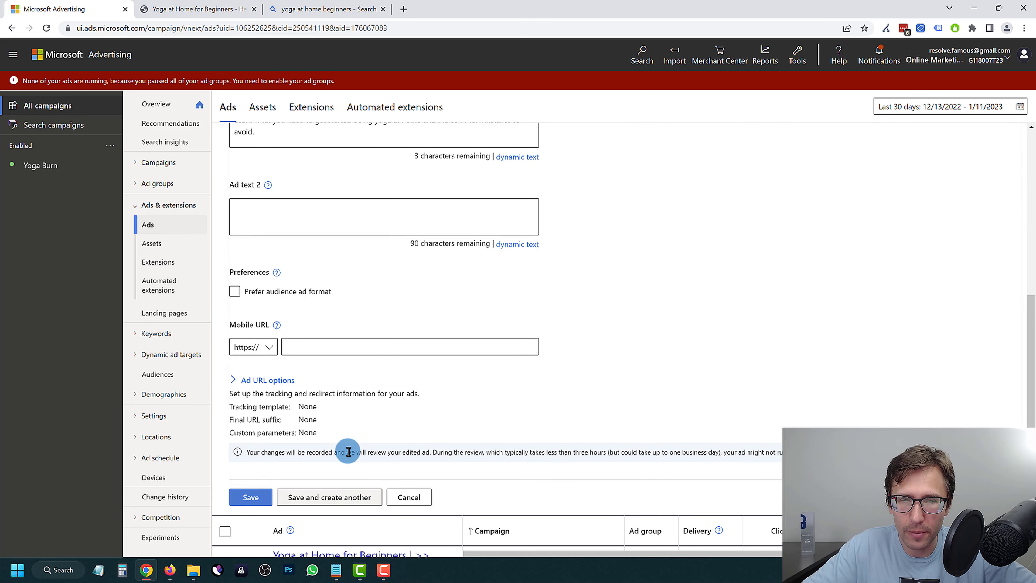
scroll(341, 441, up, 4)
scroll(342, 434, up, 5)
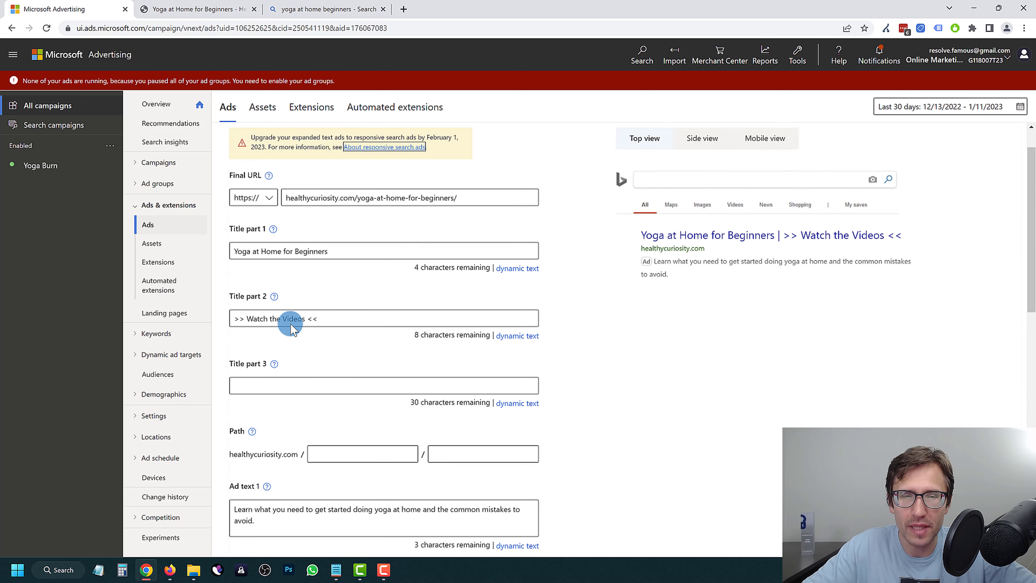
click(342, 364)
click(306, 363)
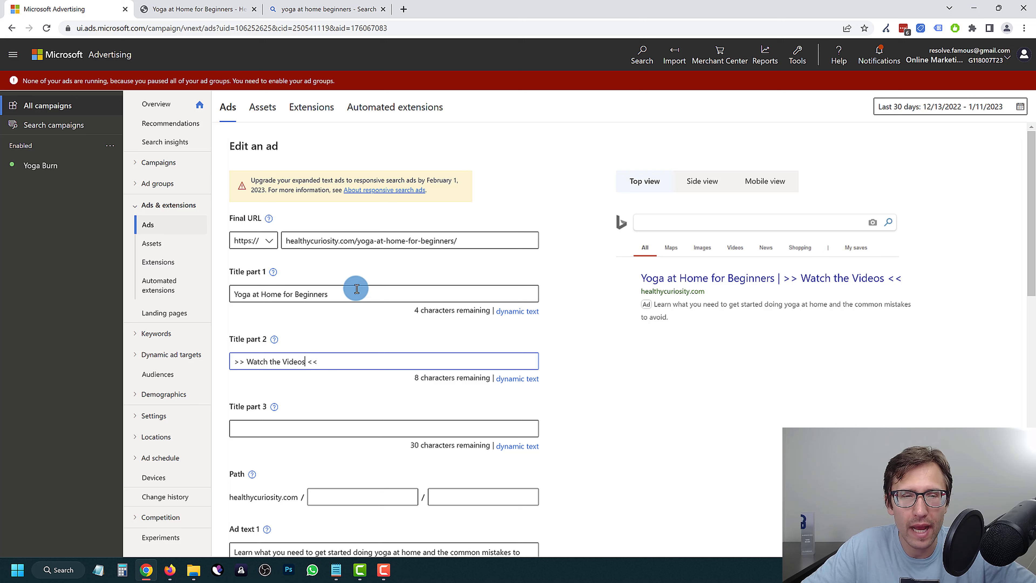
drag(337, 294, 229, 295)
click(320, 294)
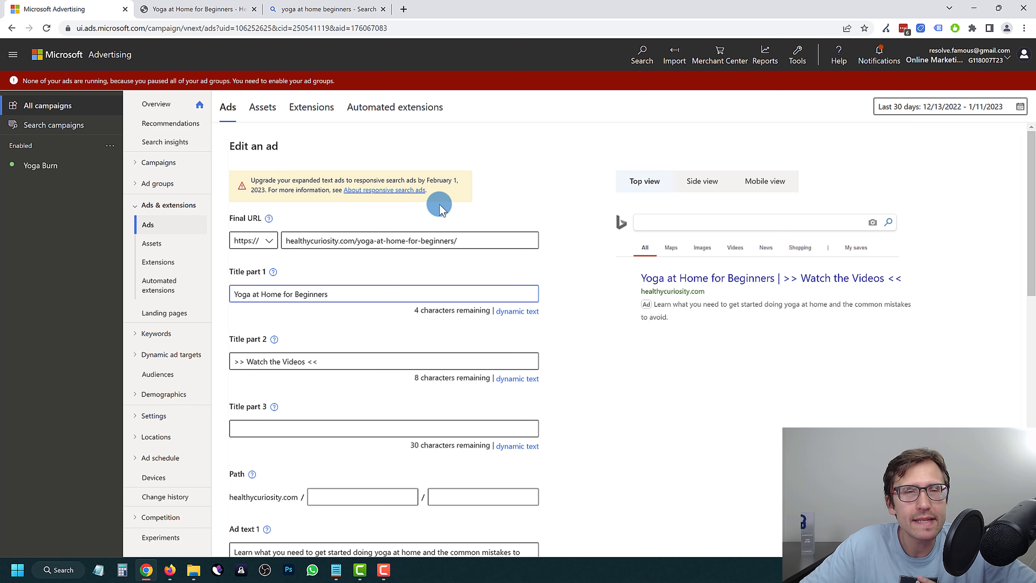
- Compare title parts 1 and 2 with the ad's click performance in the ads list, and cancel the edit
scroll(524, 294, down, 3)
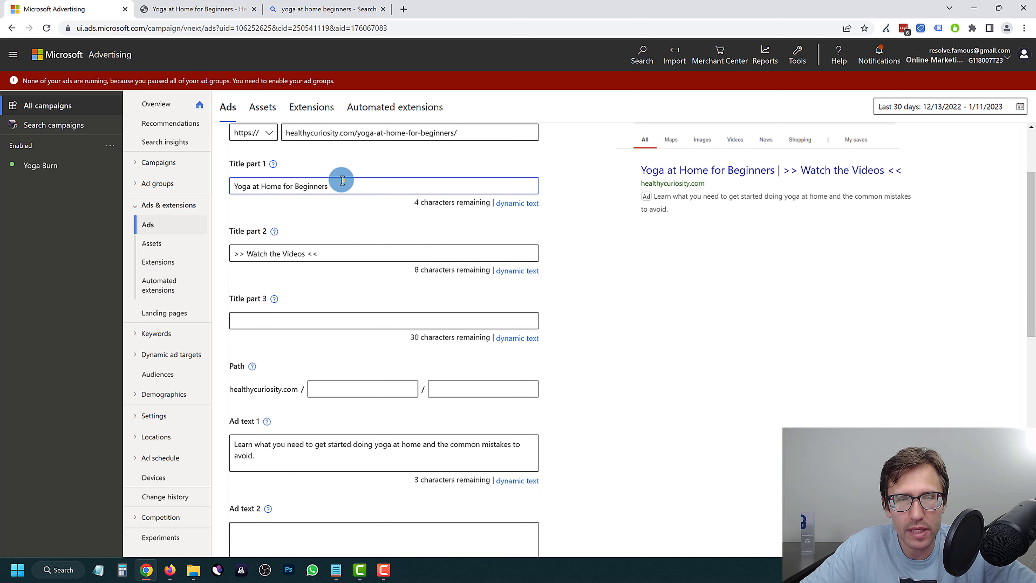
drag(233, 187, 342, 180)
click(254, 255)
drag(235, 254, 320, 255)
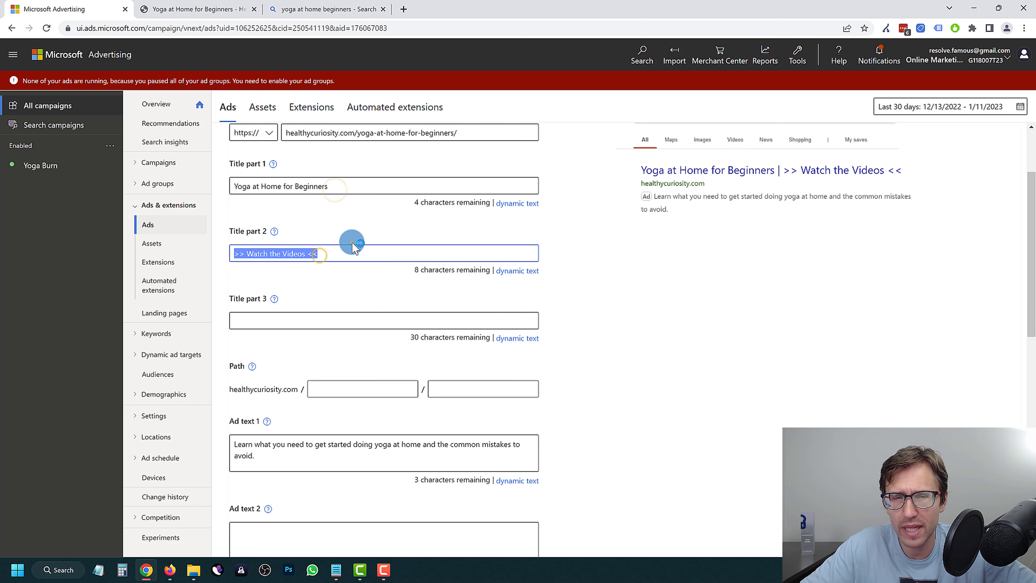
click(353, 247)
scroll(465, 317, down, 15)
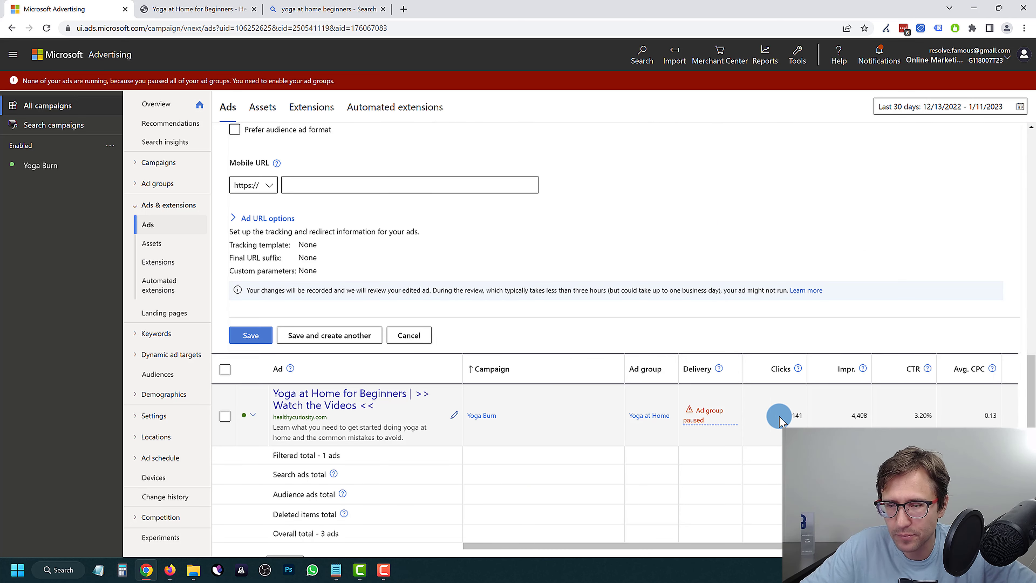
click(753, 331)
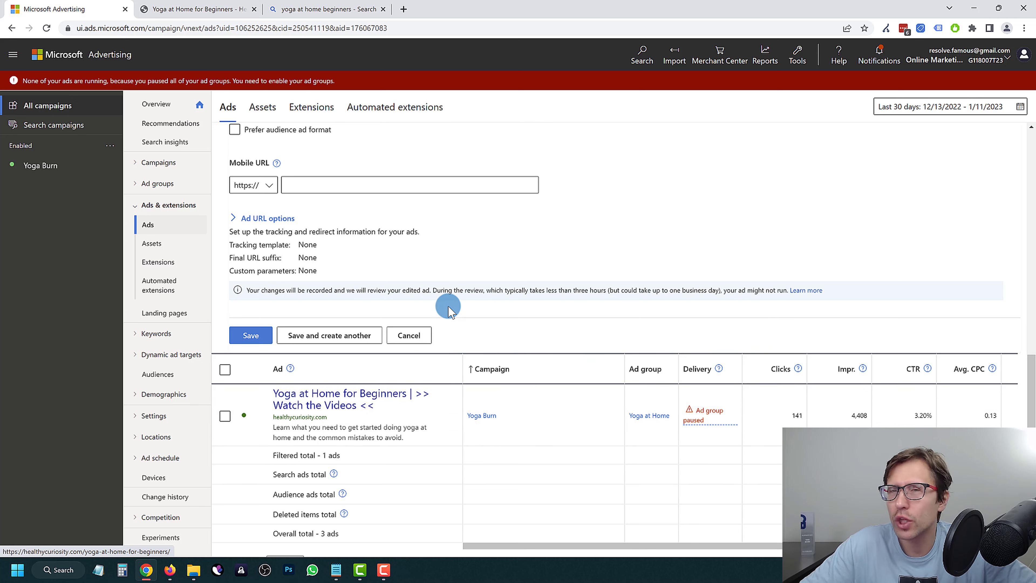
click(408, 336)
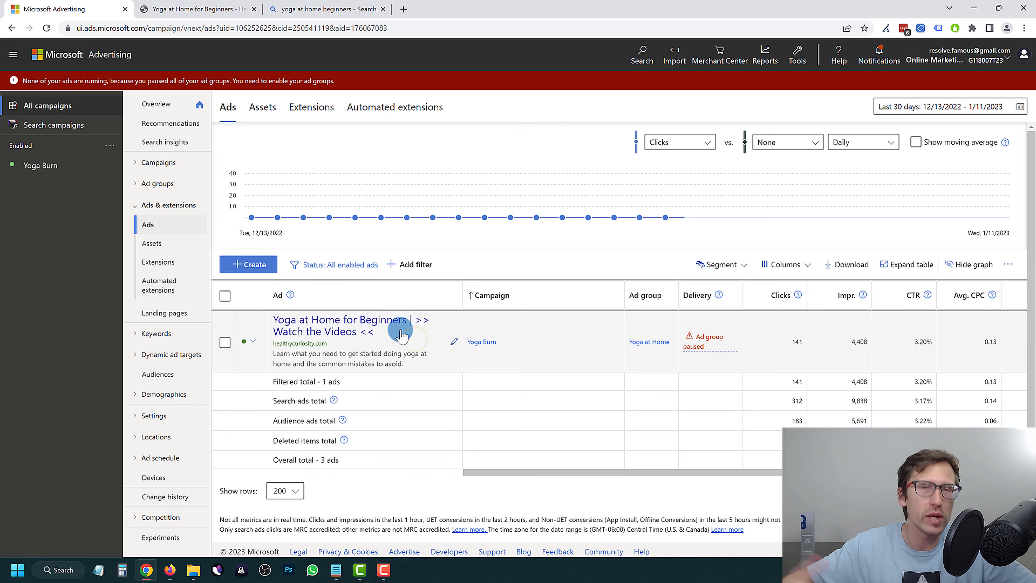
- Reopen the ad to check the notice about upgrading to responsive search ads, and cancel the edit
click(451, 343)
click(386, 190)
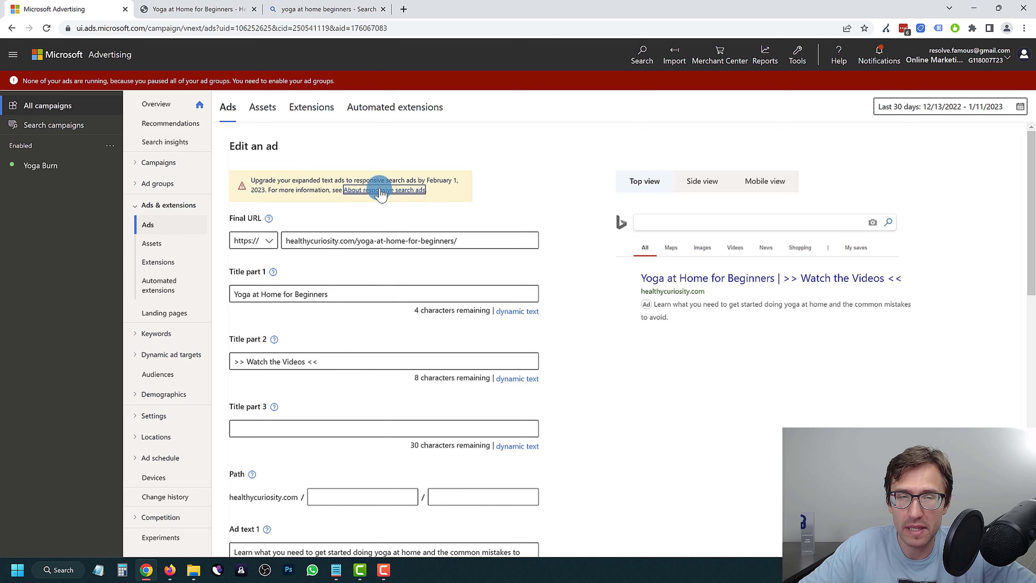
scroll(404, 286, down, 6)
scroll(388, 369, down, 3)
click(410, 443)
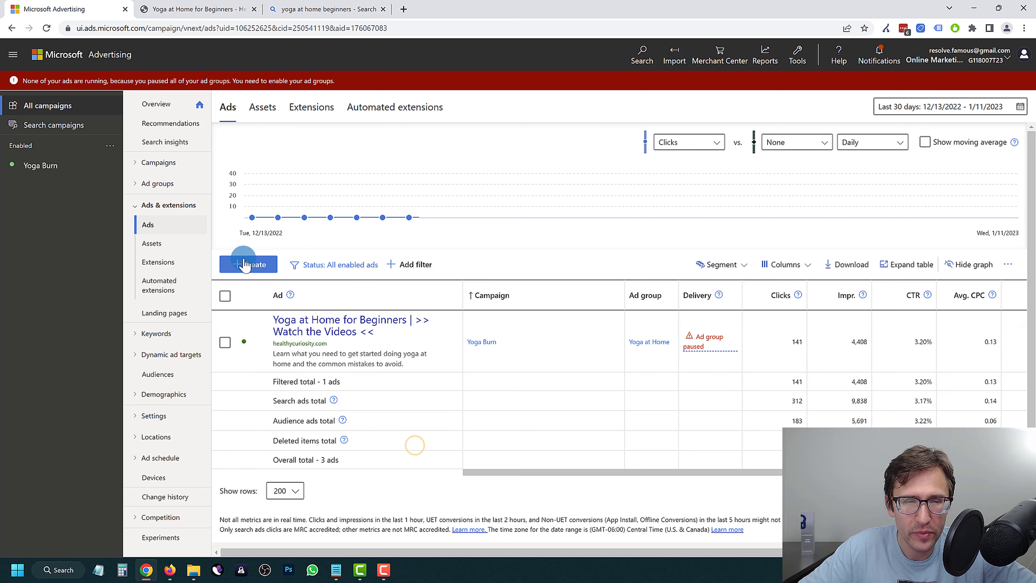
- Start creating a new ad in the Yoga Burn campaign's Yoga Challenge ad group
click(245, 259)
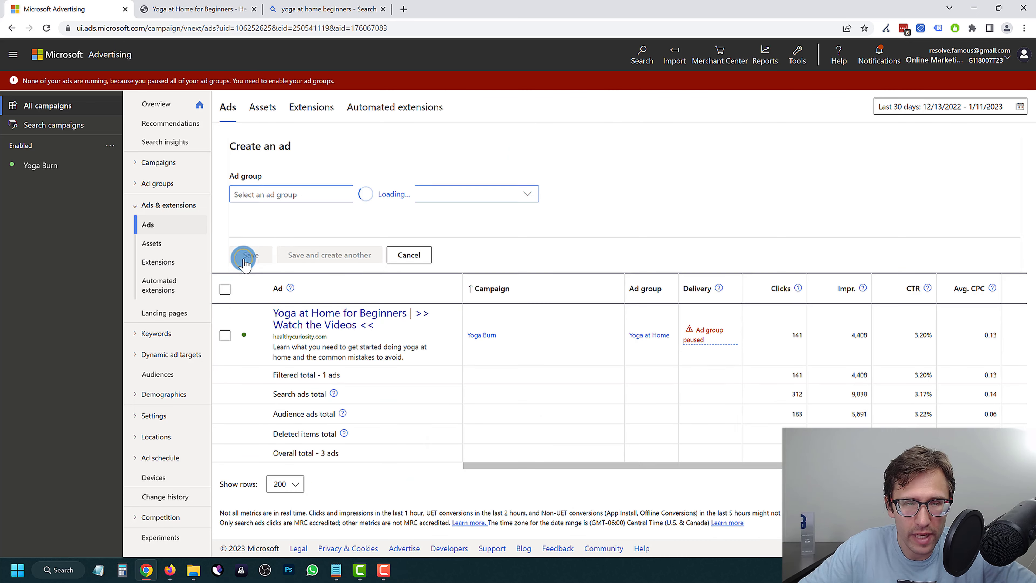
click(317, 208)
click(369, 268)
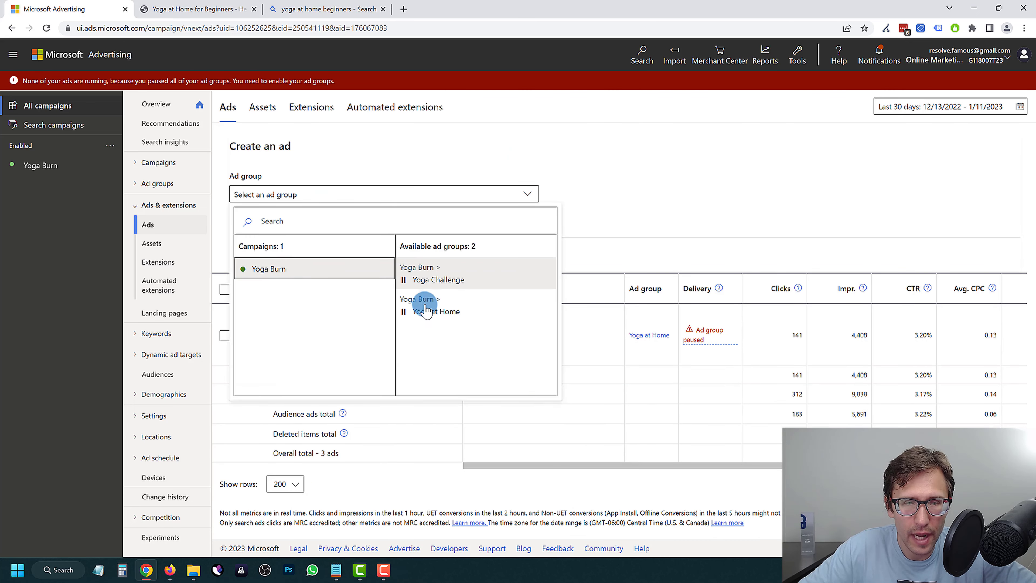
click(444, 279)
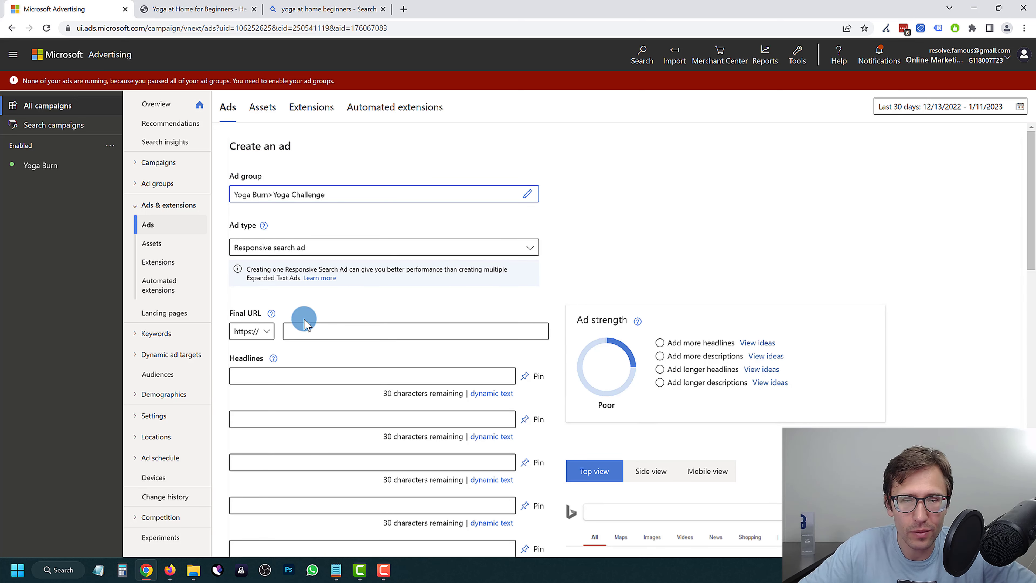
- Check the ad type choice and enter "Headline 1" and "Headline 2" as the responsive search ad's first two headlines
click(320, 253)
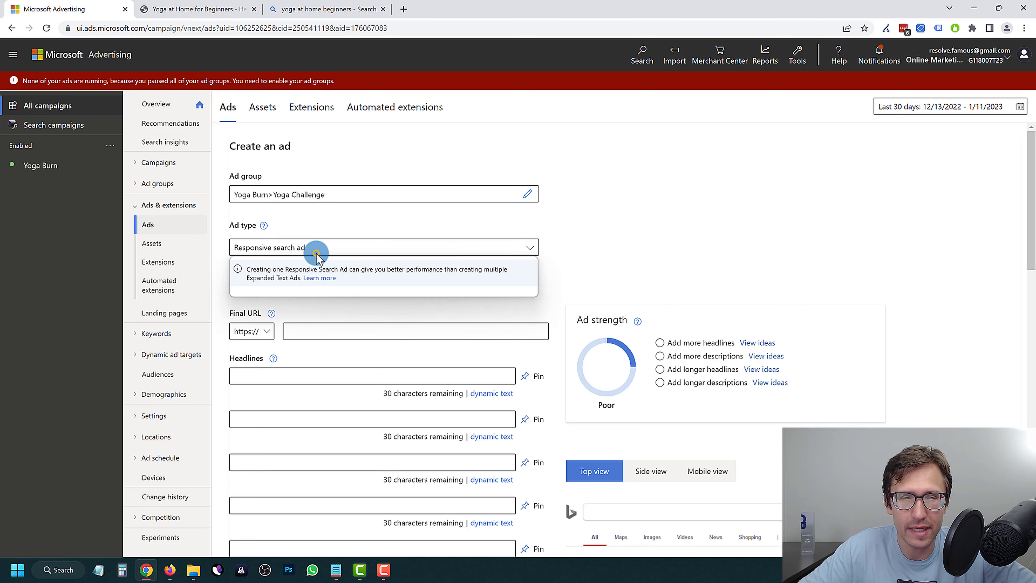
click(603, 244)
click(294, 376)
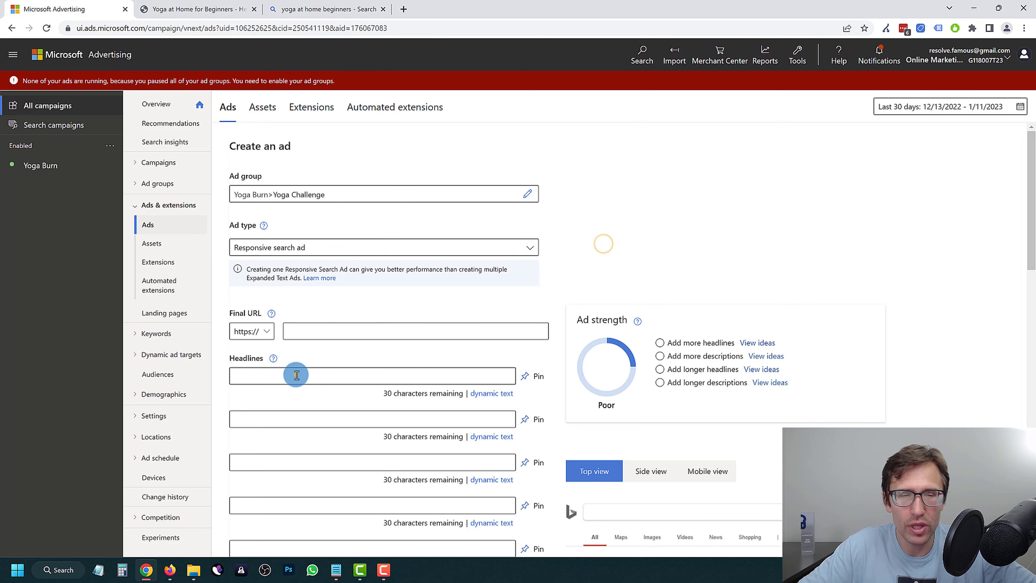
text(Headline )
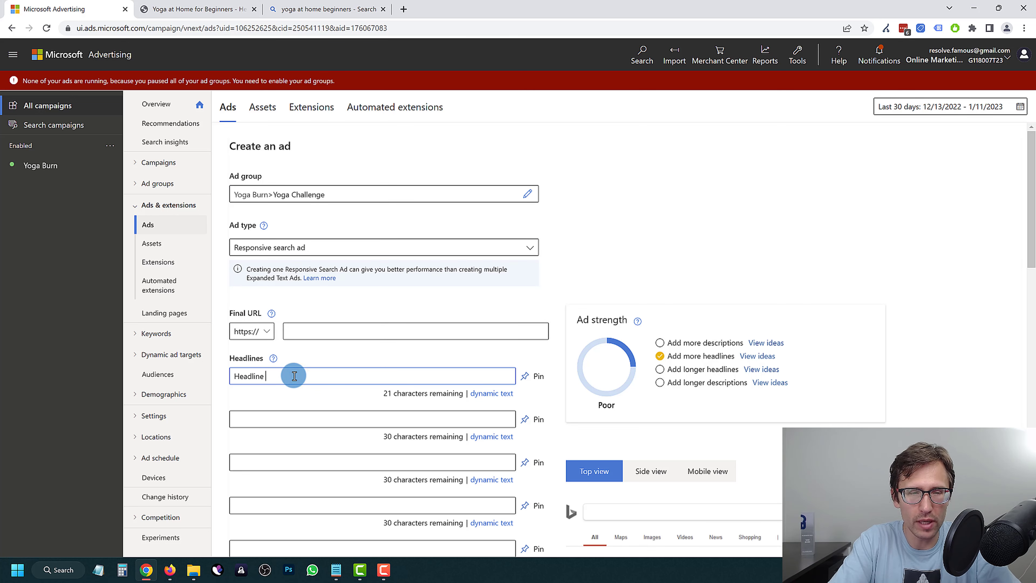
text(1)
click(283, 412)
text(Head)
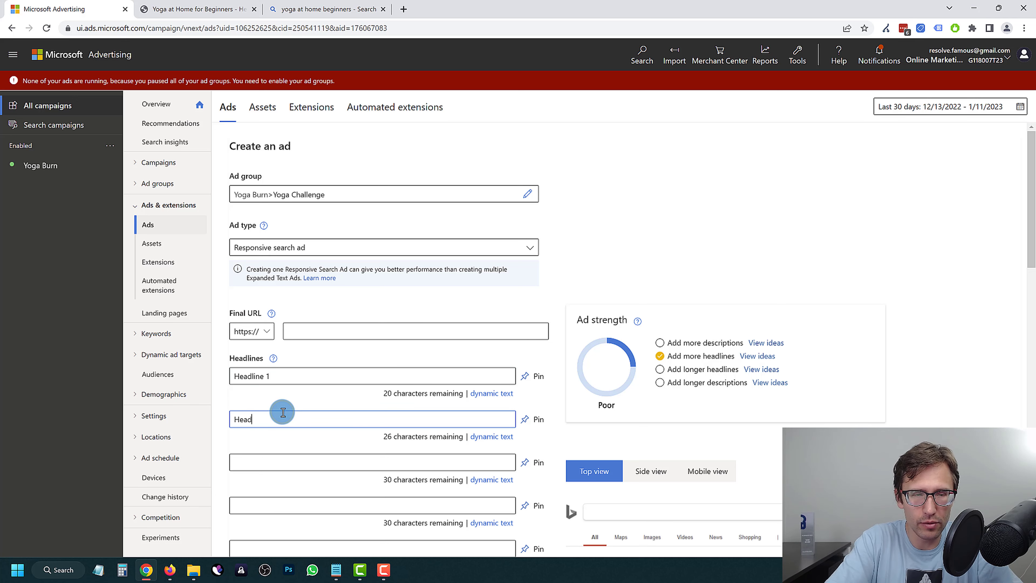
text(line 2)
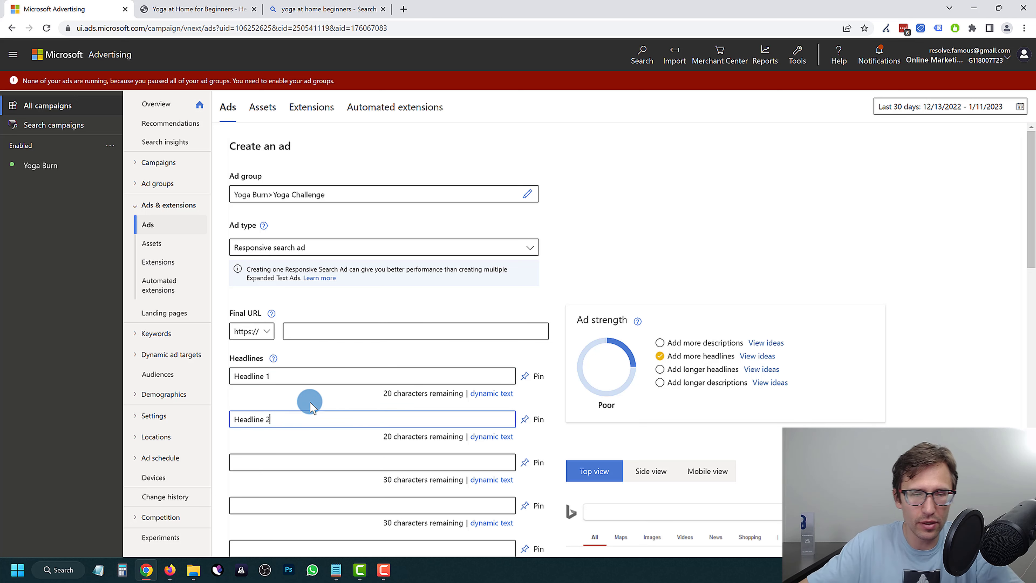
- Pin "Headline 1" to position 1 and "Headline 2" to position 2
click(530, 376)
click(539, 414)
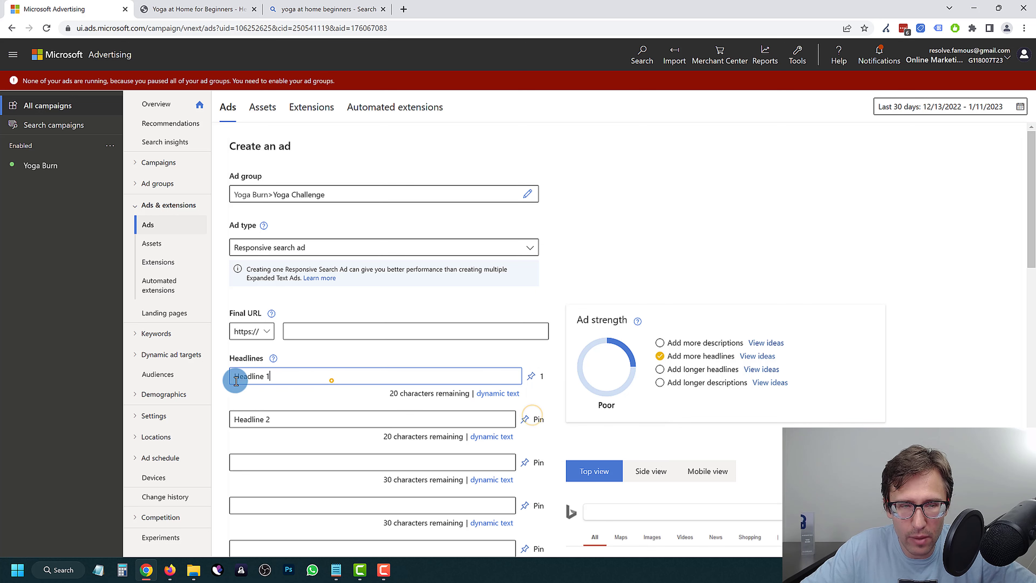
drag(232, 377, 309, 382)
click(532, 419)
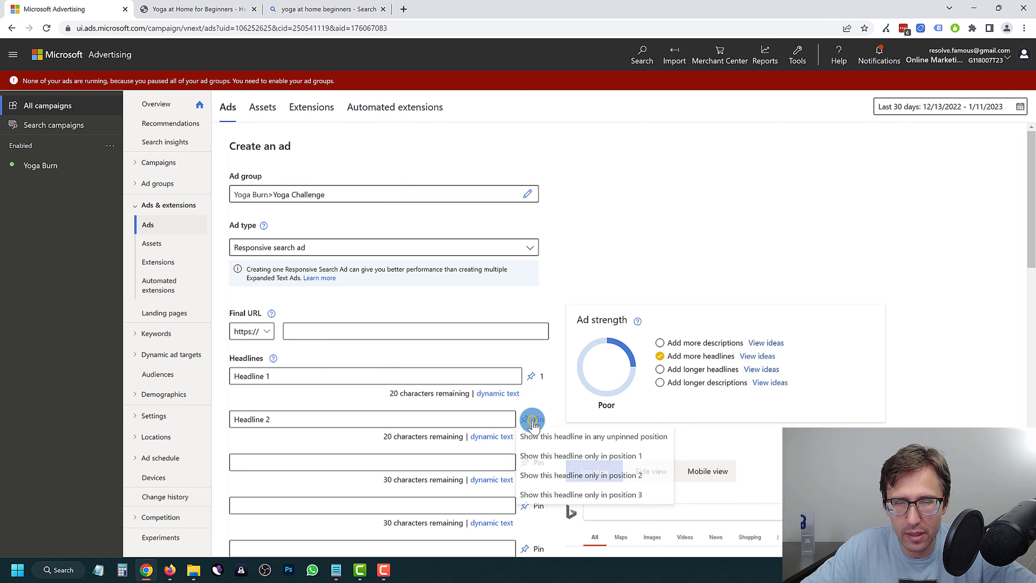
click(568, 477)
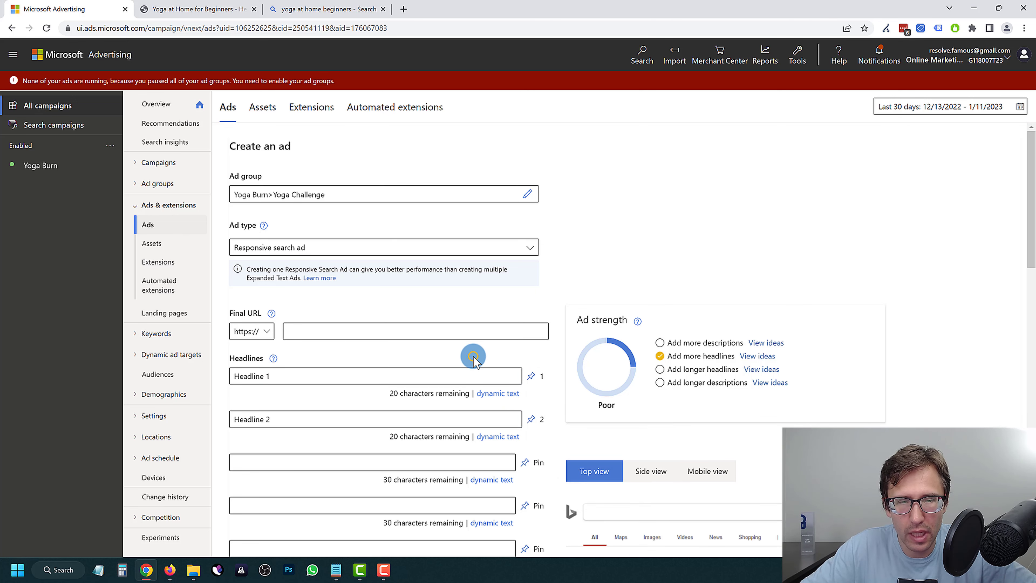
- Examine the pin options of both descriptions and look over the rest of the form, including image extensions and mobile URL
scroll(474, 354, down, 1)
scroll(528, 343, down, 2)
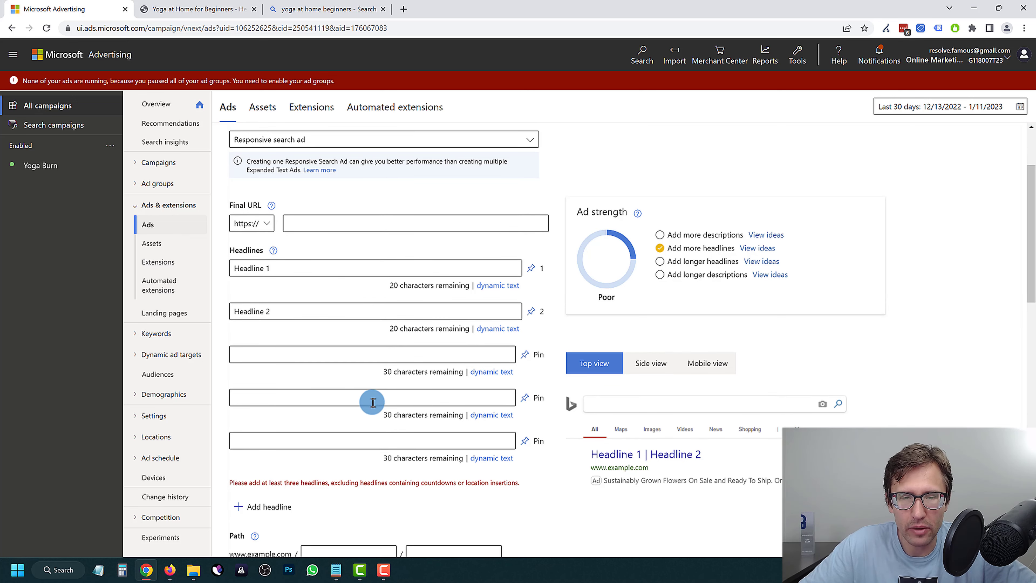
scroll(370, 400, down, 4)
click(293, 435)
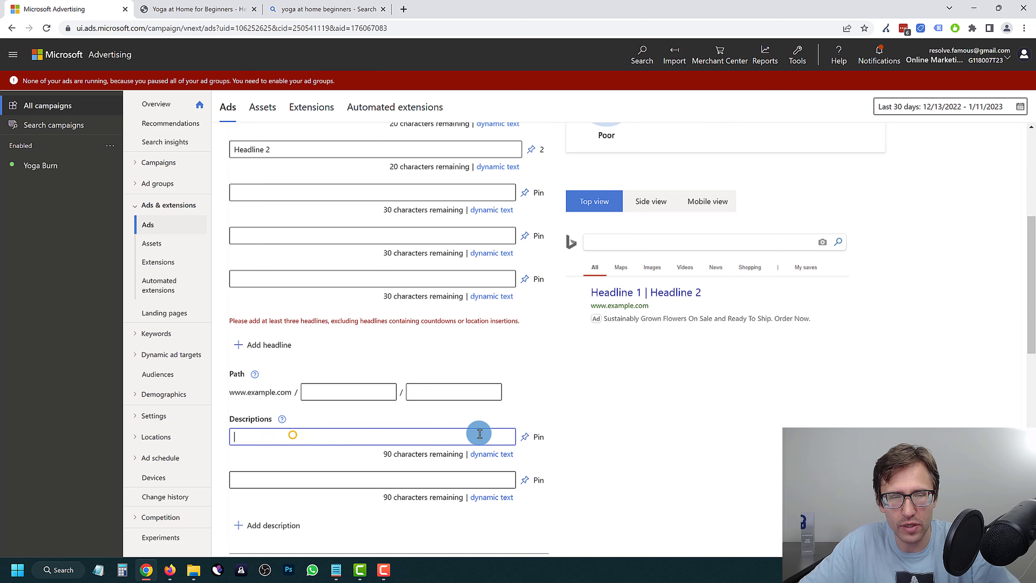
click(529, 437)
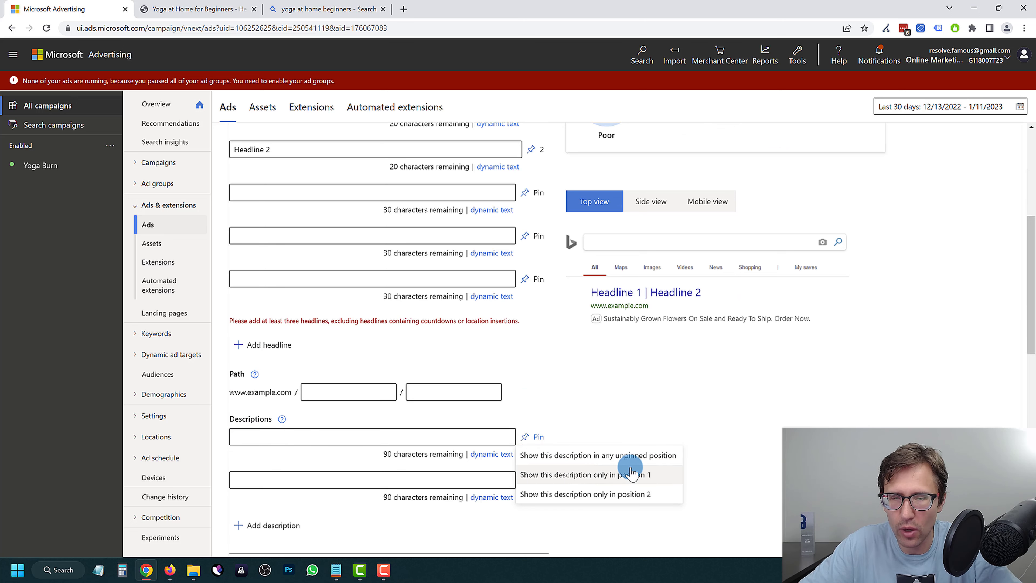
click(624, 396)
click(535, 477)
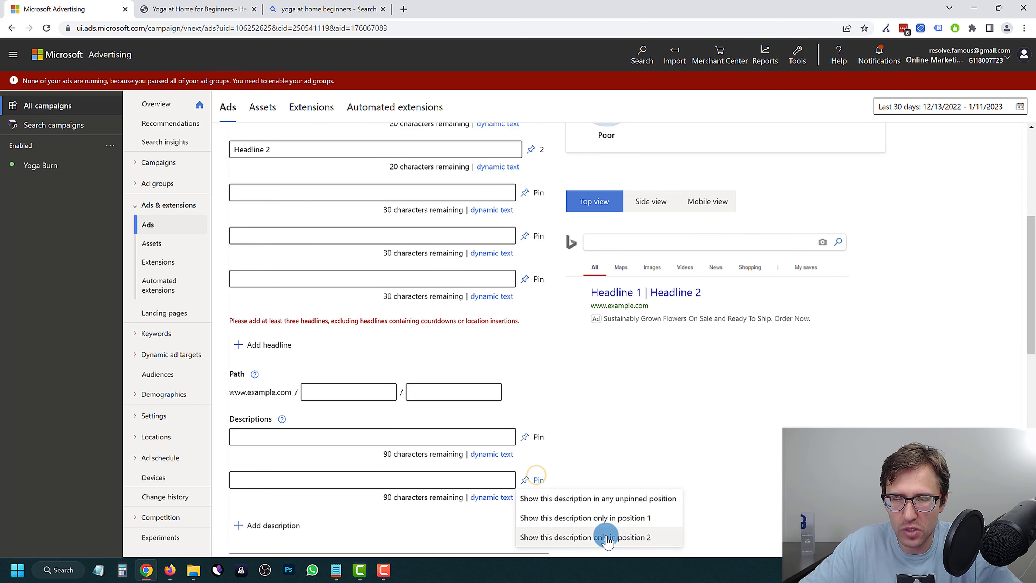
click(643, 408)
scroll(347, 465, down, 1)
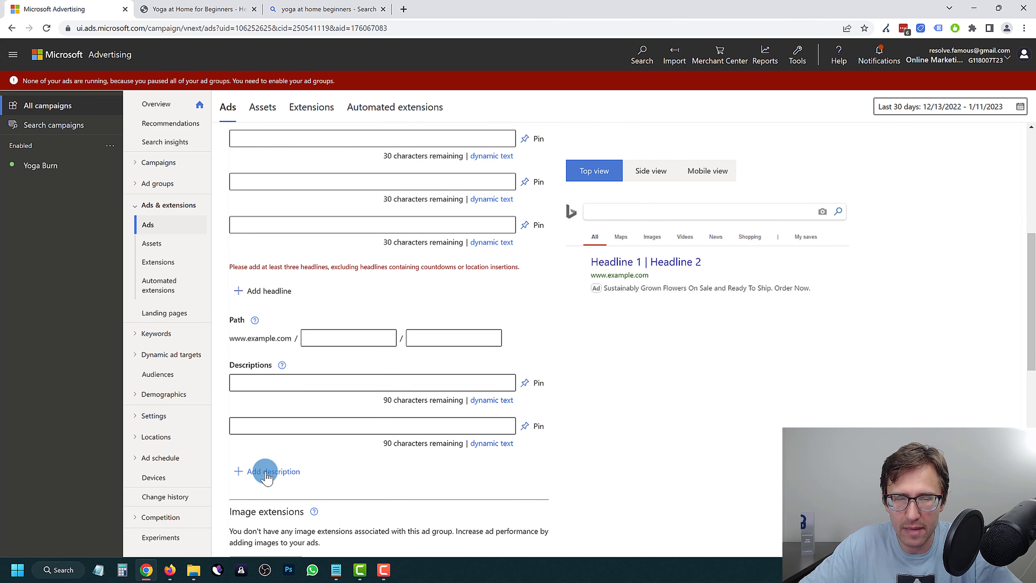
scroll(291, 372, up, 3)
scroll(412, 423, up, 1)
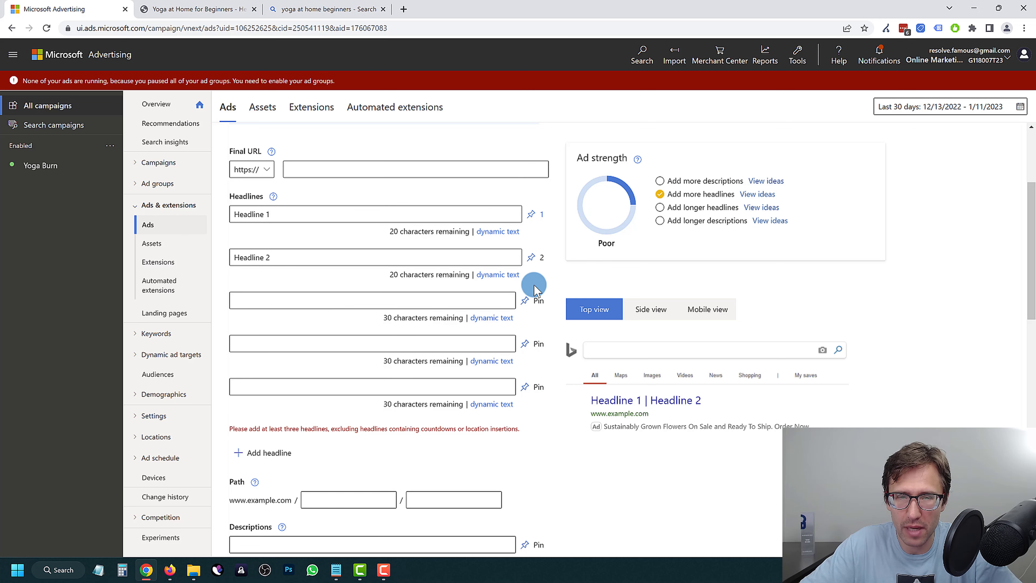
scroll(335, 488, down, 8)
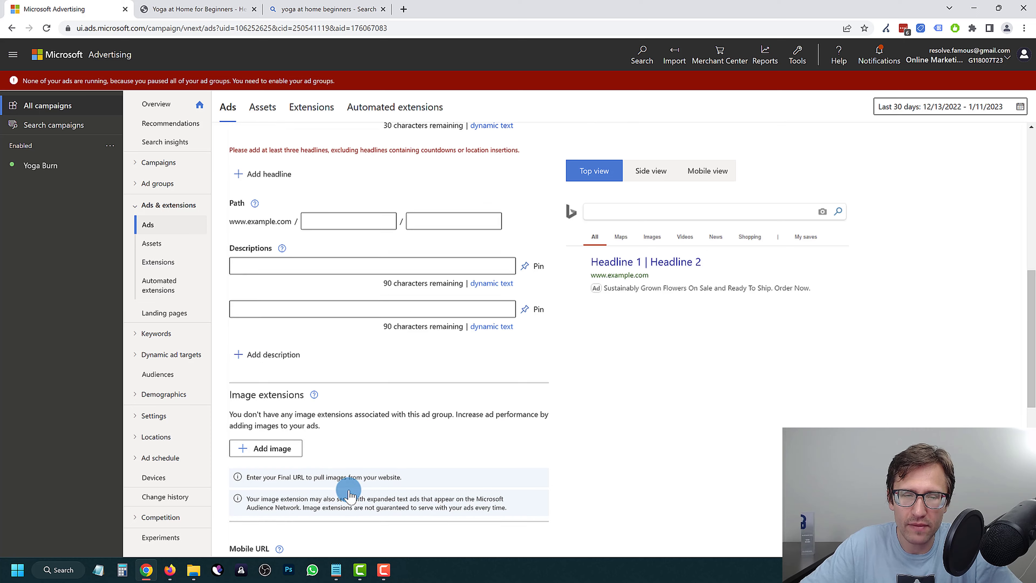
scroll(222, 513, down, 5)
- Enter "Headline 1 Split Test 1" as the third headline and pin it to position 1
scroll(301, 447, up, 12)
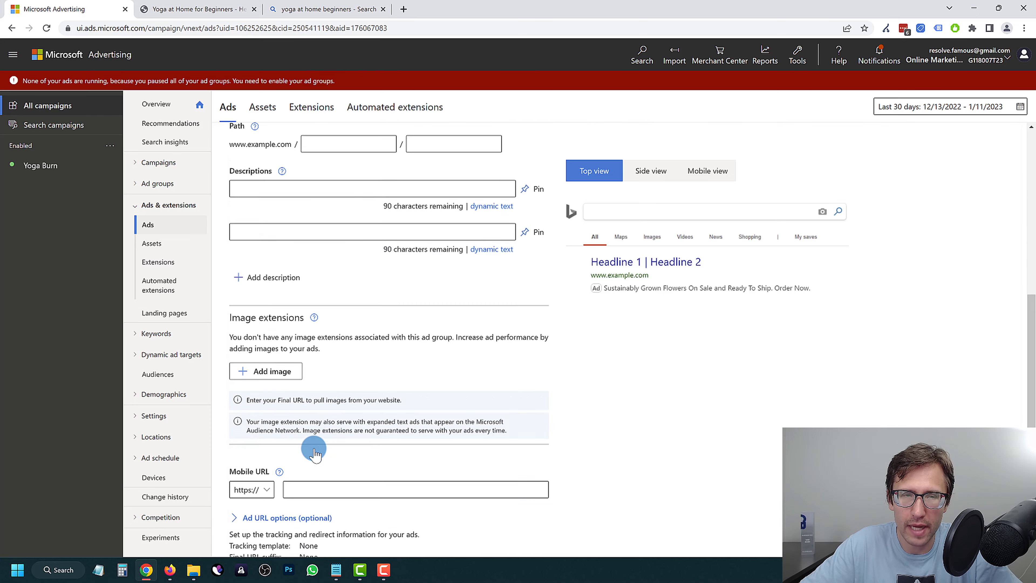
scroll(296, 331, up, 3)
click(251, 353)
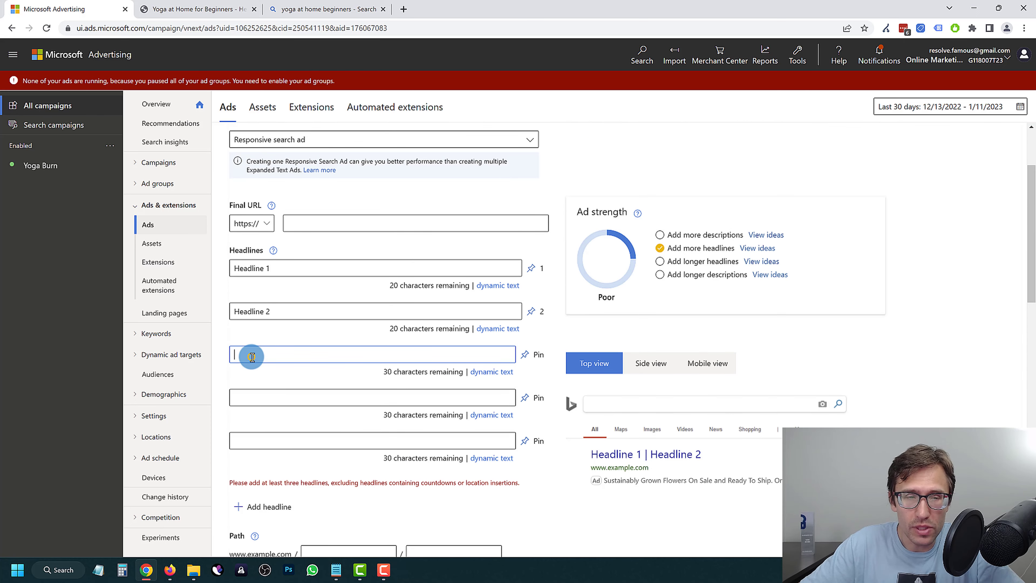
text(Headline 1 Split Test 1)
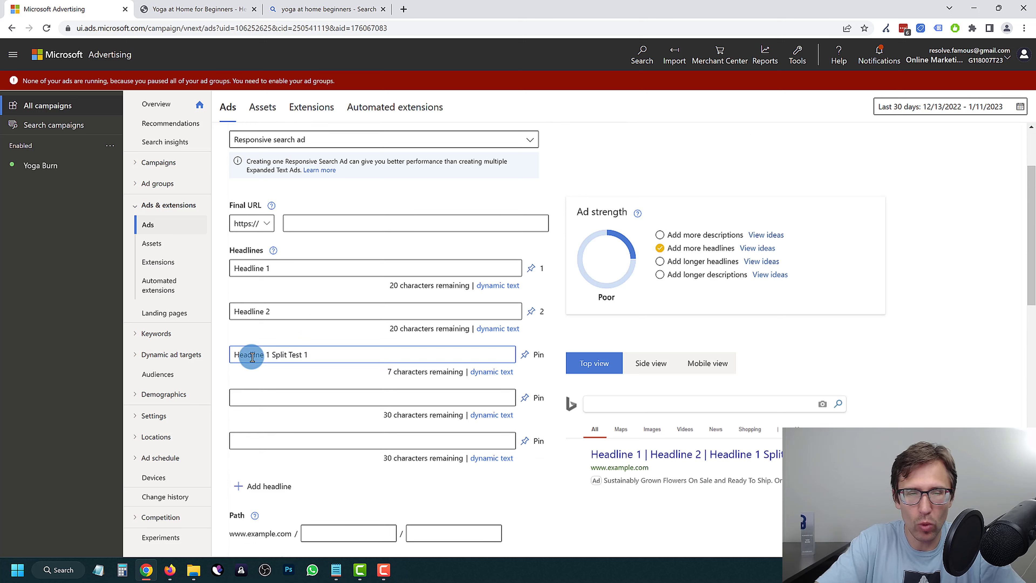
click(535, 354)
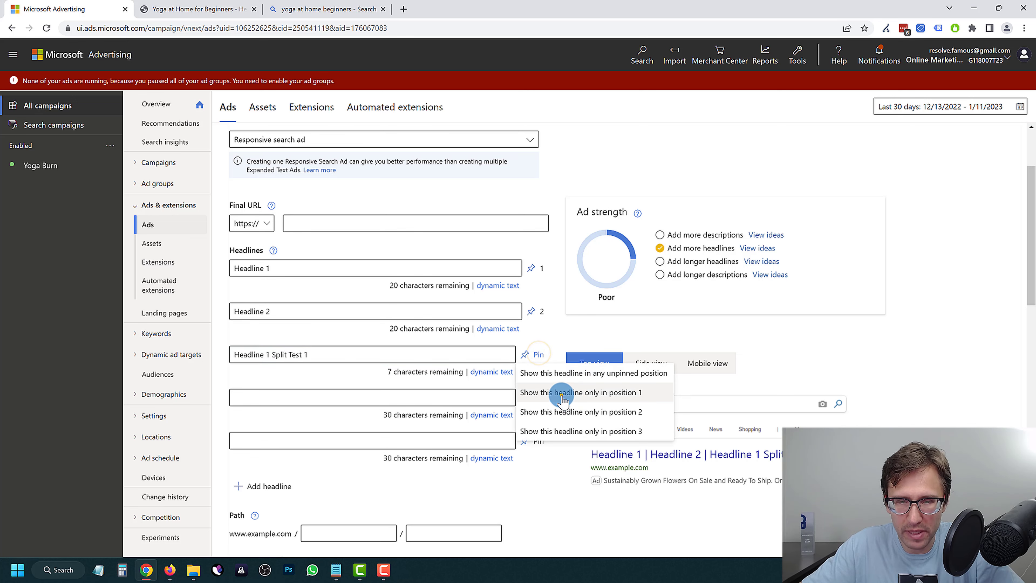
click(562, 393)
- Clear the third headline's text and cancel creating the responsive search ad
click(340, 348)
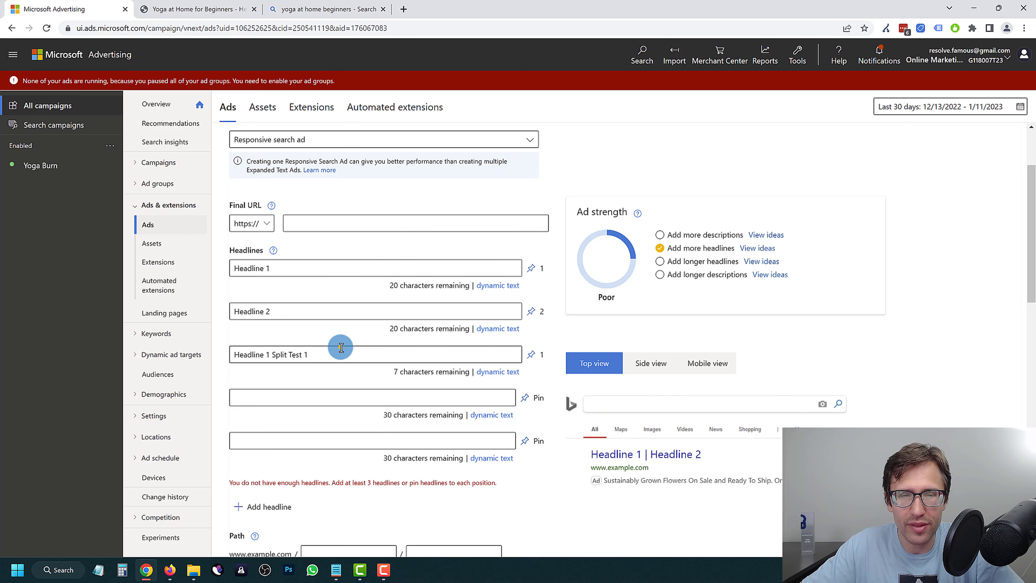
click(326, 267)
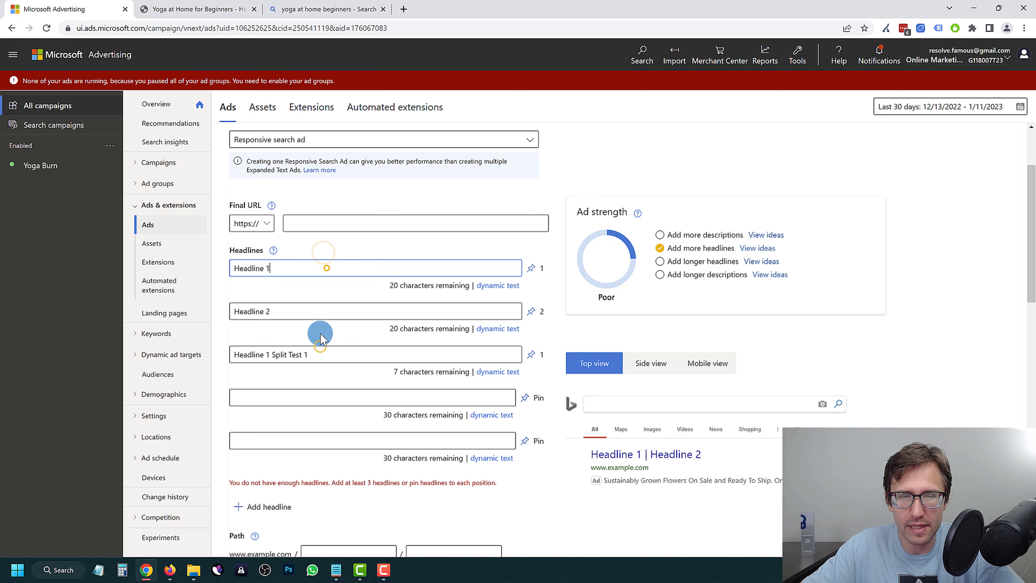
triple_click(342, 354)
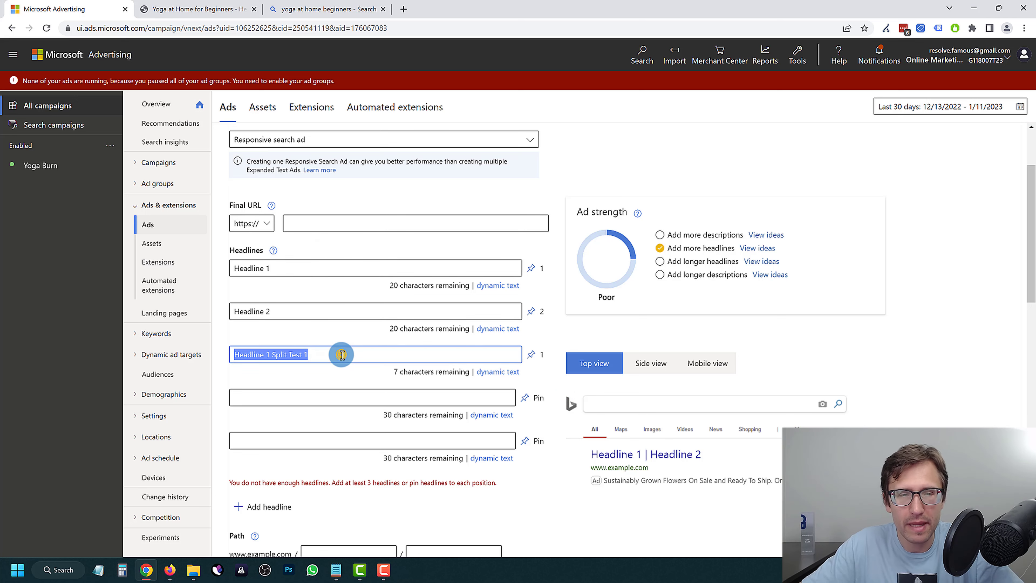
key(BackSpace)
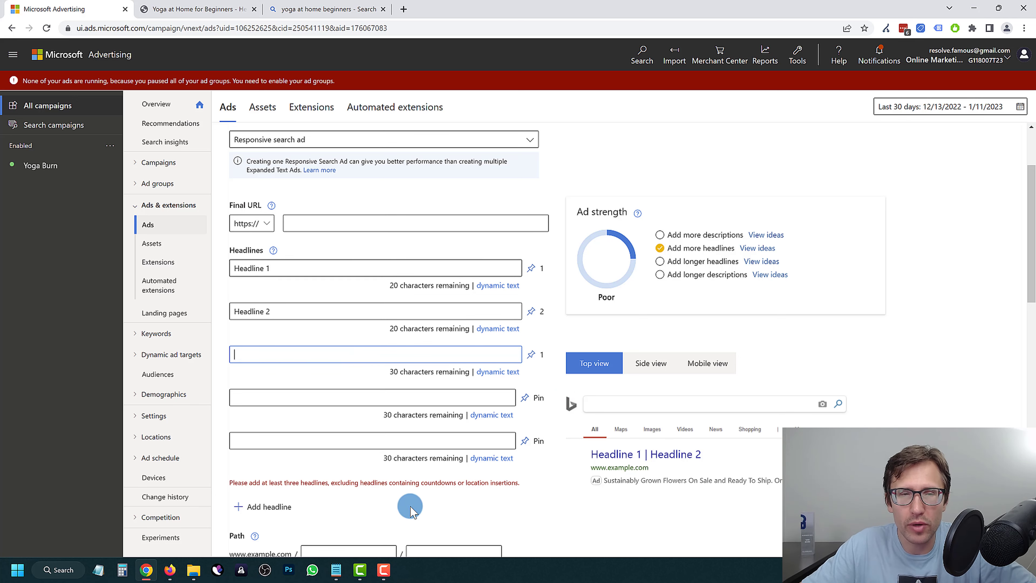
scroll(400, 394, down, 10)
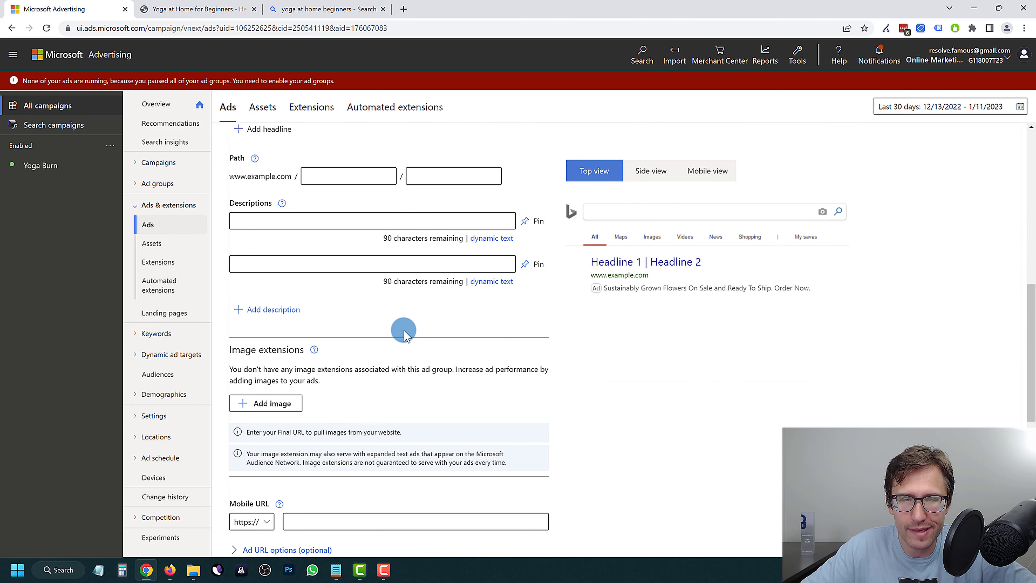
scroll(411, 318, down, 2)
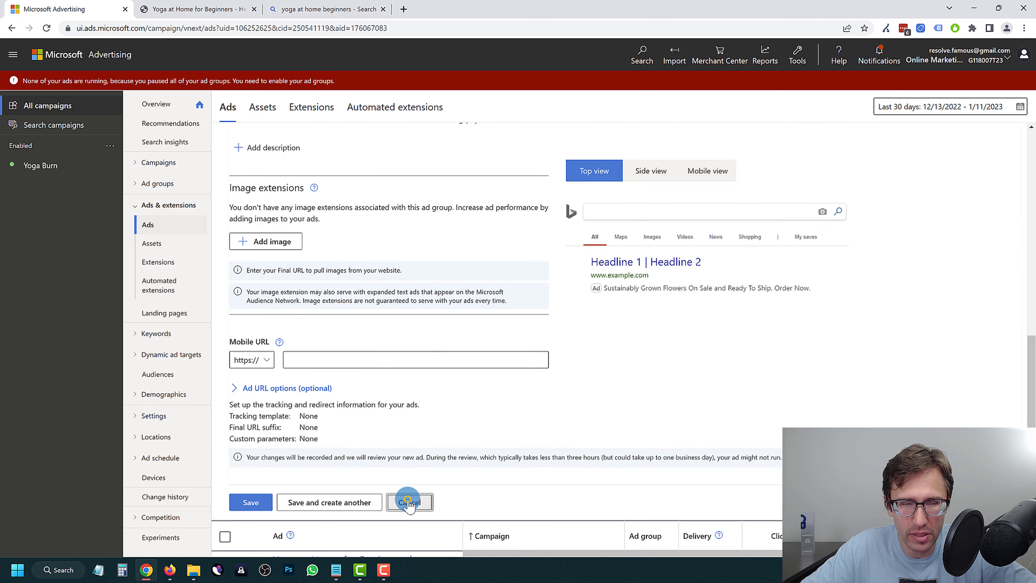
click(408, 502)
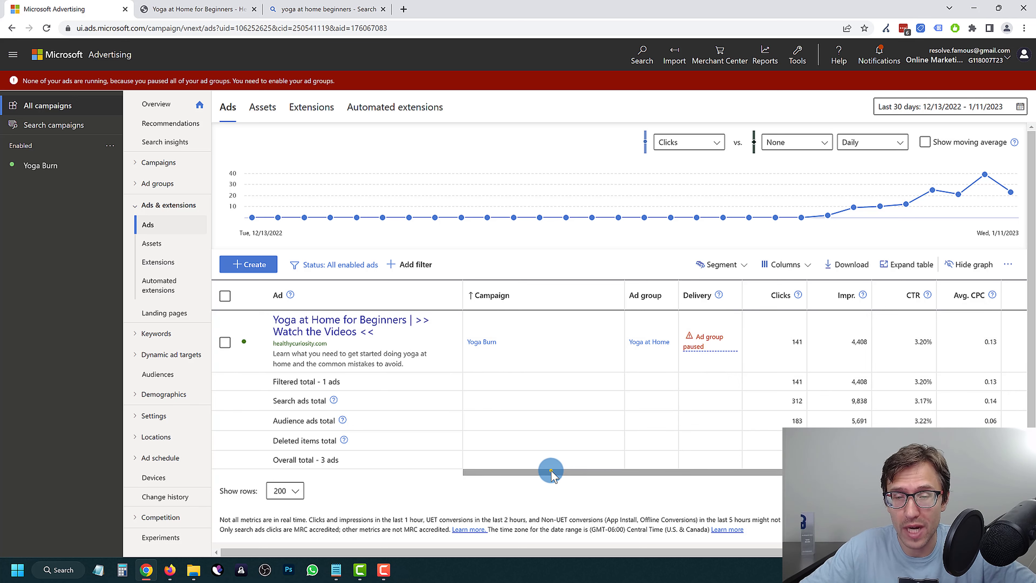
- Open the keywords list and examine the performance of the "do yoga at home" keyword, including its impression rates
drag(551, 471, 489, 471)
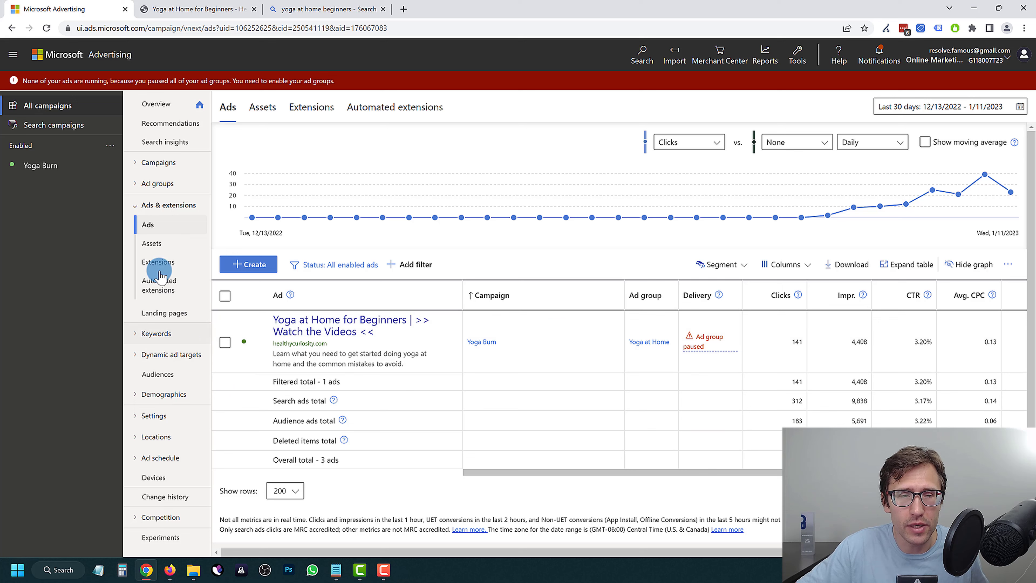
click(152, 339)
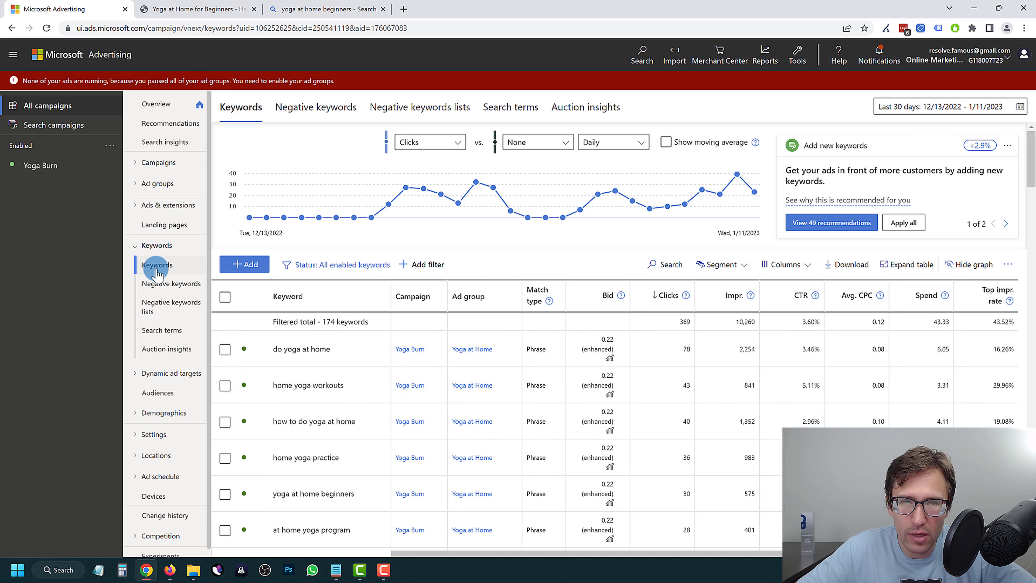
click(470, 555)
drag(470, 555, 573, 559)
scroll(766, 364, down, 1)
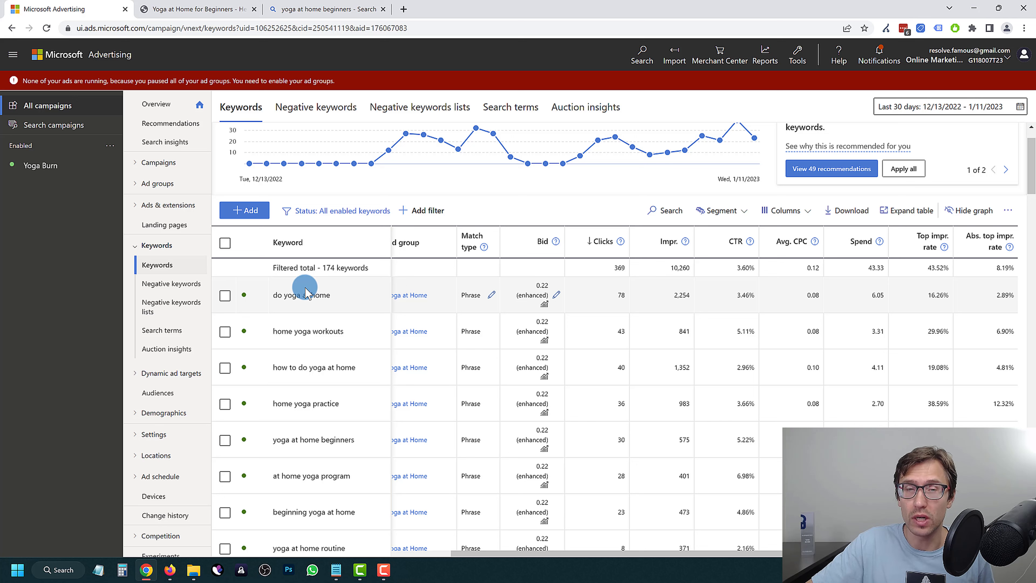
drag(306, 297, 328, 297)
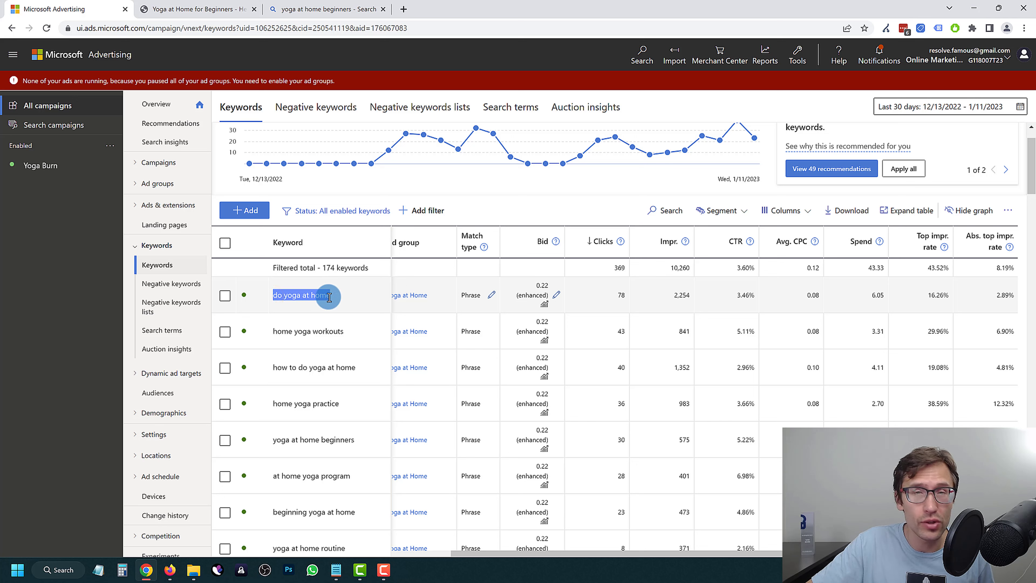
click(301, 295)
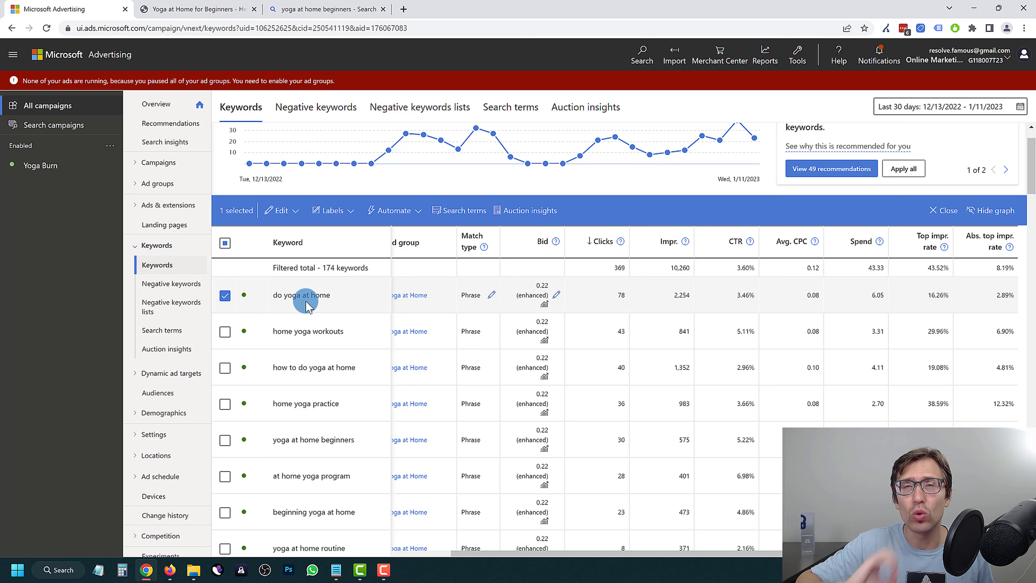
click(222, 297)
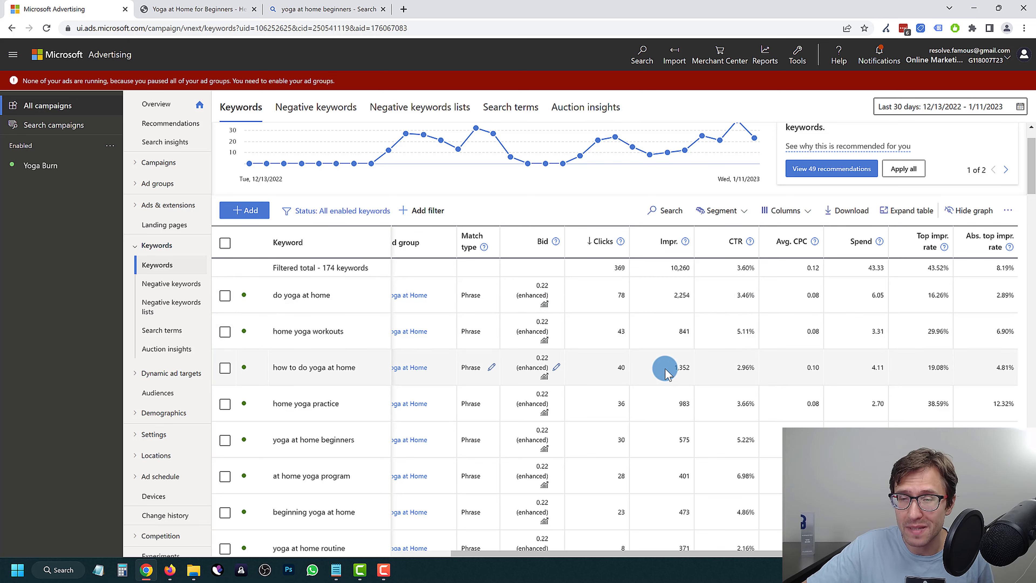
- Examine the clicks, impressions, CTR, average CPC and spend of the "at home yoga program" keyword
scroll(666, 369, down, 1)
scroll(666, 369, down, 2)
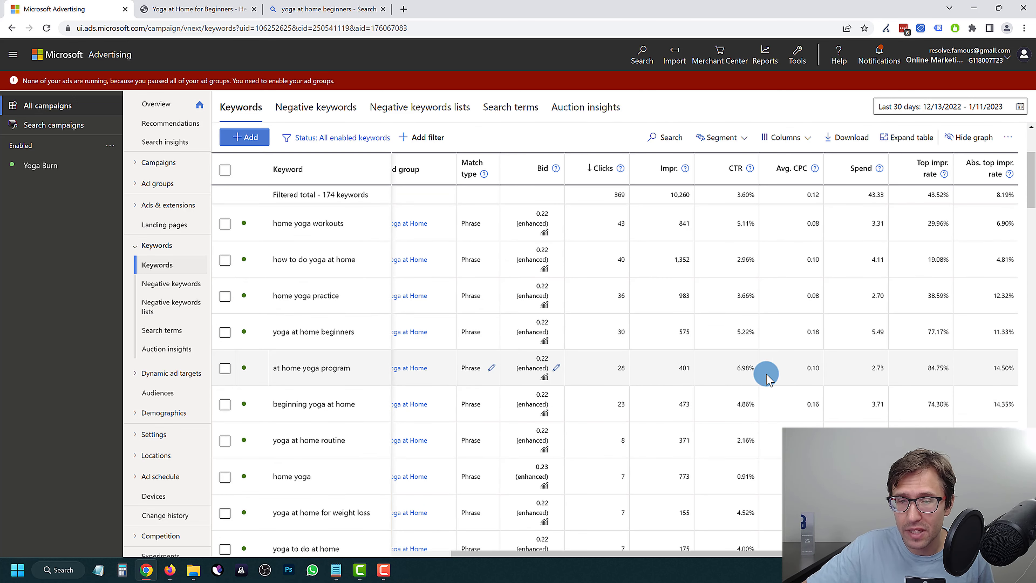
drag(619, 365, 910, 367)
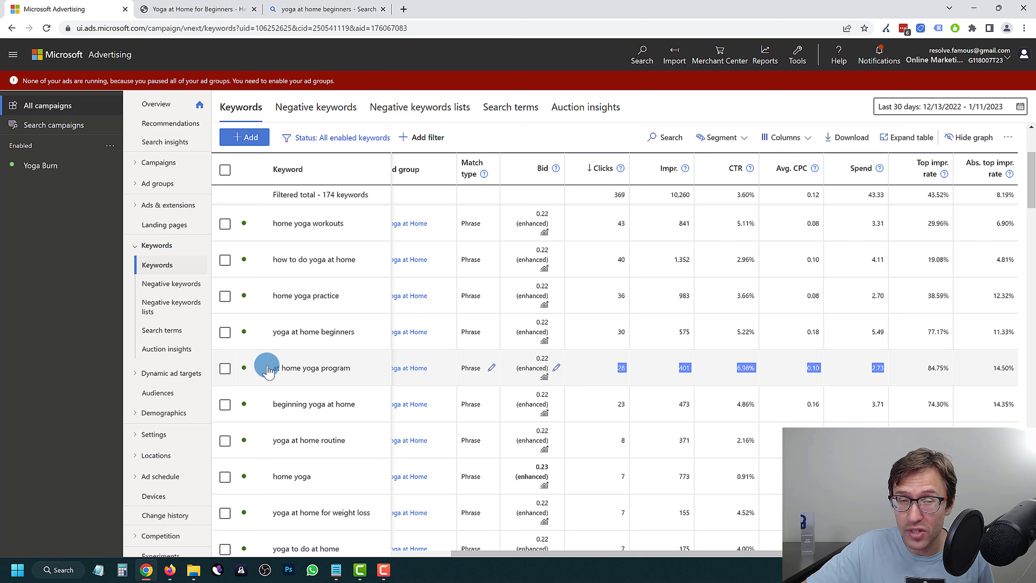
drag(268, 370, 350, 370)
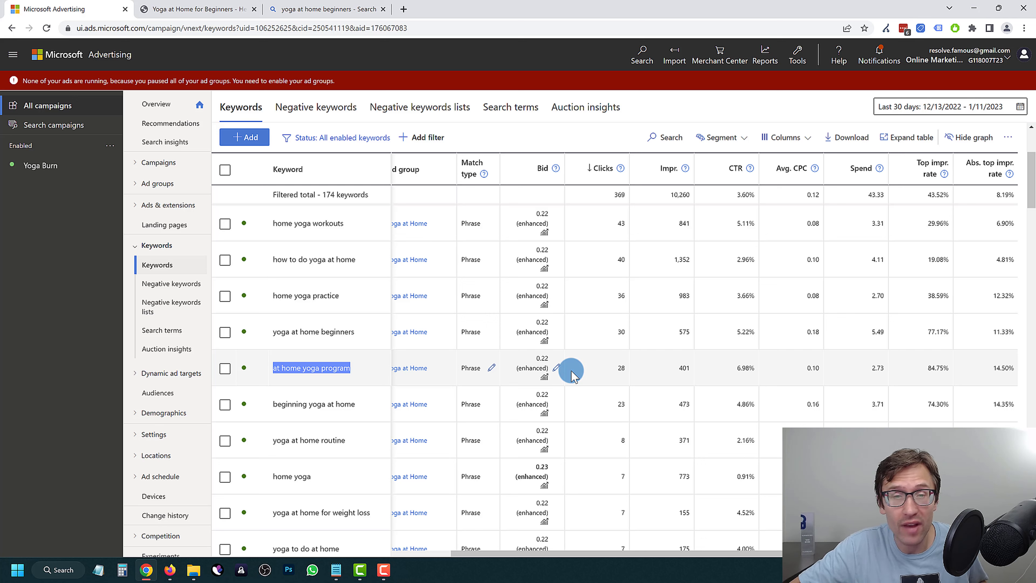
- Check the spend of the "at home yoga program" keyword and select the "do yoga at home" keyword
click(878, 368)
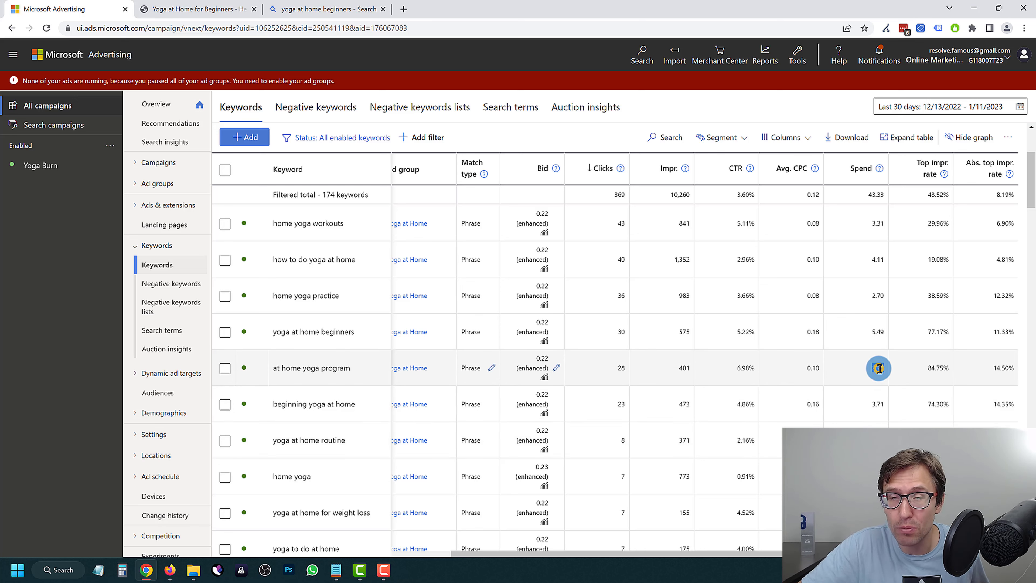
double_click(878, 368)
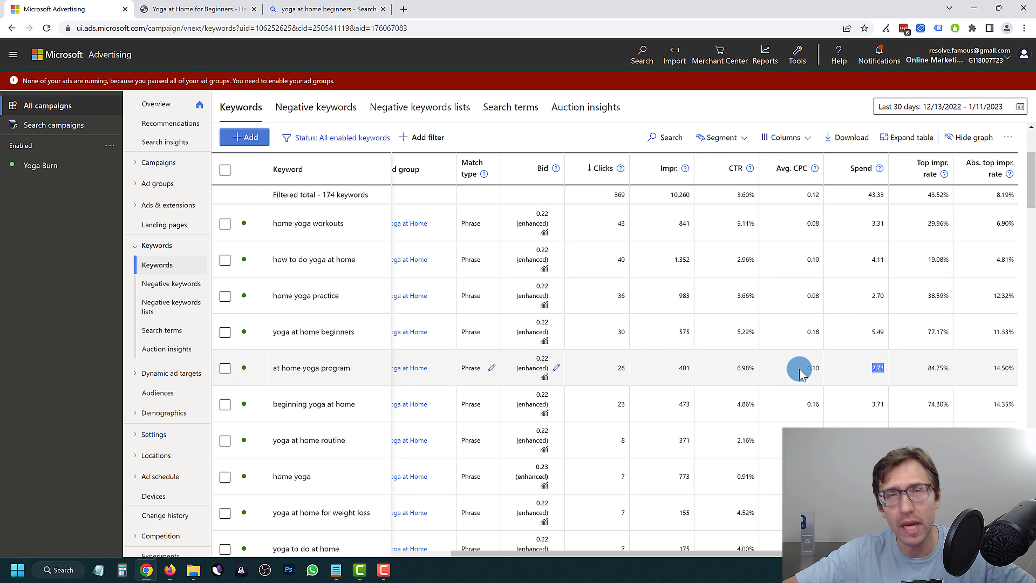
scroll(754, 334, up, 2)
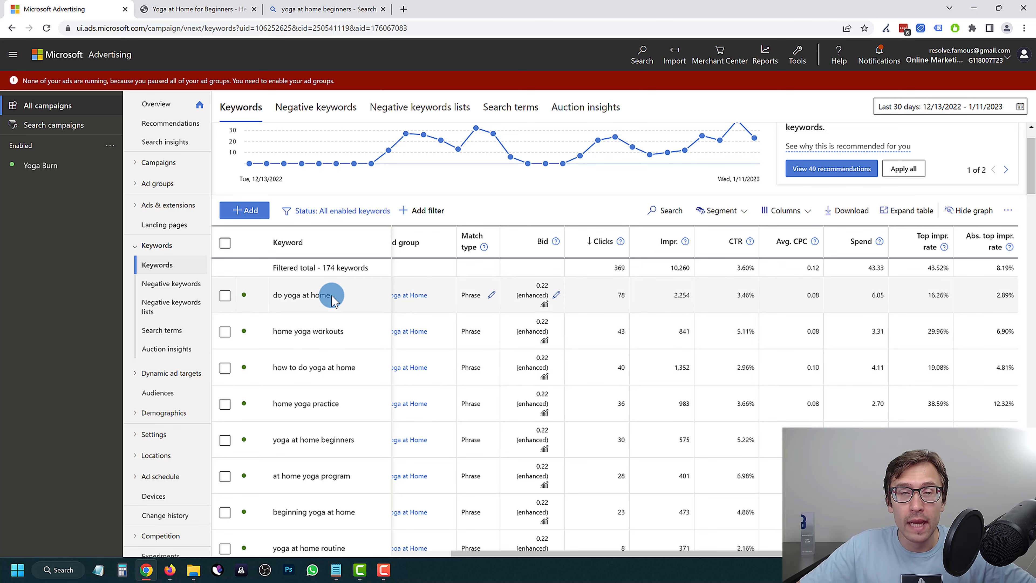
mouse_move(336, 297)
mouse_down()
mouse_move(271, 302)
mouse_move(330, 295)
mouse_up()
click(273, 295)
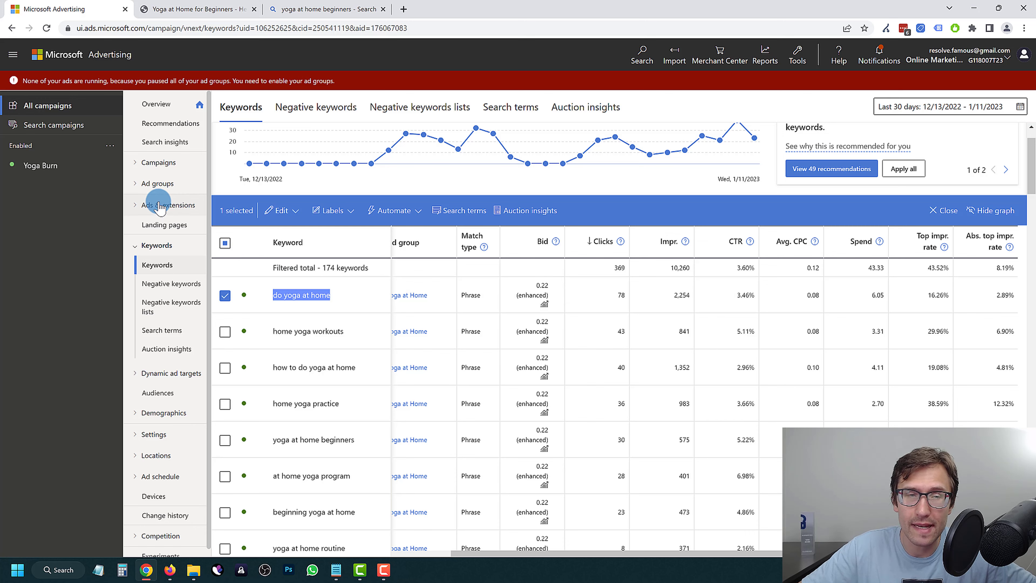
- Switch to the "Yoga at Home for Beginners" landing page, view its title and opening image, and return to the keywords list
click(172, 6)
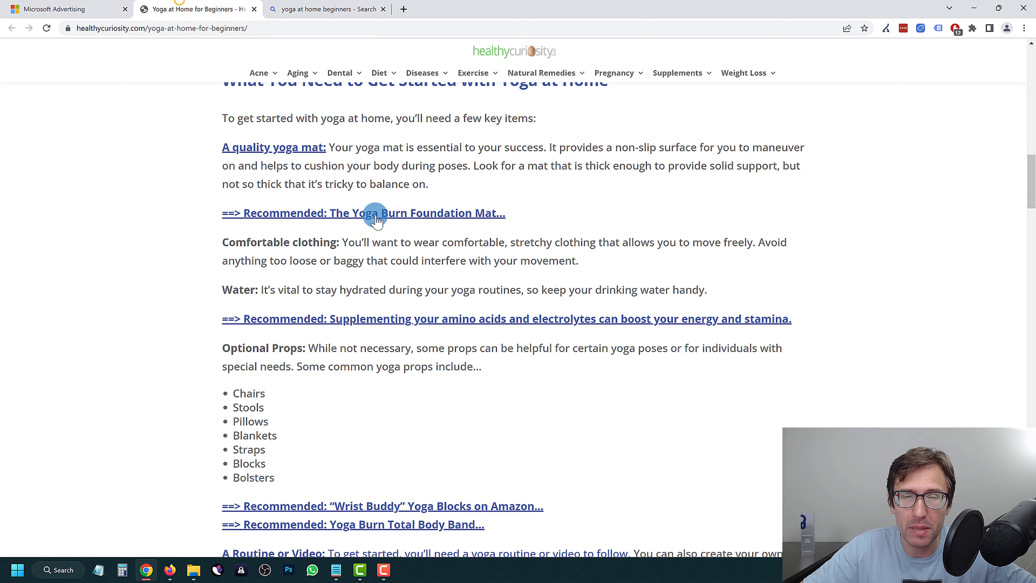
scroll(348, 263, up, 5)
scroll(350, 266, up, 3)
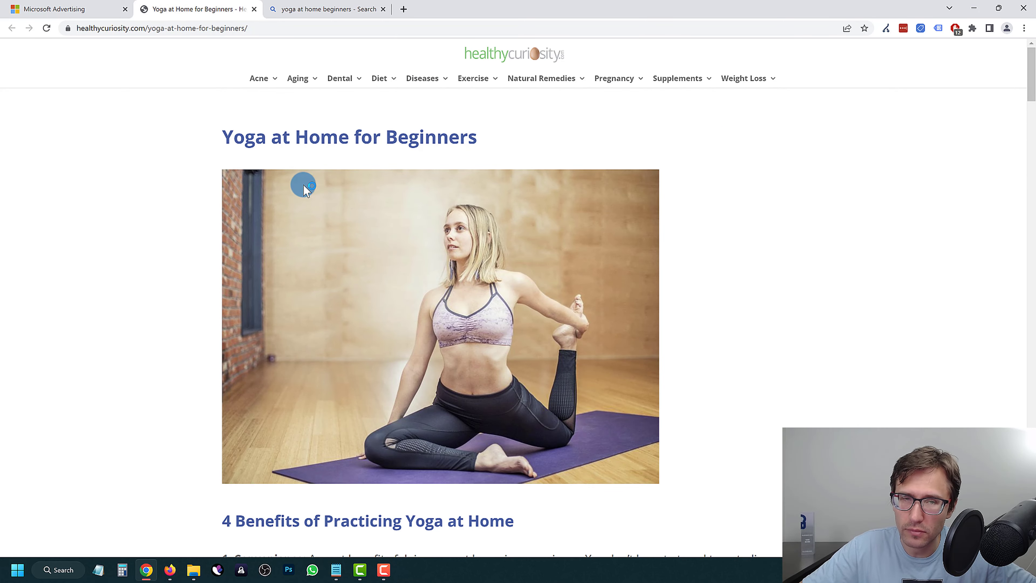
click(55, 5)
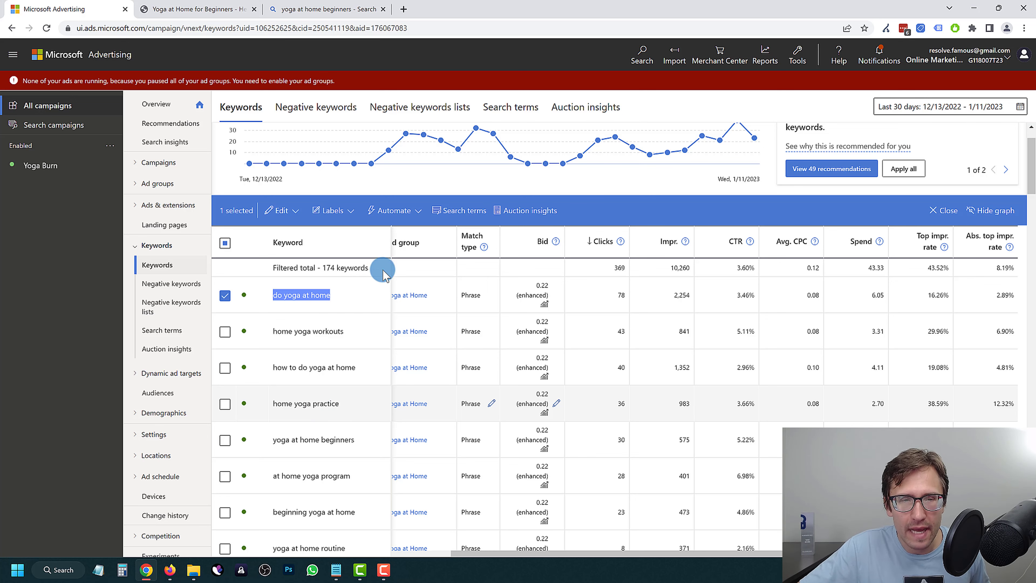
- Open the search terms report for the selected "do yoga at home" keyword and highlight the term "yoga poses with pictures and instructions"
click(458, 208)
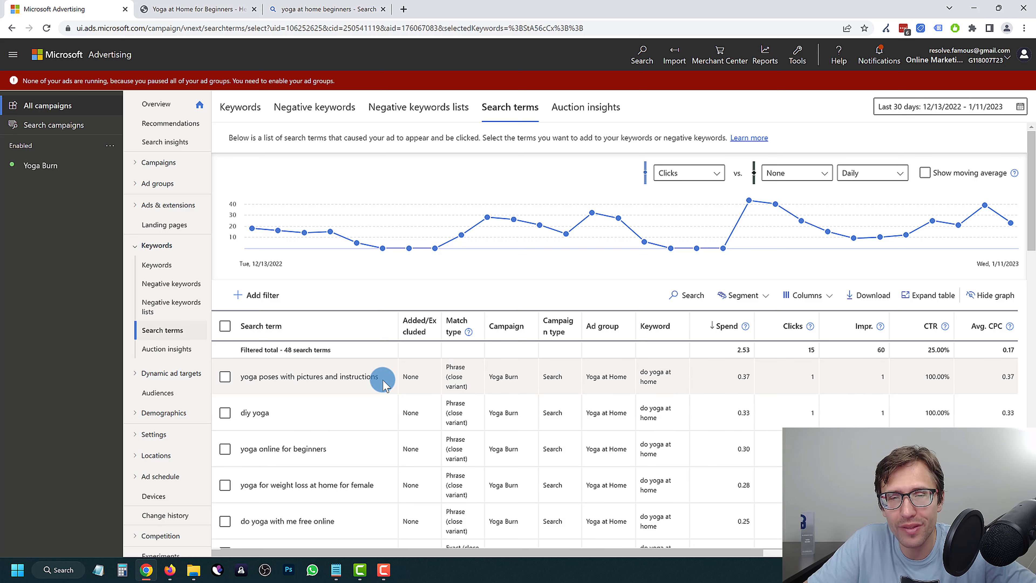
mouse_move(383, 380)
mouse_down()
mouse_move(241, 376)
mouse_move(382, 382)
mouse_up()
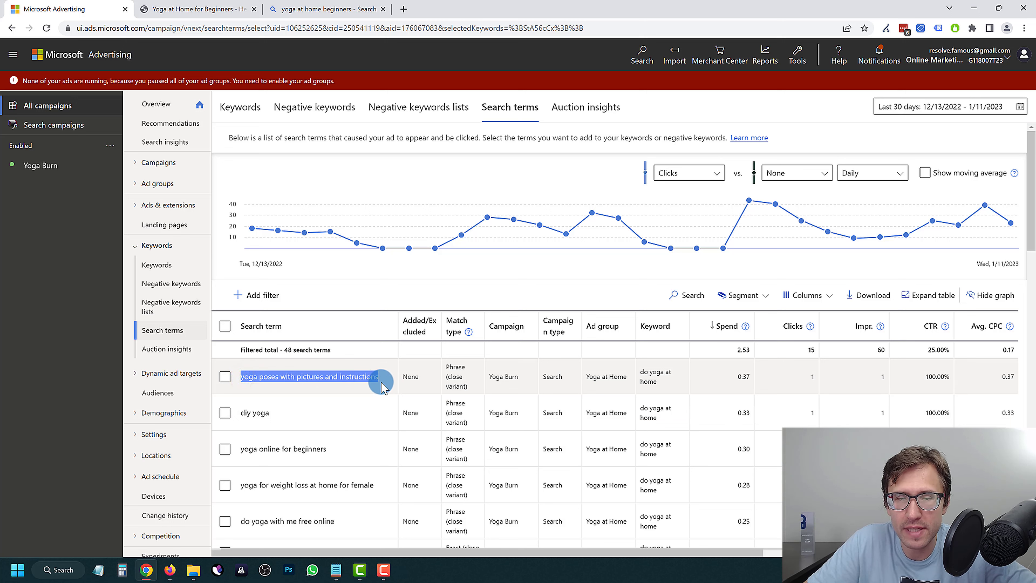
click(356, 378)
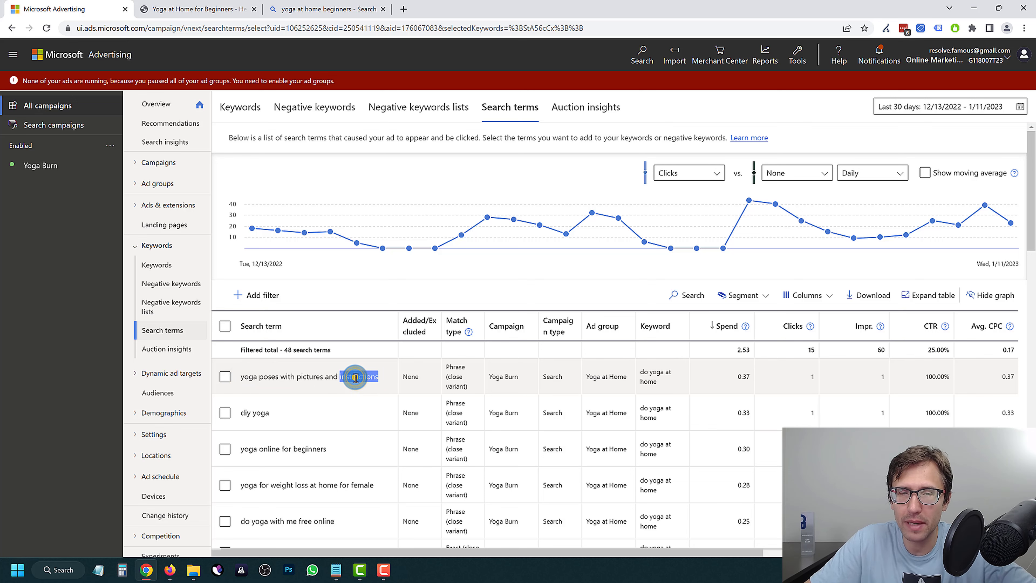
triple_click(355, 377)
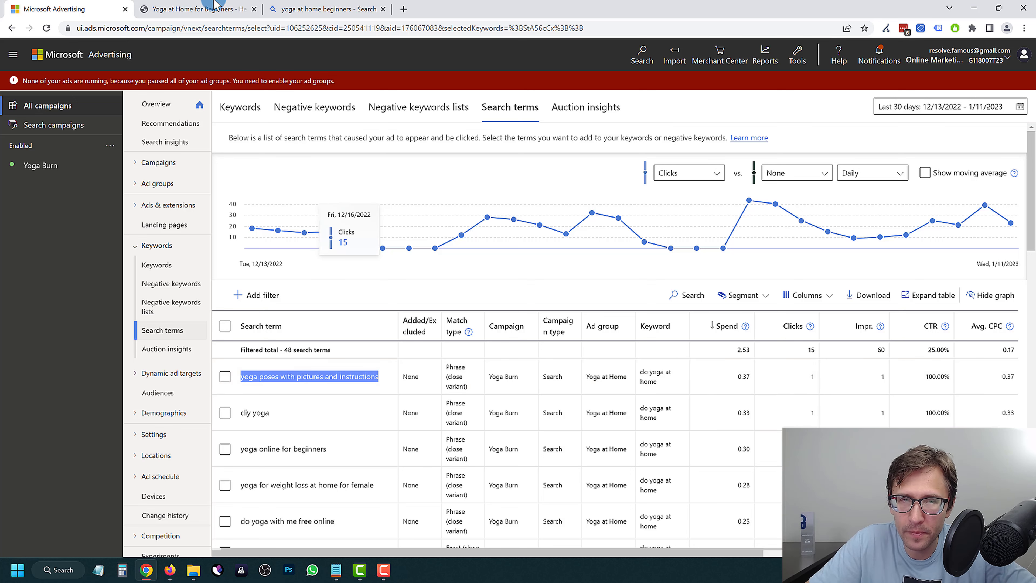
- Review the landing page's benefits, tutorial video and recommended products for relevance to the search term, and return to the report
key(ctrl+Tab)
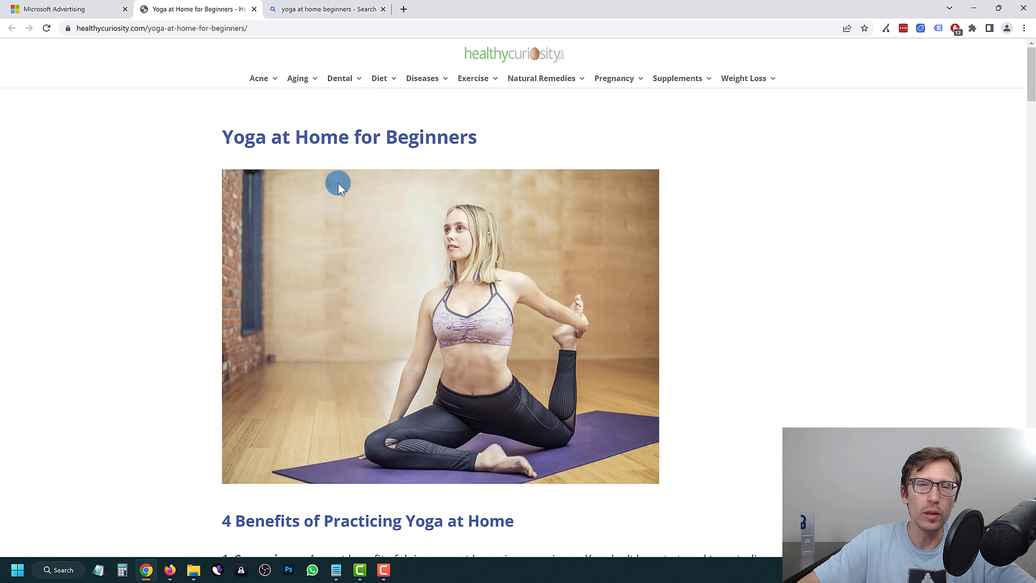
scroll(347, 196, down, 5)
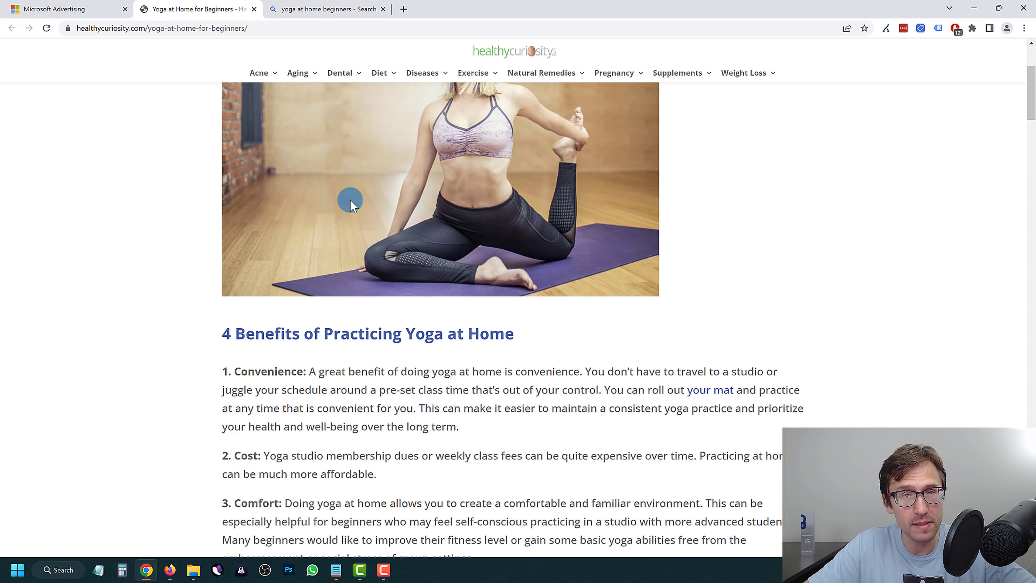
scroll(331, 200, up, 5)
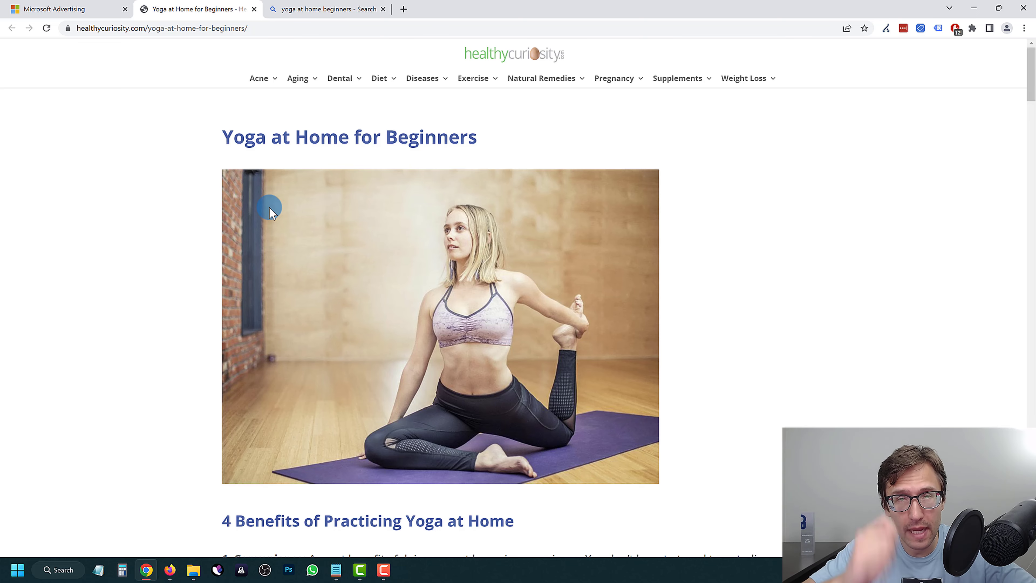
scroll(342, 286, down, 15)
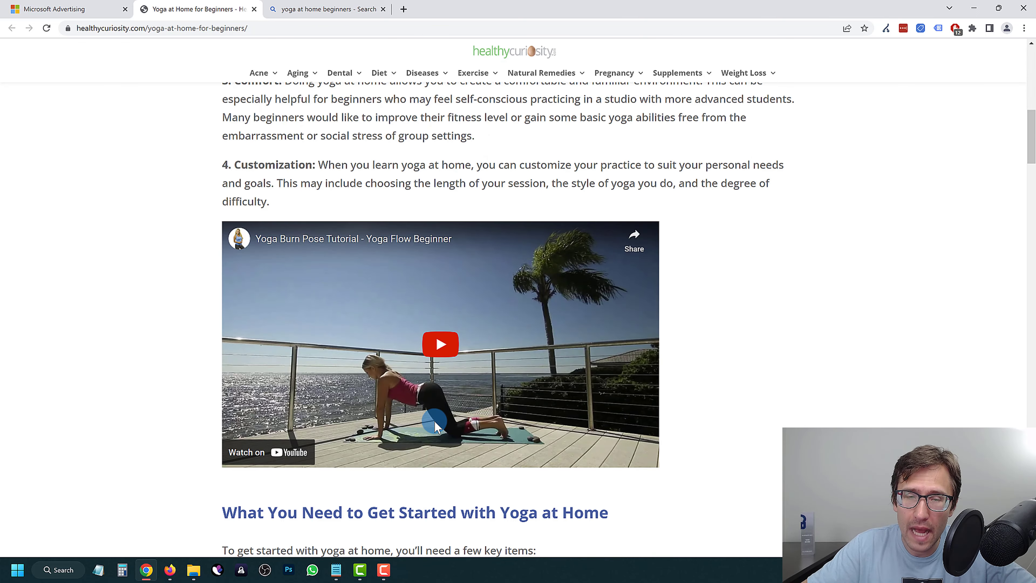
scroll(347, 429, down, 6)
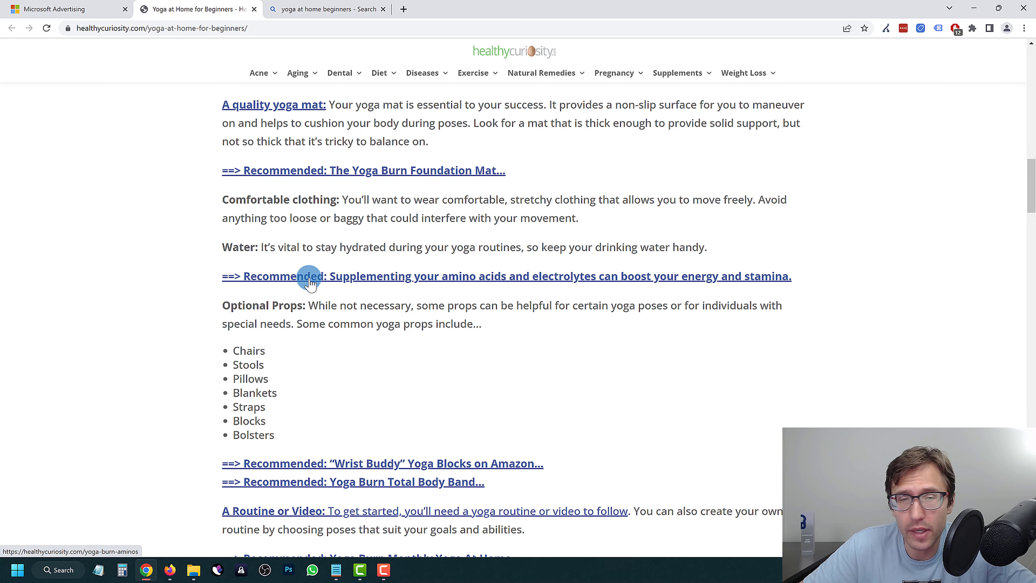
scroll(306, 277, up, 20)
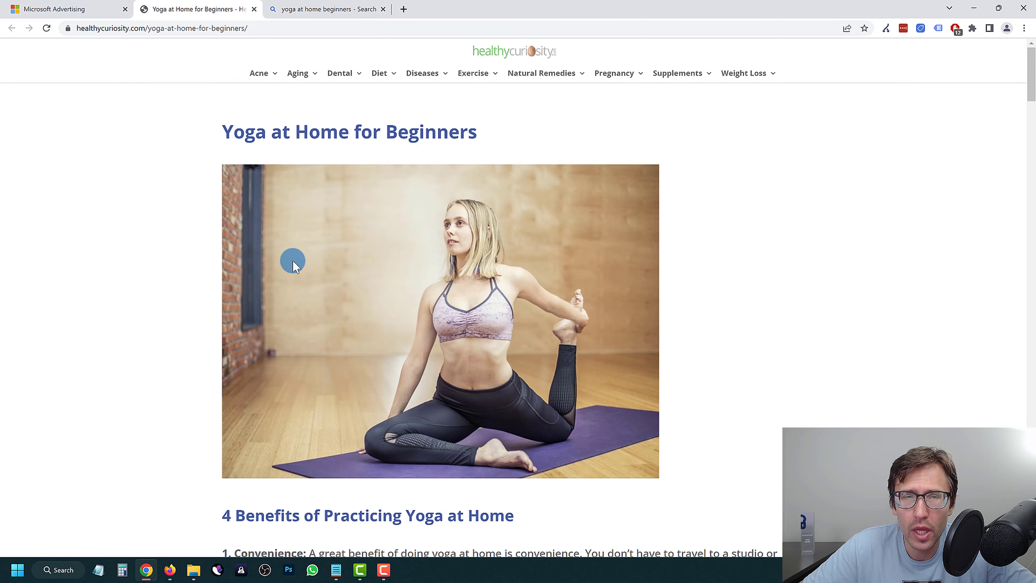
click(109, 4)
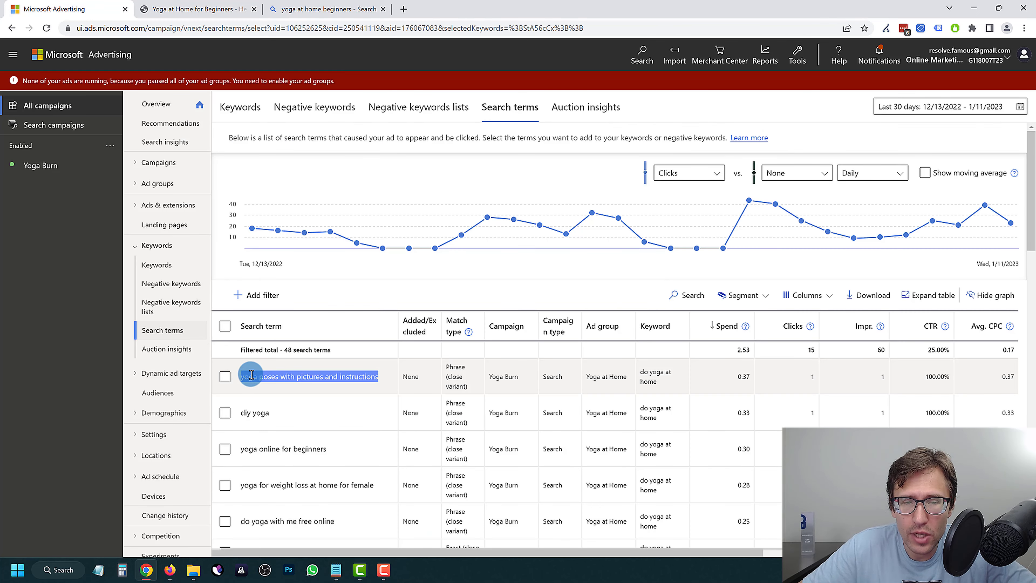
- Highlight "yoga poses with pictures and instructions" again and compare it with the landing page's title and benefits section
click(242, 376)
drag(242, 376, 378, 378)
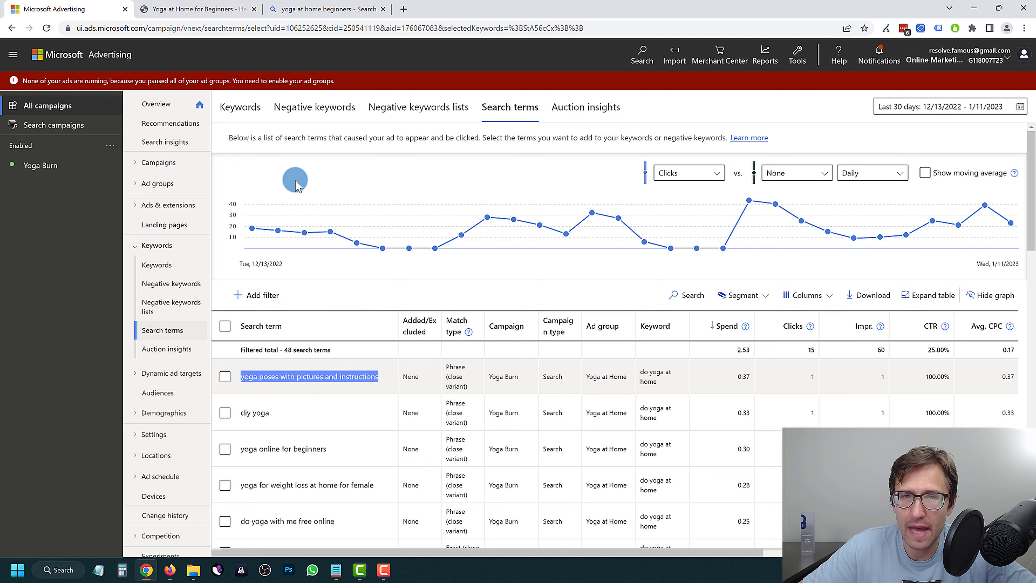
click(200, 4)
scroll(428, 259, down, 7)
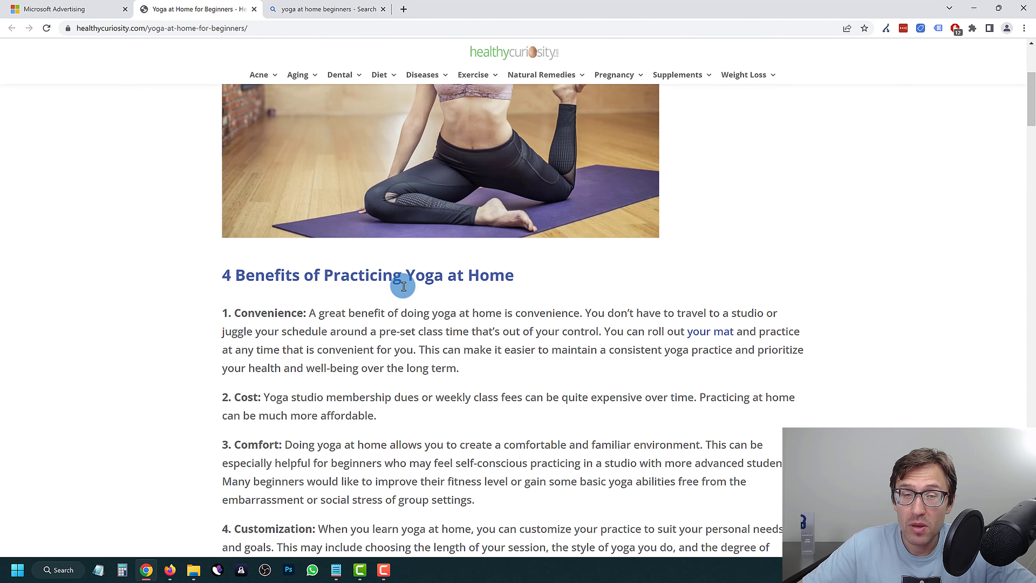
scroll(386, 286, down, 5)
scroll(384, 282, up, 10)
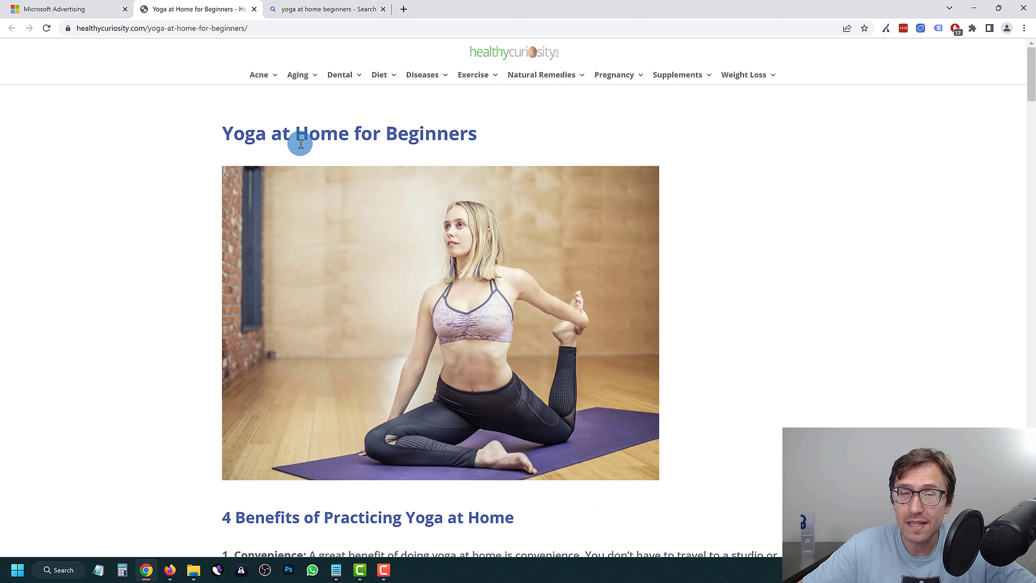
- Return to the search terms report and look over the terms matched to the "do yoga at home" keyword
click(92, 6)
scroll(306, 358, down, 4)
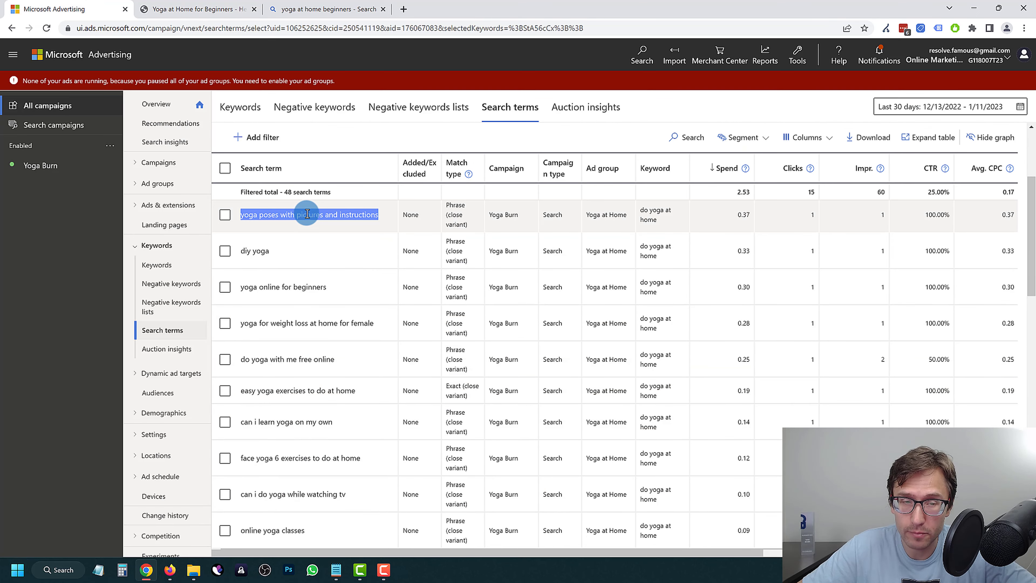
scroll(335, 301, up, 4)
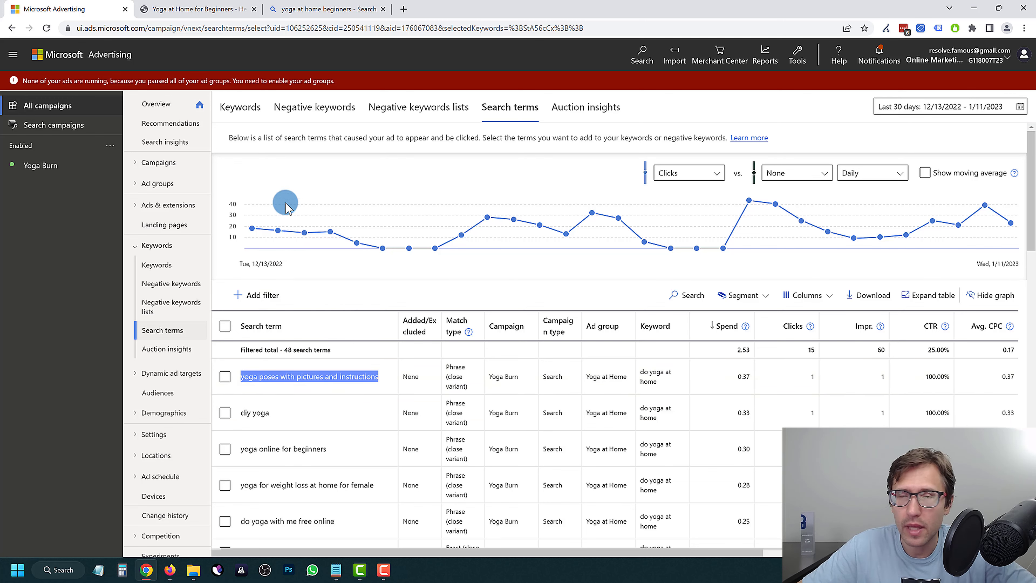
- Recheck the landing page's "4 Benefits of Practicing Yoga at Home" section and examine its "Yoga at Home for Beginners" title
click(203, 6)
scroll(261, 259, down, 6)
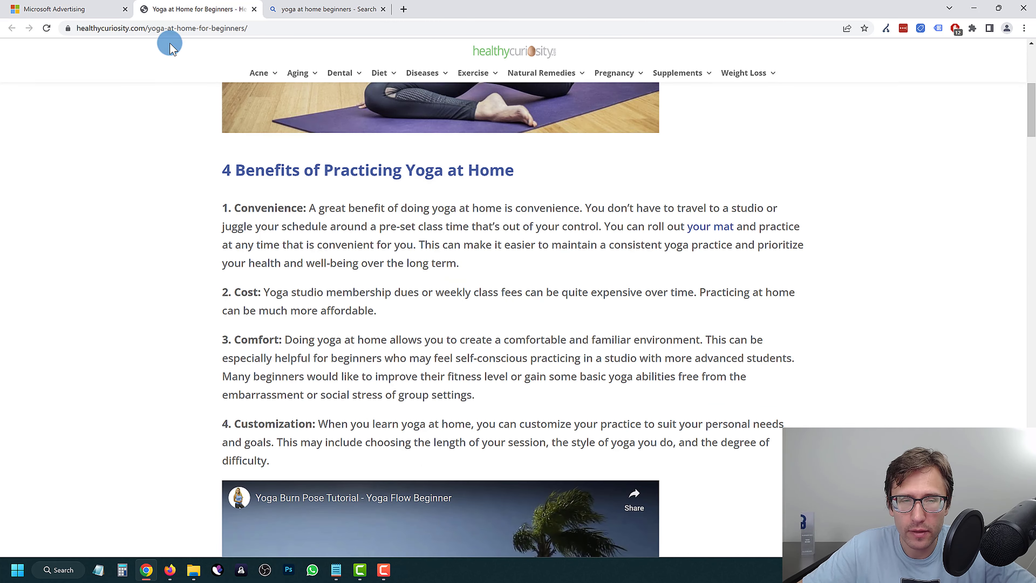
scroll(352, 280, up, 8)
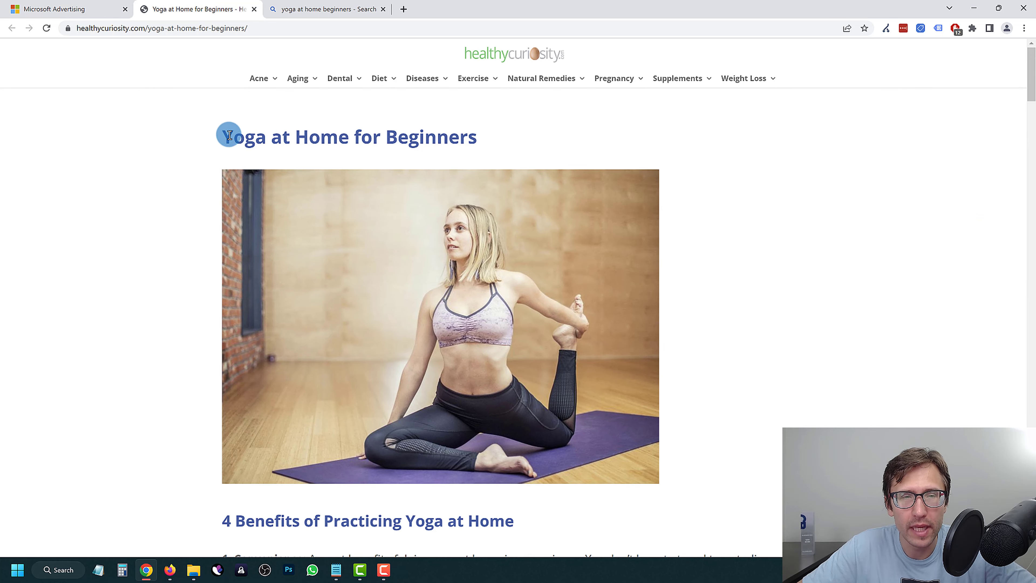
drag(229, 134, 341, 144)
click(338, 143)
- Go back to the search terms report and reread the term "yoga poses with pictures and instructions"
click(102, 9)
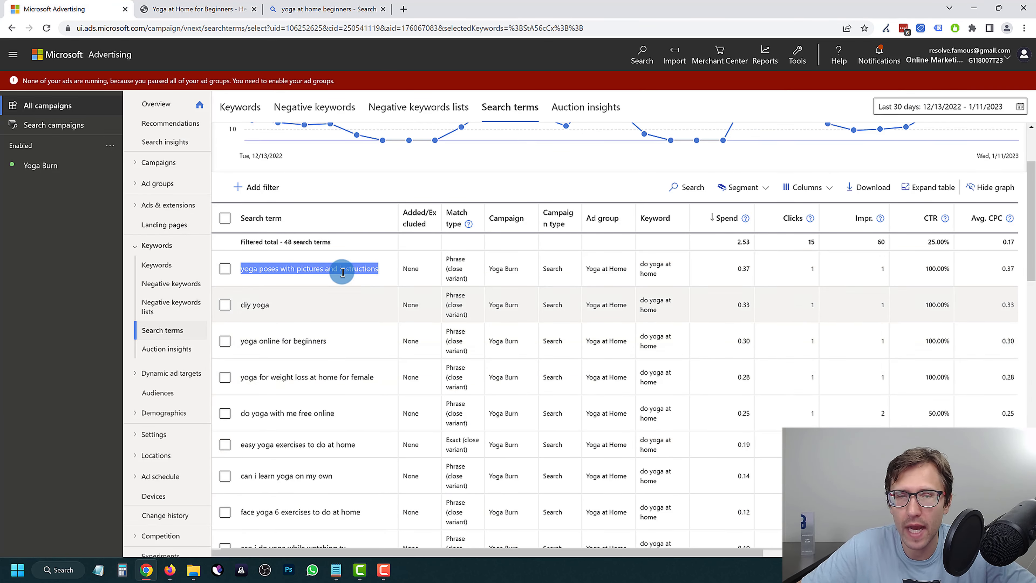
click(328, 272)
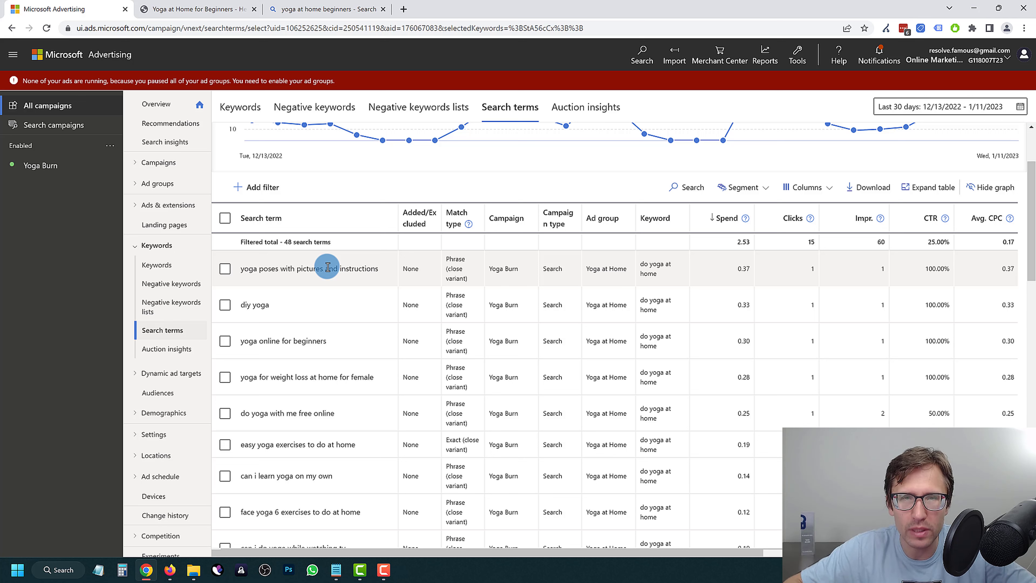
drag(241, 267, 336, 268)
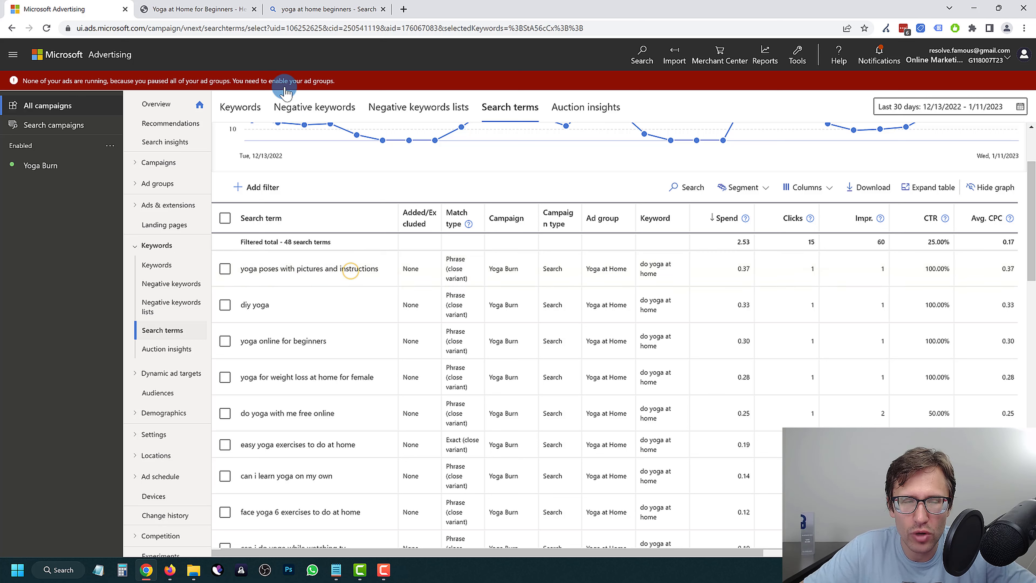
- Read through the whole landing page, from the benefits through yoga styles and pose modifications to the closing video, and head back up
click(200, 9)
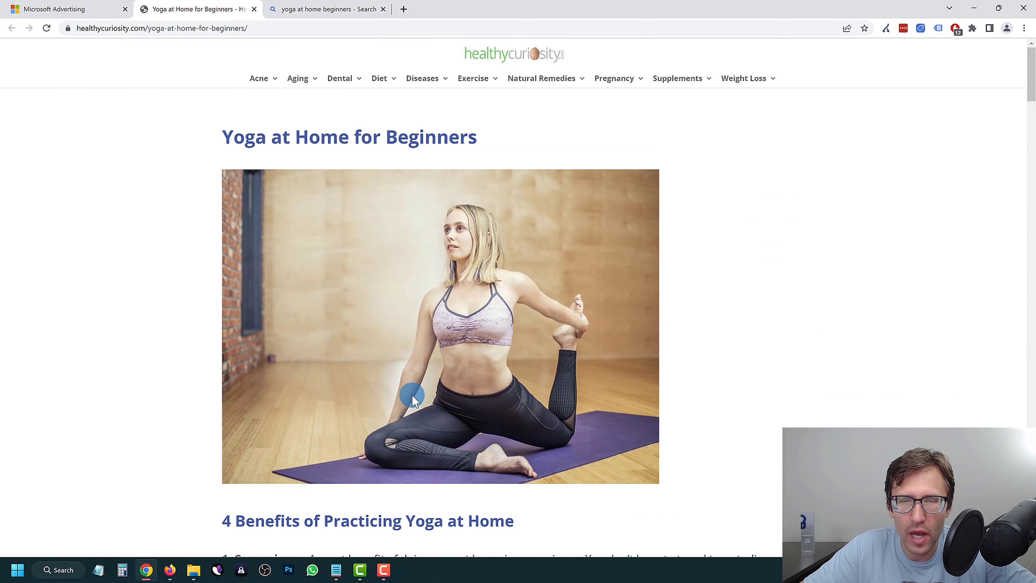
scroll(270, 330, down, 15)
scroll(274, 333, down, 20)
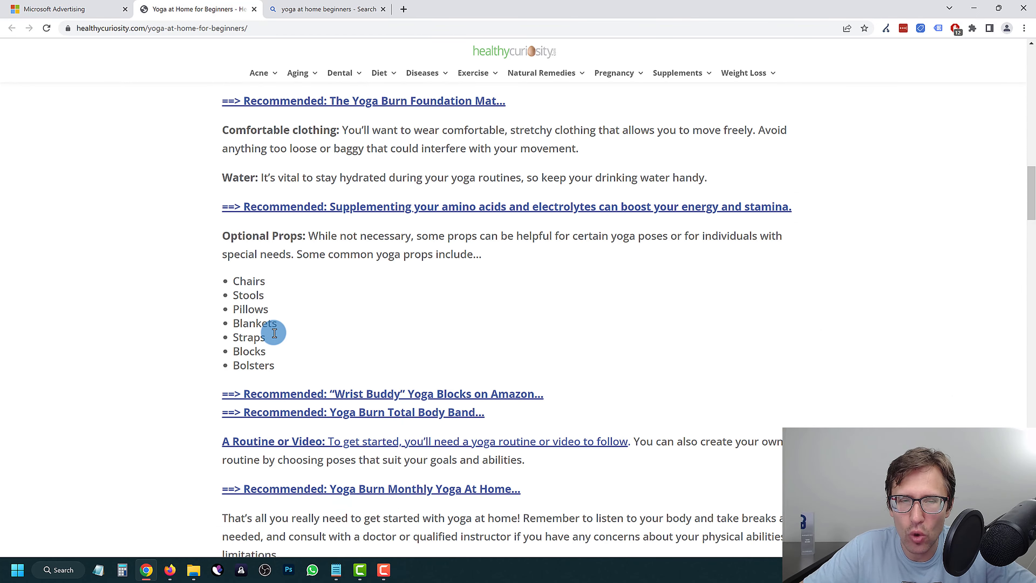
scroll(274, 333, down, 20)
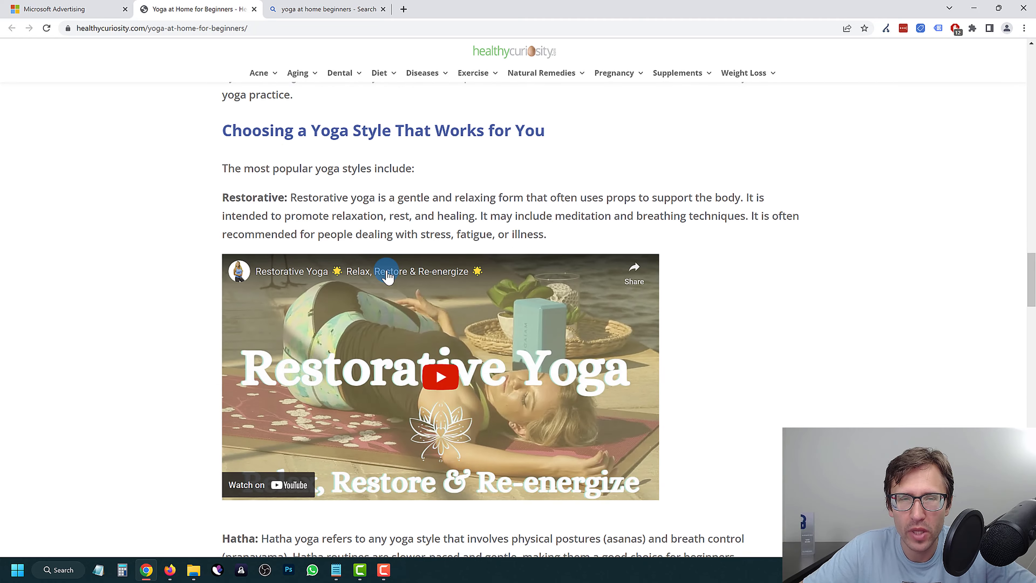
scroll(404, 363, down, 10)
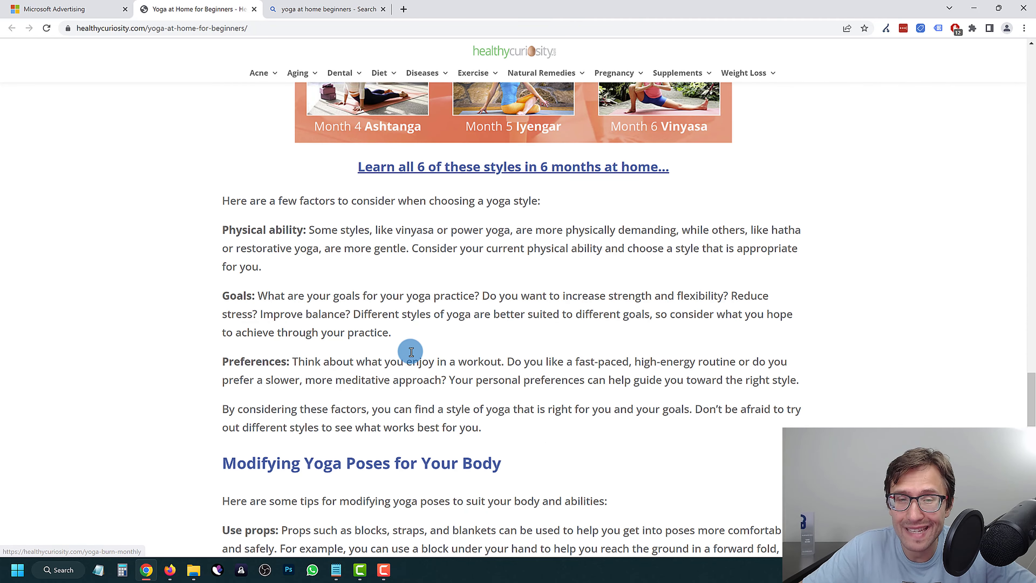
scroll(411, 327, down, 8)
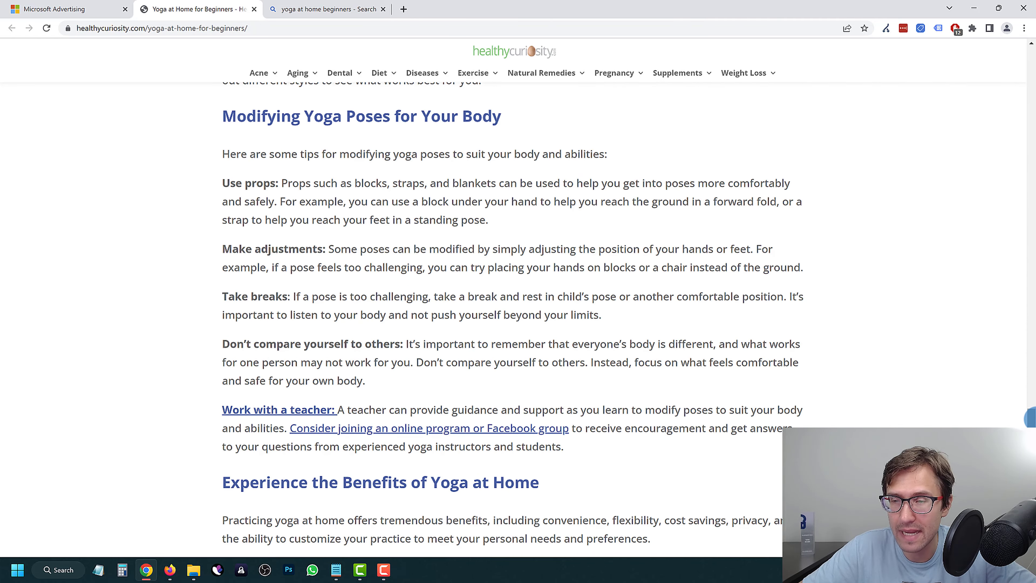
scroll(1030, 417, down, 9)
scroll(1024, 367, down, 4)
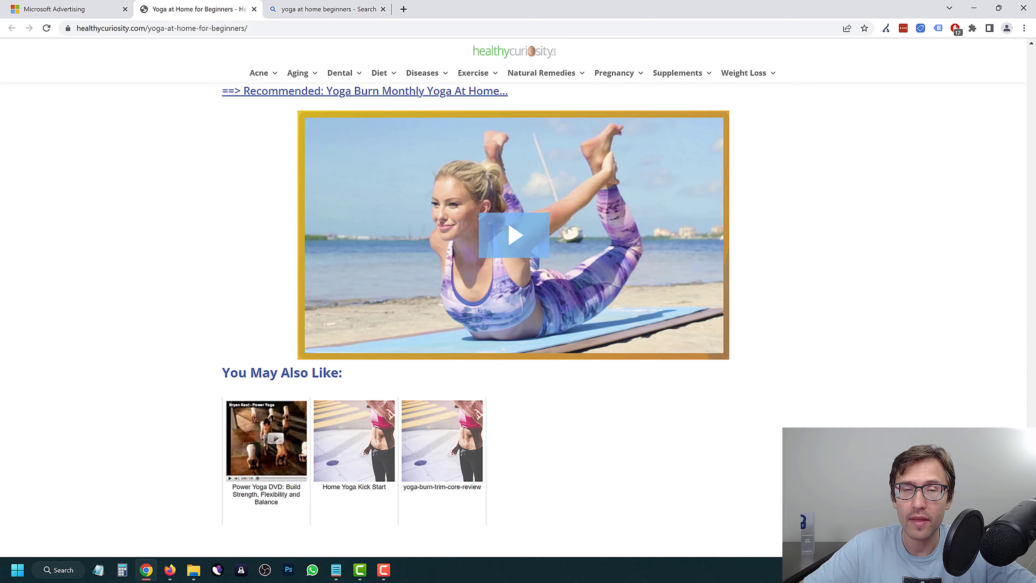
scroll(1020, 354, up, 20)
scroll(988, 139, up, 20)
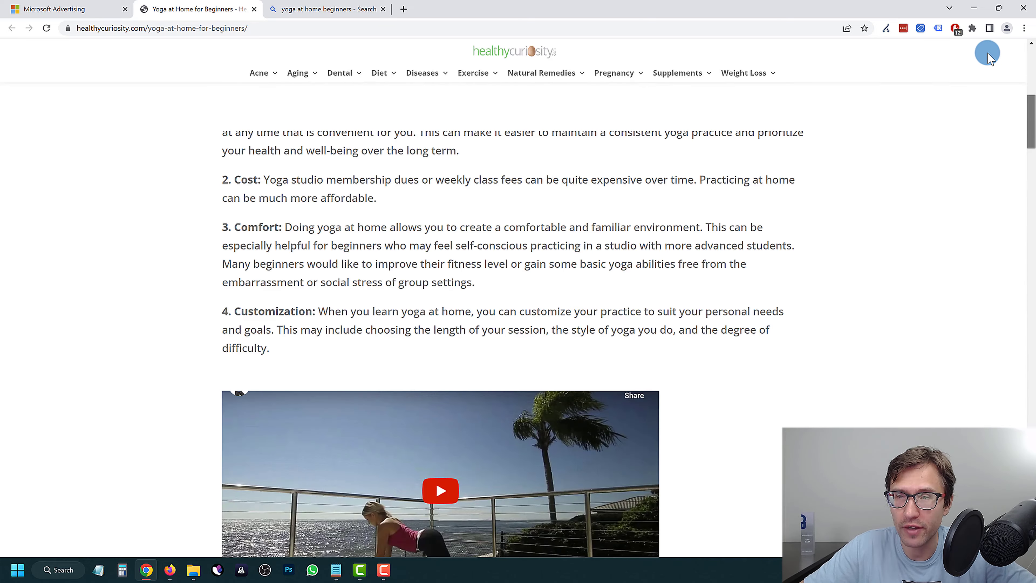
- Glance back at the search terms report, and examine the landing page's "What You Need to Get Started with Yoga at Home" section
click(49, 8)
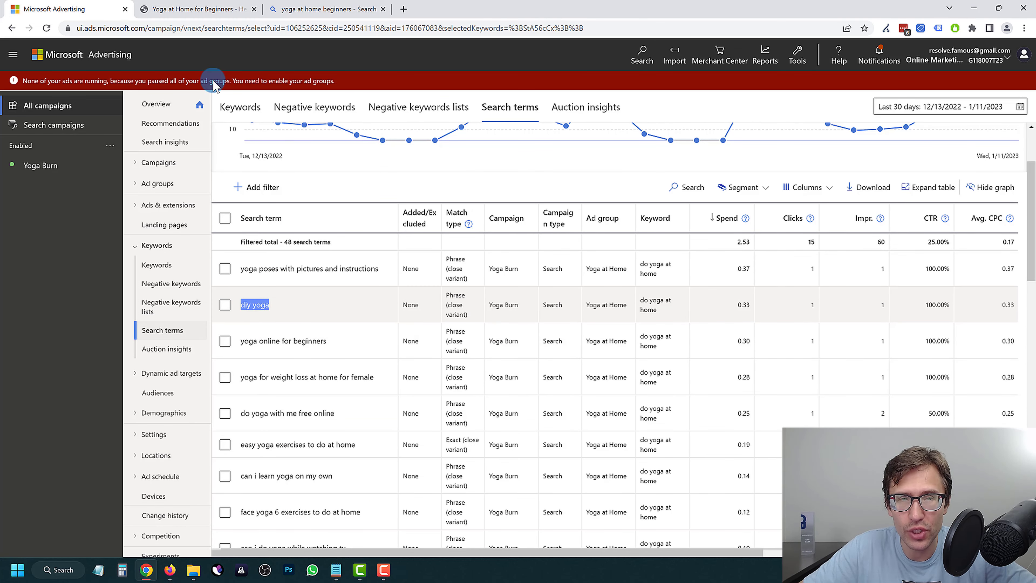
click(195, 9)
scroll(391, 333, down, 6)
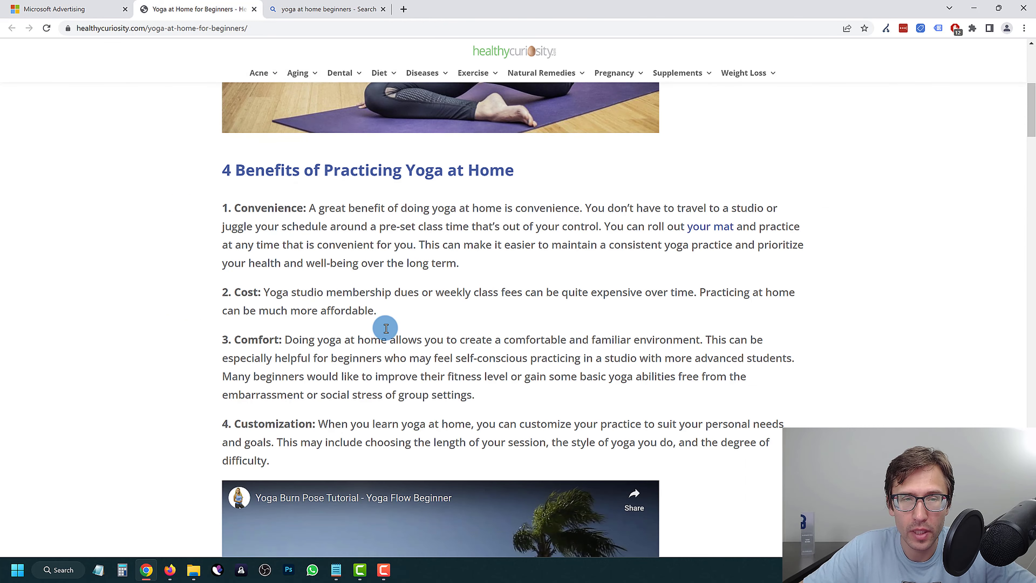
scroll(385, 328, down, 10)
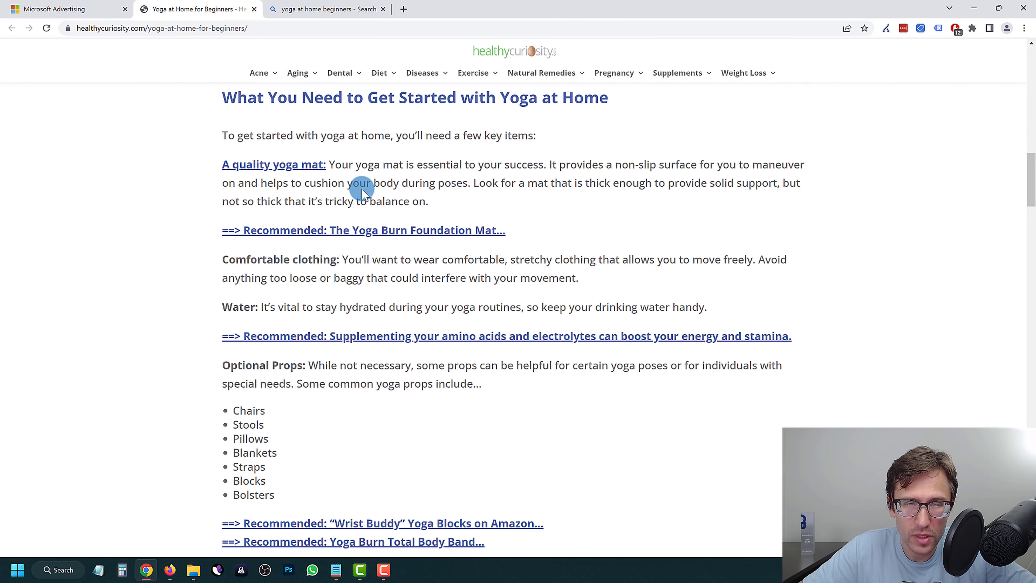
scroll(346, 184, up, 4)
drag(221, 253, 652, 255)
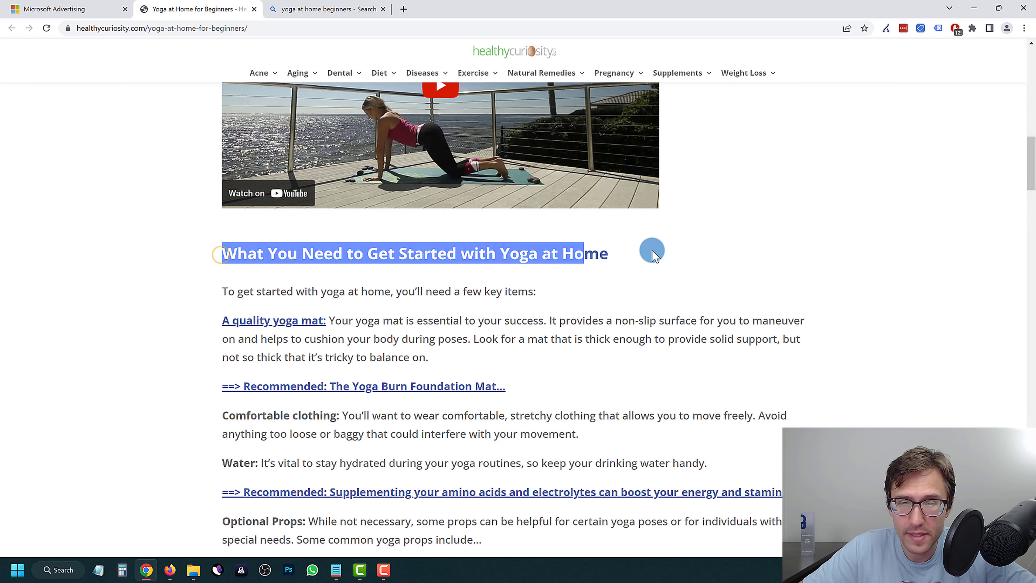
drag(224, 252, 613, 253)
scroll(317, 254, up, 5)
scroll(292, 326, down, 2)
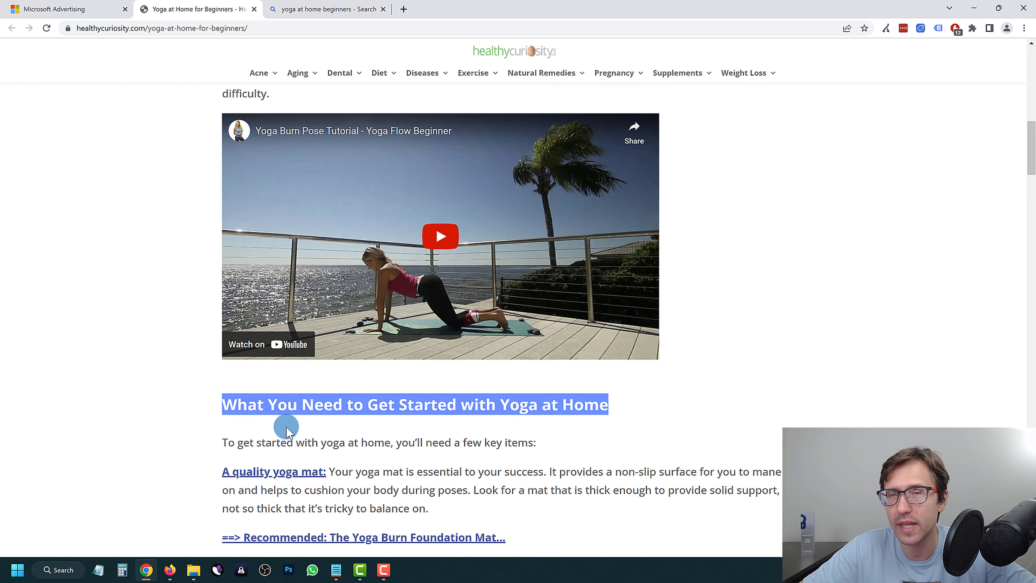
scroll(296, 398, down, 10)
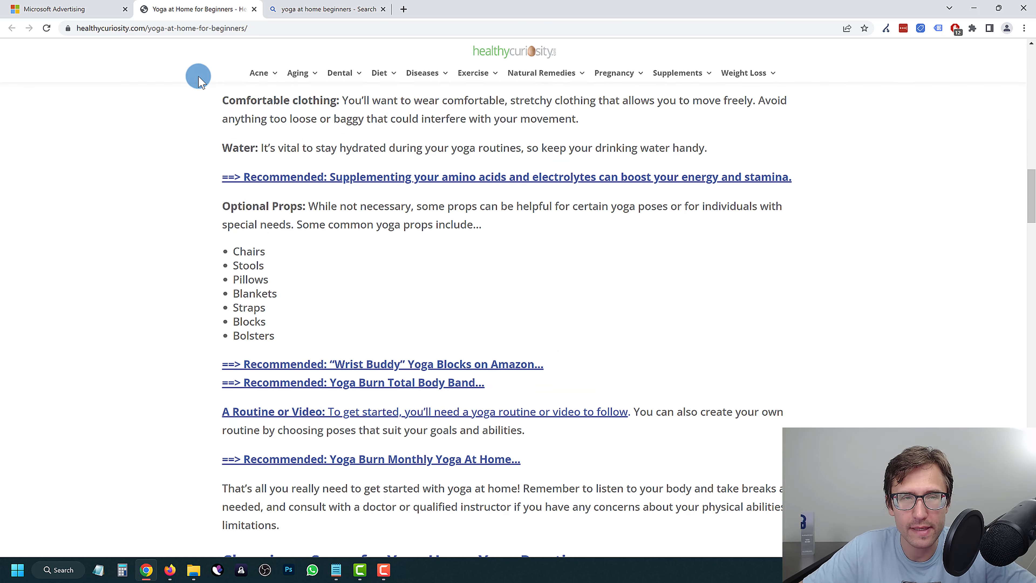
- Return to the search terms report, check the clicks for "diy yoga", and sort the terms by clicks in descending order
click(66, 9)
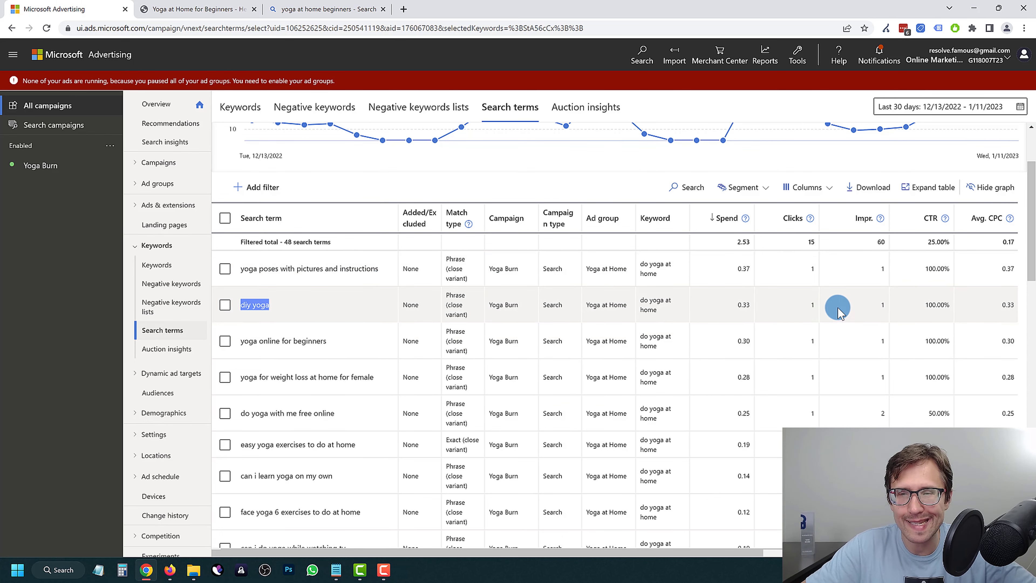
click(814, 305)
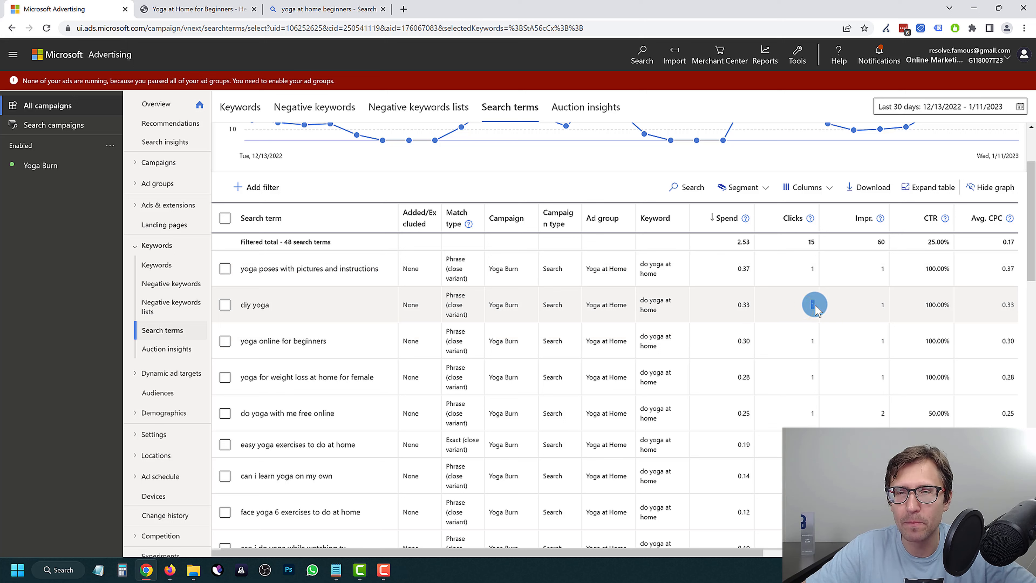
drag(815, 309, 804, 307)
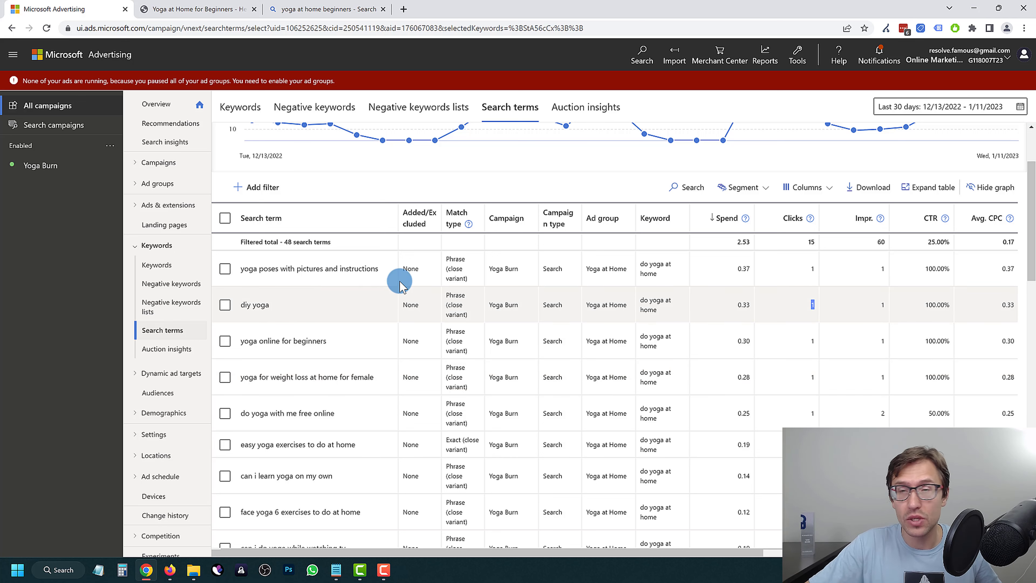
click(789, 221)
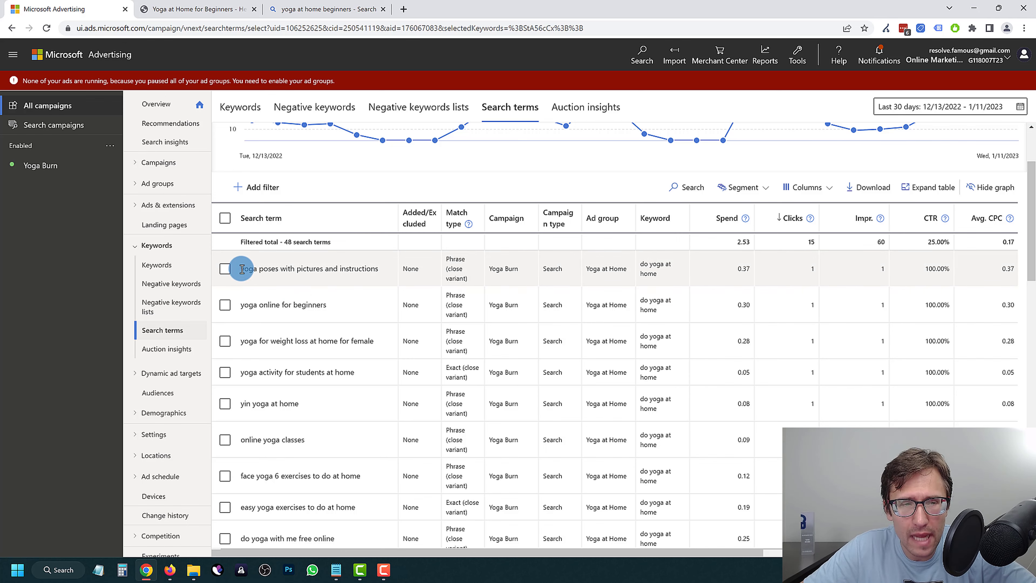
- Compare the search term "yoga poses with pictures and instructions" with the landing page, and return to the report
drag(242, 269, 379, 269)
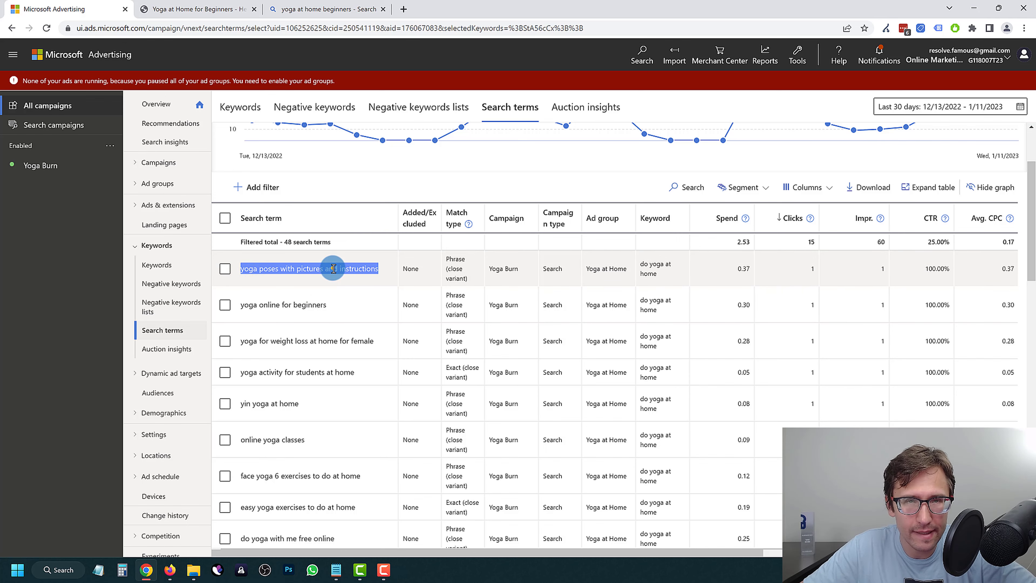
click(195, 8)
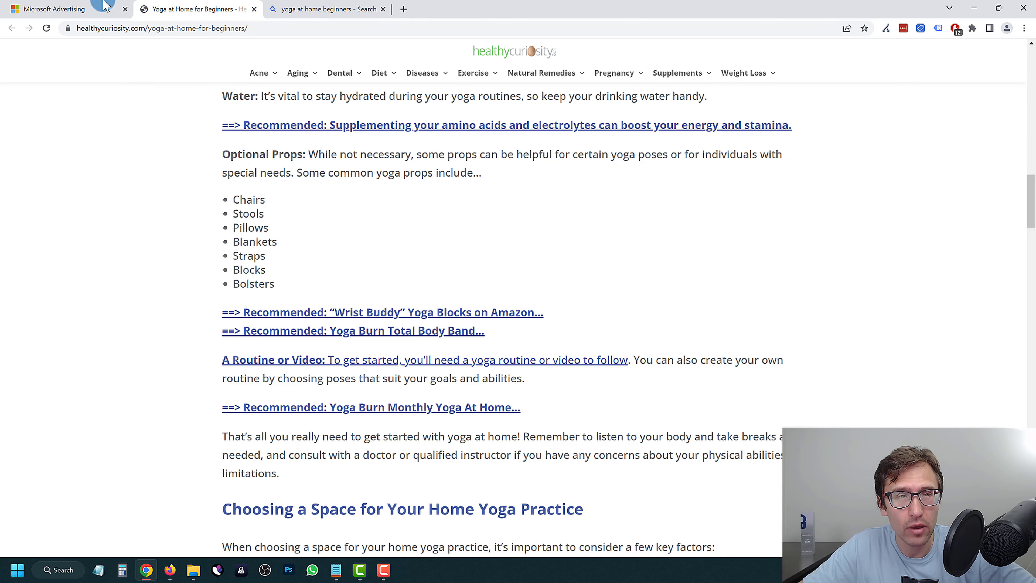
click(75, 6)
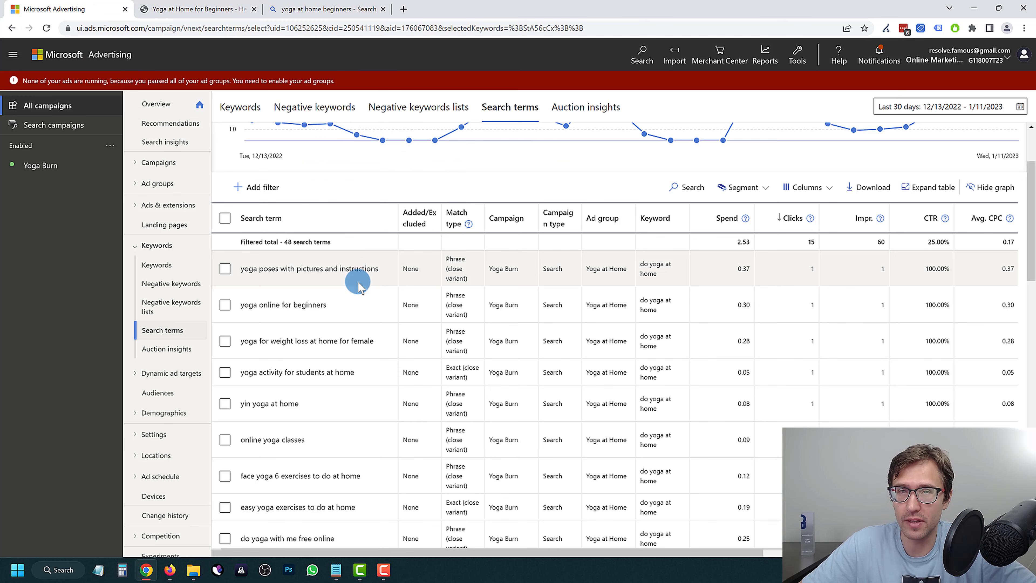
- Compare the search term "yoga online for beginners" with the landing page's title and opening image, and return to the report
click(345, 300)
drag(281, 304, 247, 316)
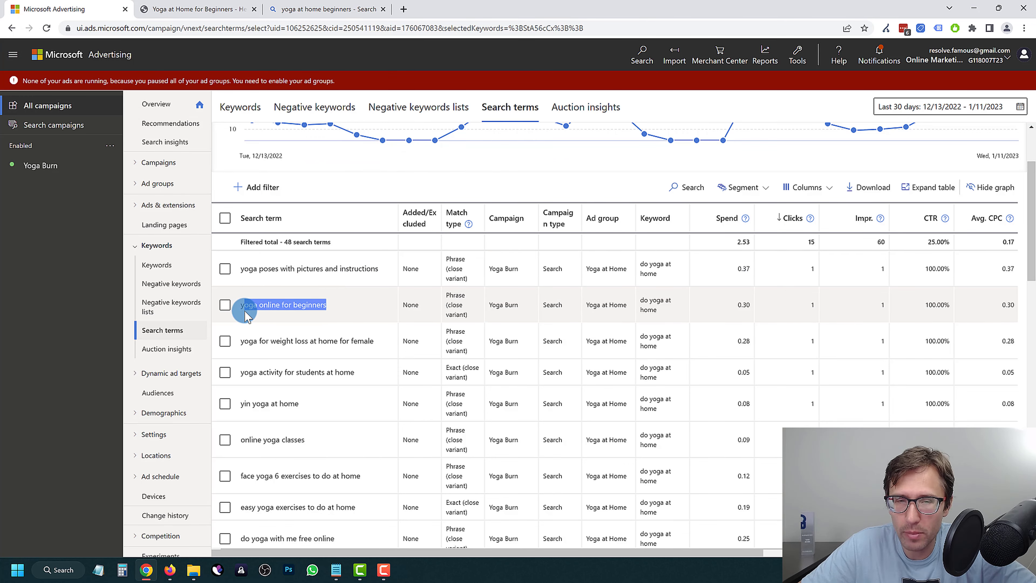
click(196, 9)
scroll(416, 351, up, 20)
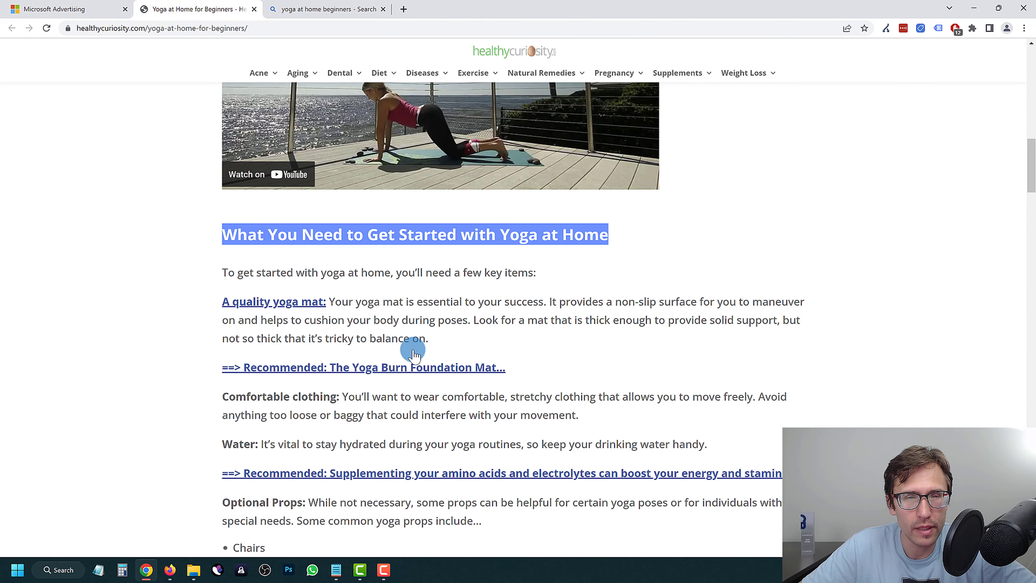
scroll(334, 365, up, 5)
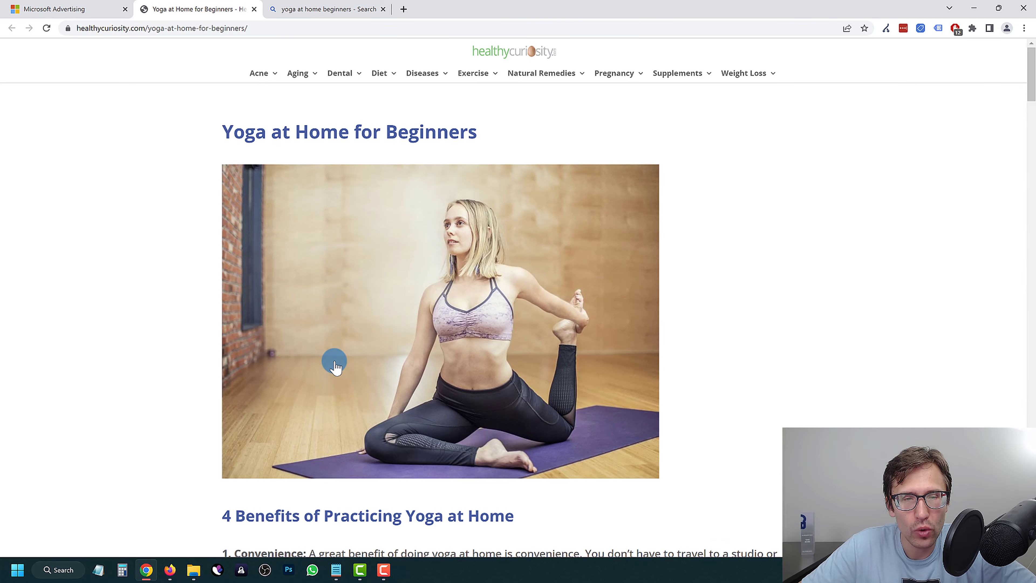
click(71, 6)
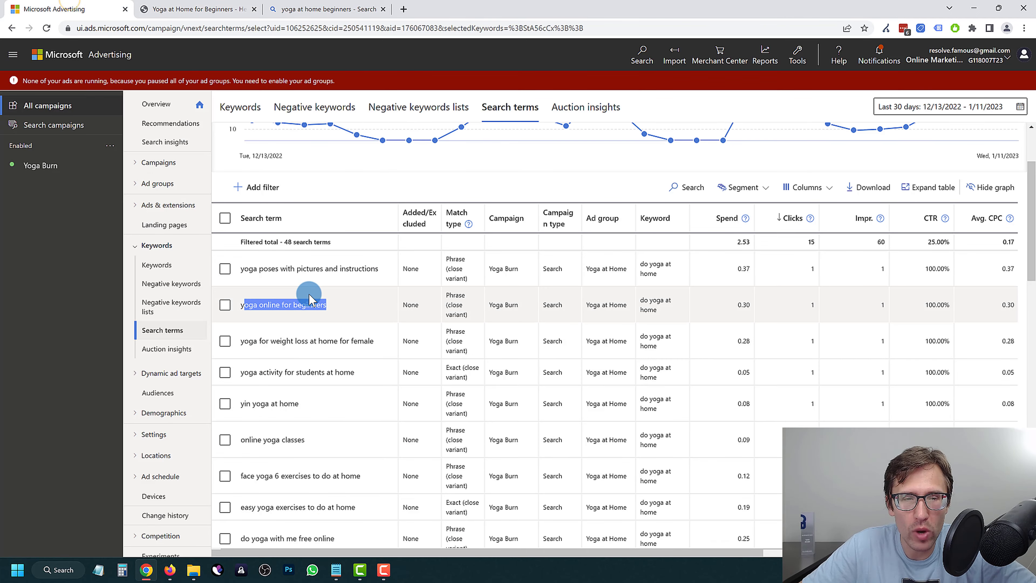
- Switch to the landing page and examine the headings "4 Benefits of Practicing Yoga at Home" and "What You Need to Get Started with Yoga at Home"
click(191, 9)
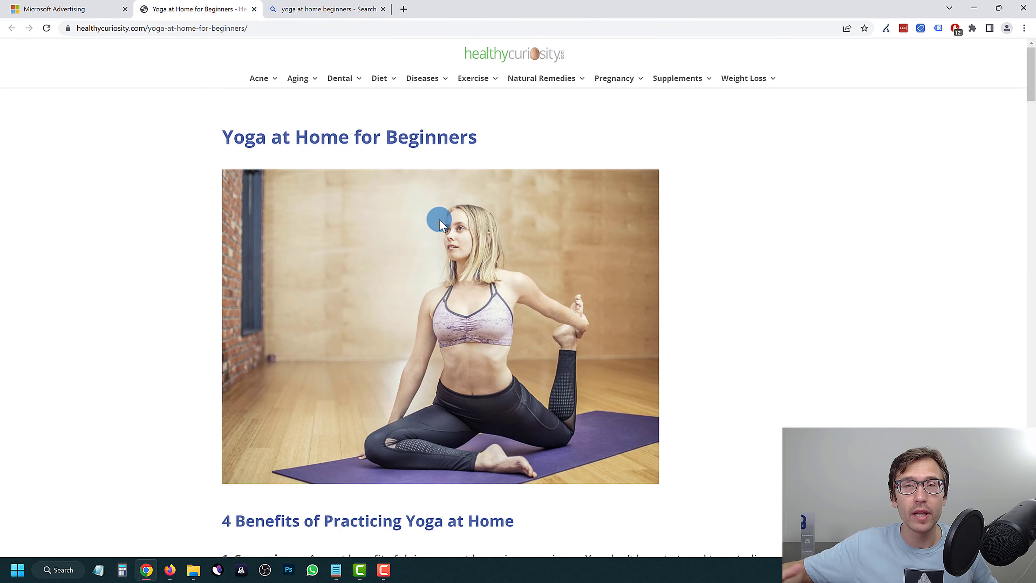
scroll(356, 312, down, 6)
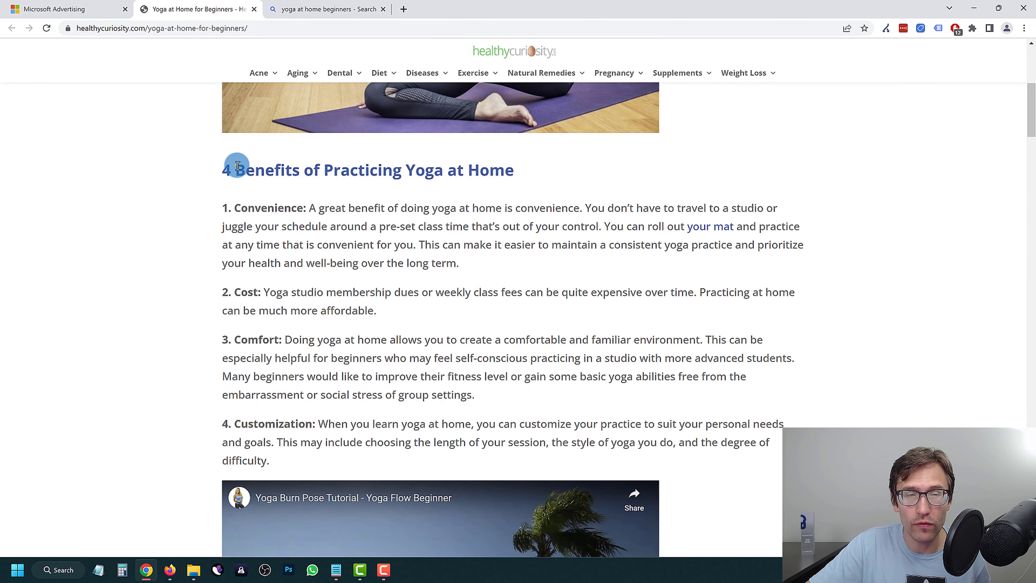
drag(237, 166, 514, 169)
click(435, 169)
scroll(439, 170, down, 8)
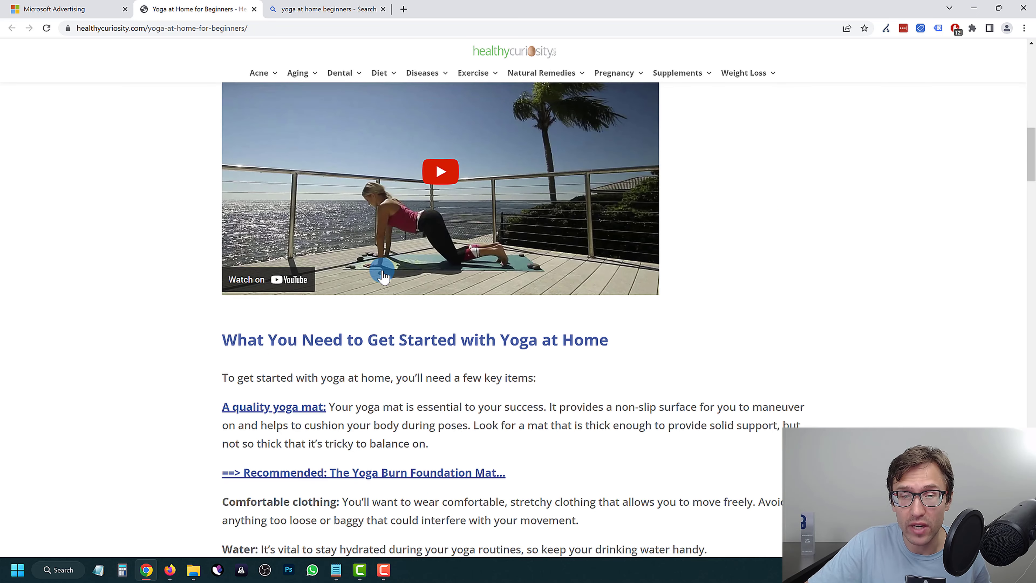
scroll(330, 236, down, 2)
drag(232, 229, 593, 230)
click(536, 233)
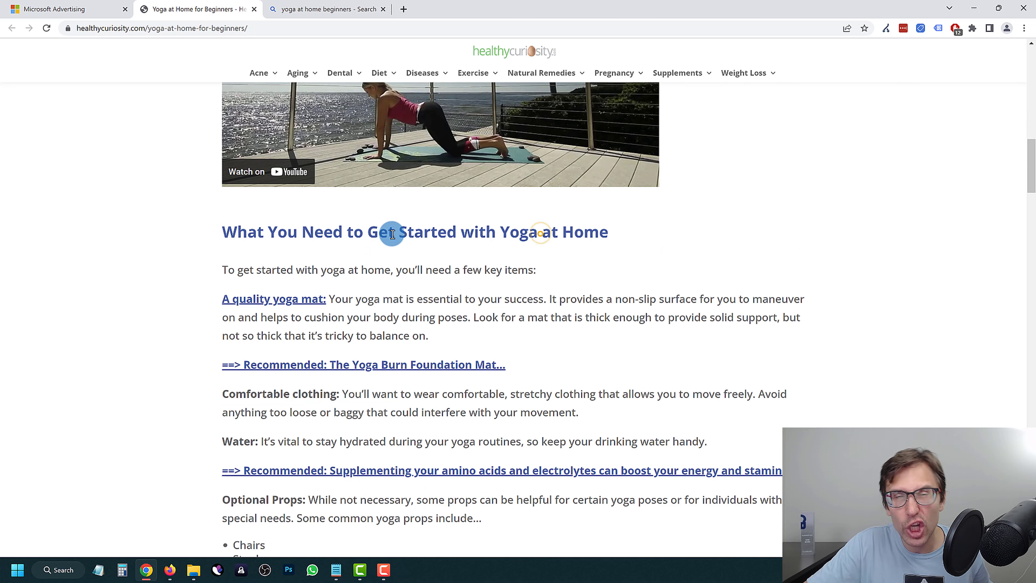
drag(392, 234, 222, 232)
- Examine the landing page's "Choosing a Space for Your Home Yoga Practice" heading and the content below it
scroll(404, 253, down, 10)
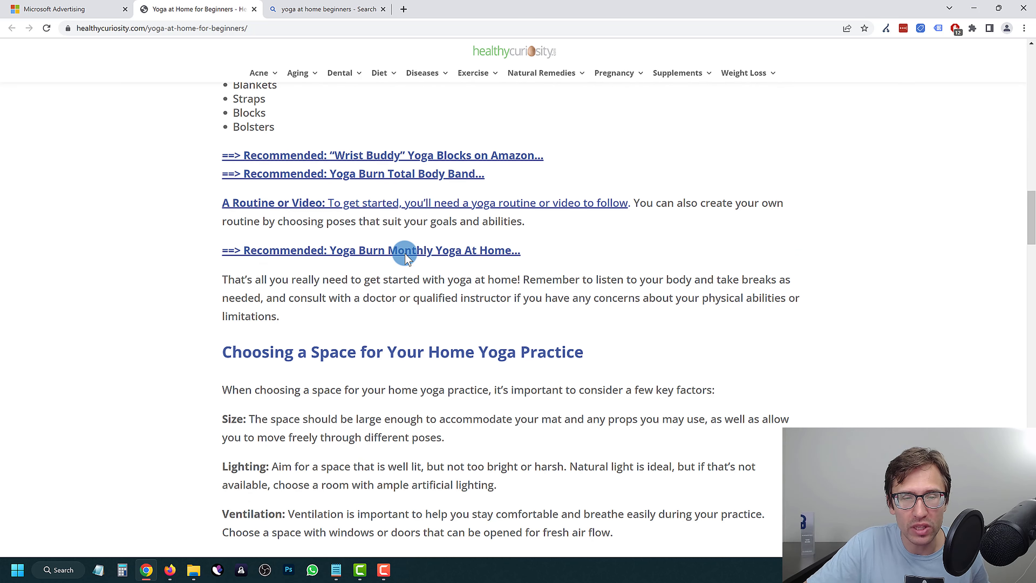
scroll(405, 257, down, 2)
drag(232, 250, 537, 249)
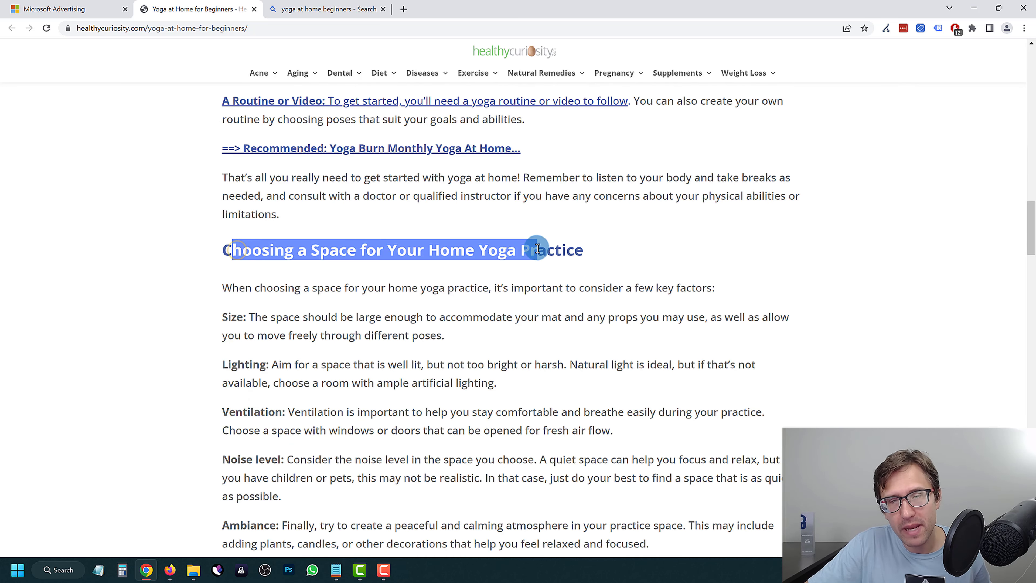
click(472, 273)
scroll(472, 273, down, 8)
- Review the report's remaining search terms, including "yoga activity for students at home" and "face yoga 6 exercises to do at home"
click(53, 8)
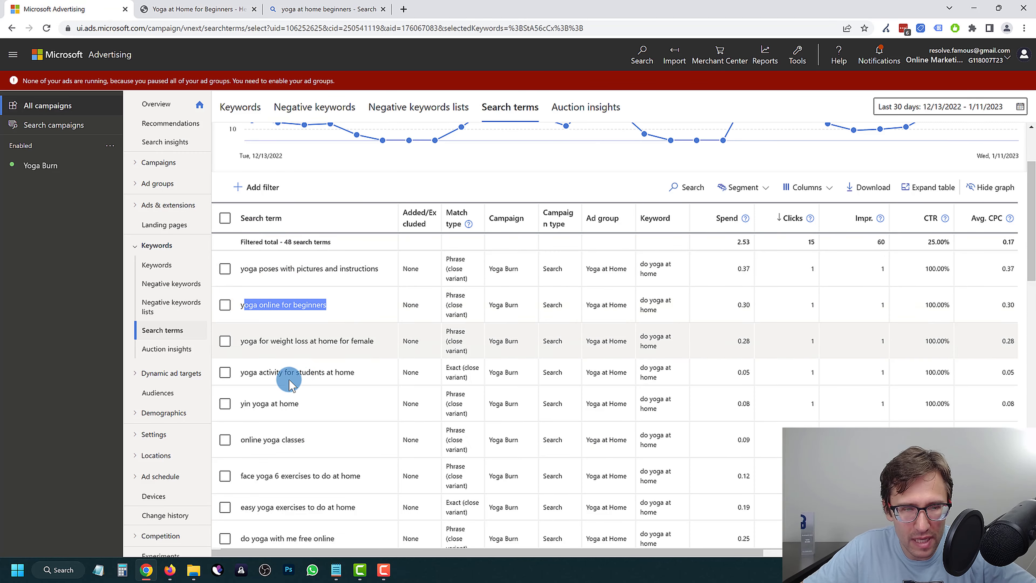
click(243, 374)
drag(292, 373, 340, 369)
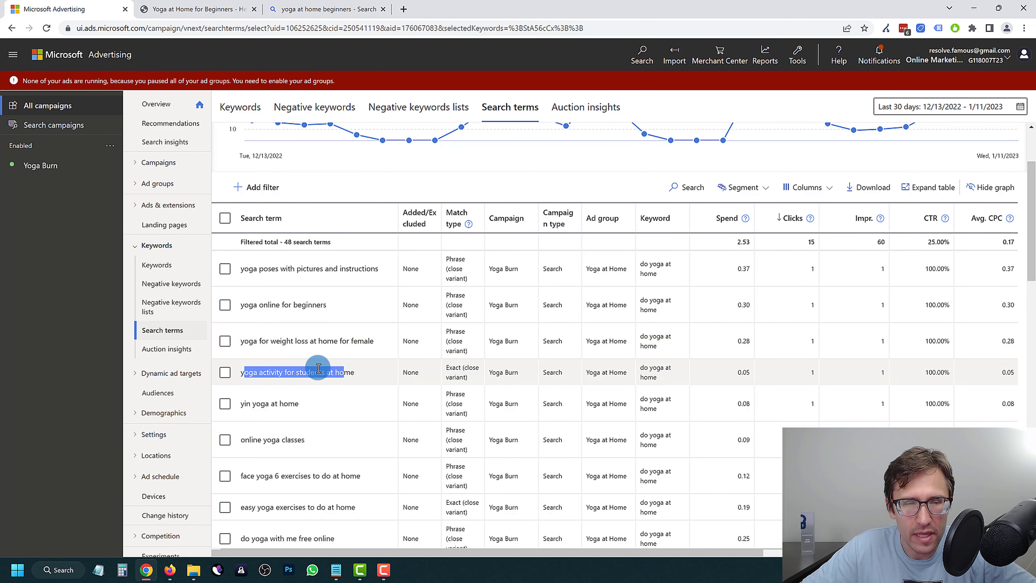
scroll(328, 370, down, 2)
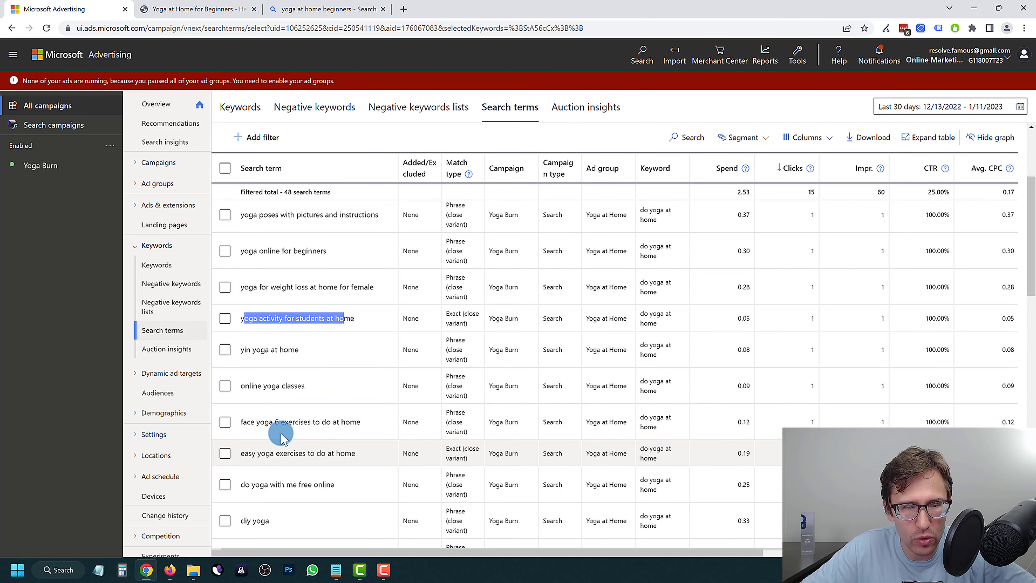
drag(247, 424, 350, 423)
scroll(590, 389, down, 4)
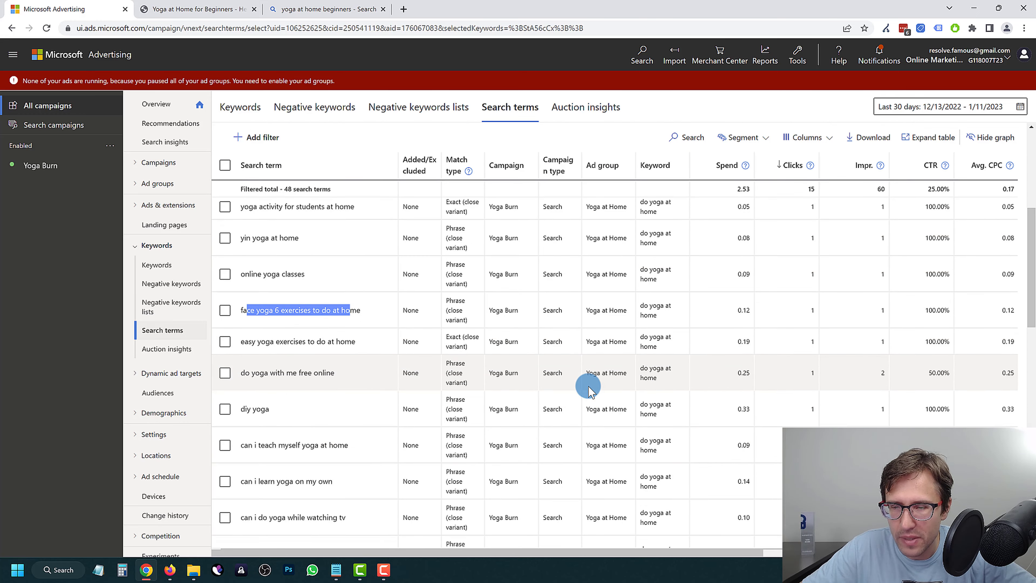
scroll(558, 448, up, 6)
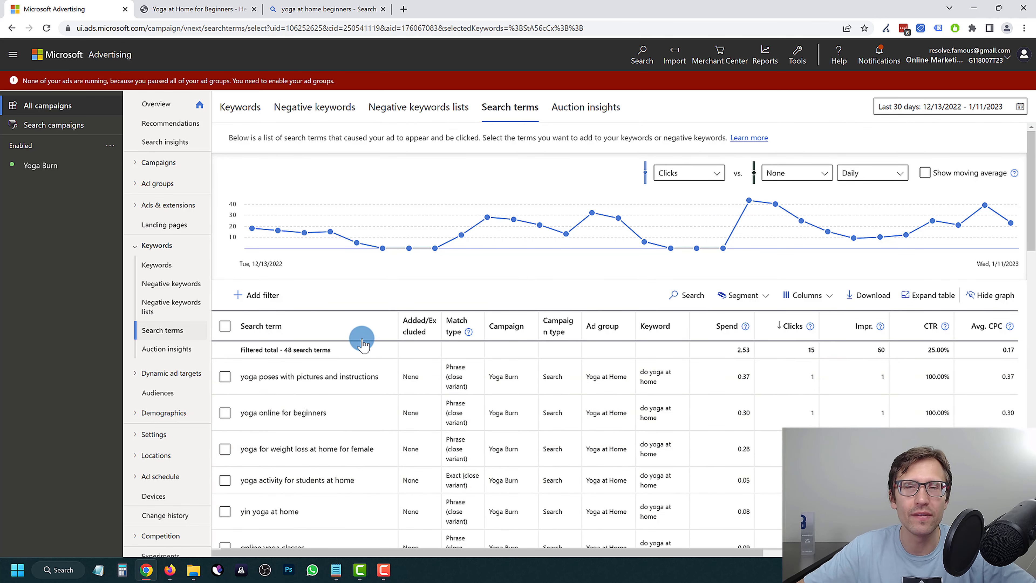
- Go back to the keywords list and open the search terms report for the "home yoga workouts" keyword
click(237, 111)
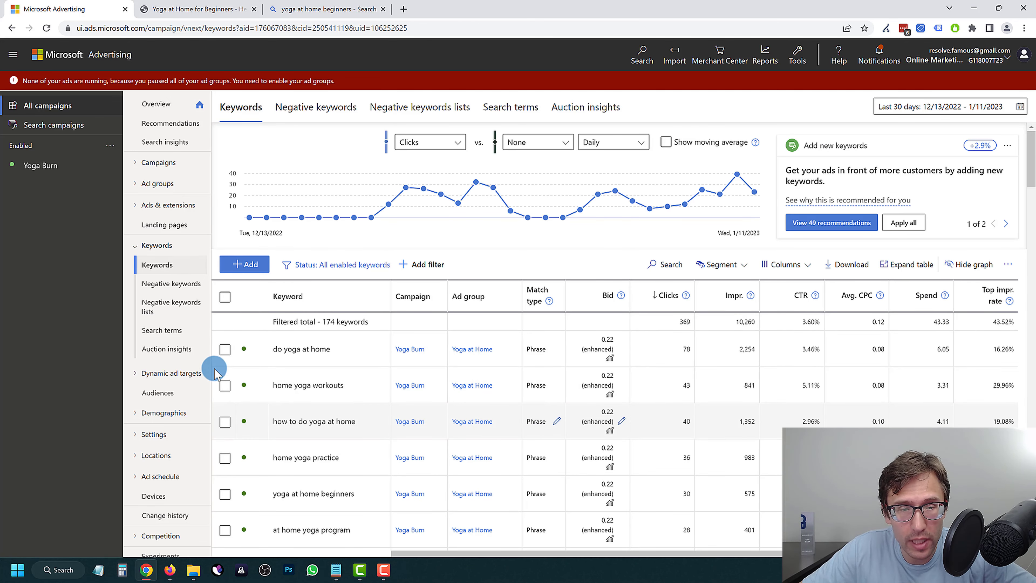
click(224, 385)
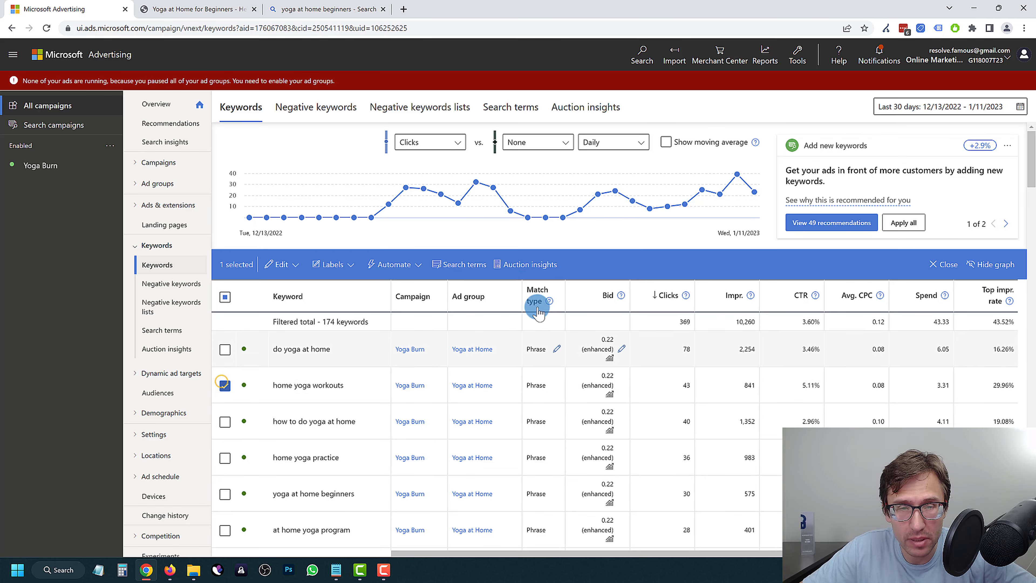
click(458, 265)
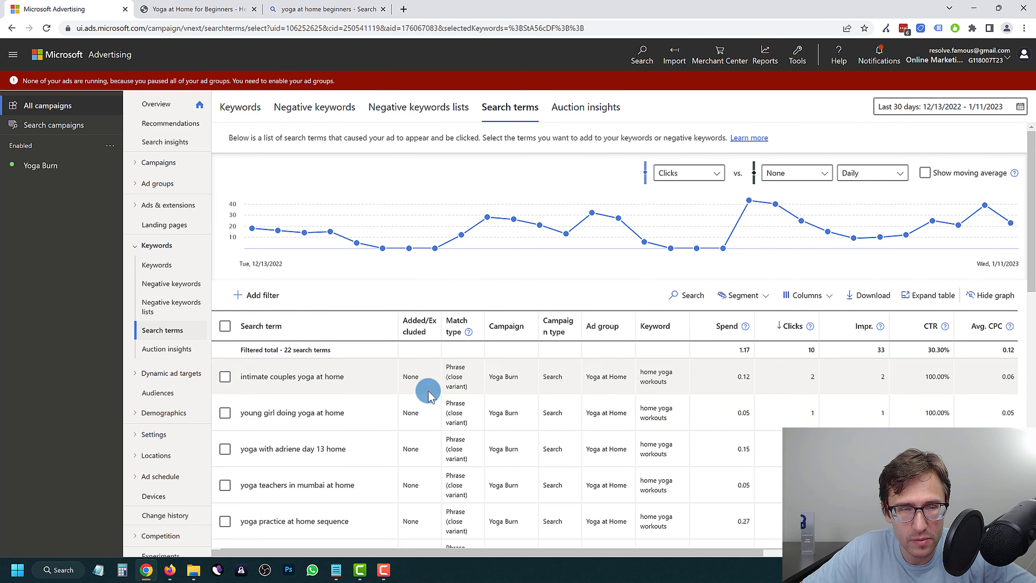
- Check the clicks and spend for the search term "intimate couples yoga at home"
drag(346, 376, 248, 380)
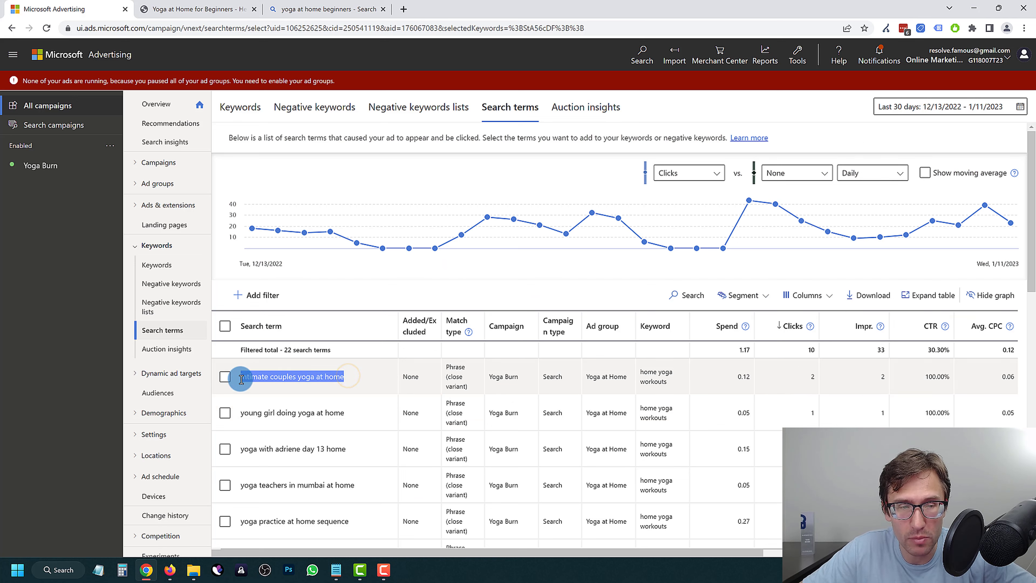
click(277, 380)
click(817, 377)
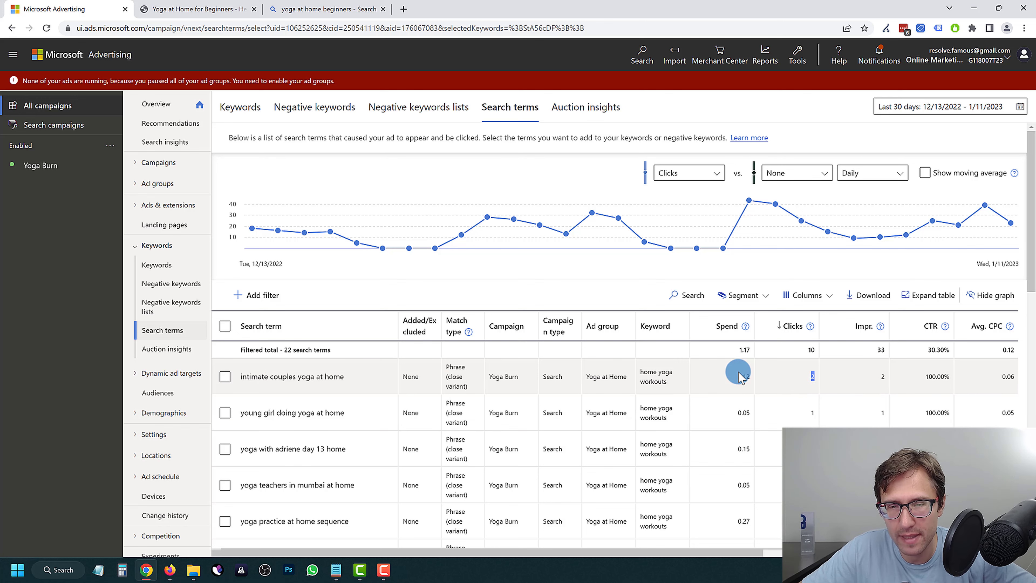
- Compare "intimate couples yoga at home" with the landing page's yoga style sections and return to the search terms report
click(197, 8)
scroll(441, 340, down, 13)
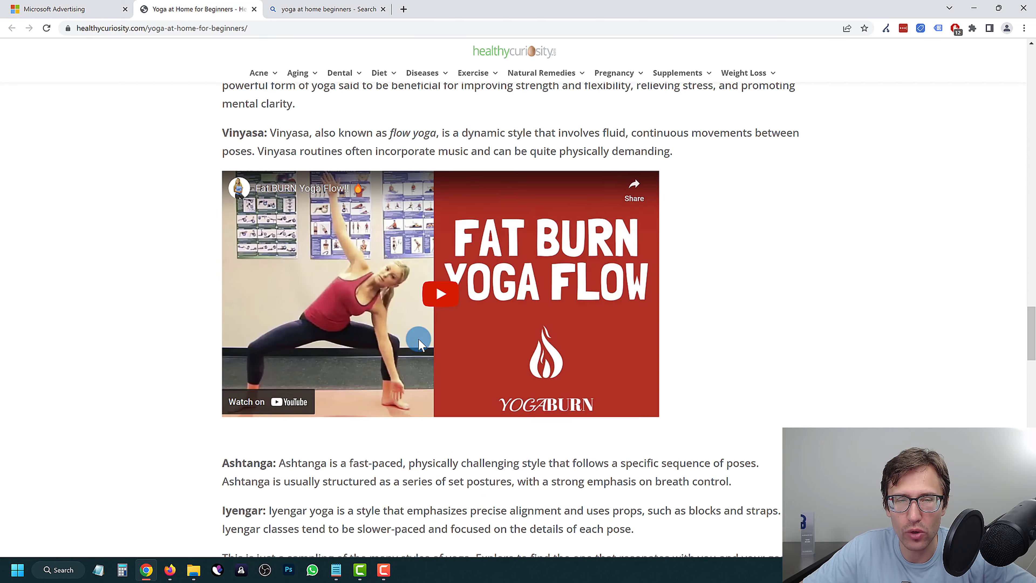
scroll(418, 345, down, 10)
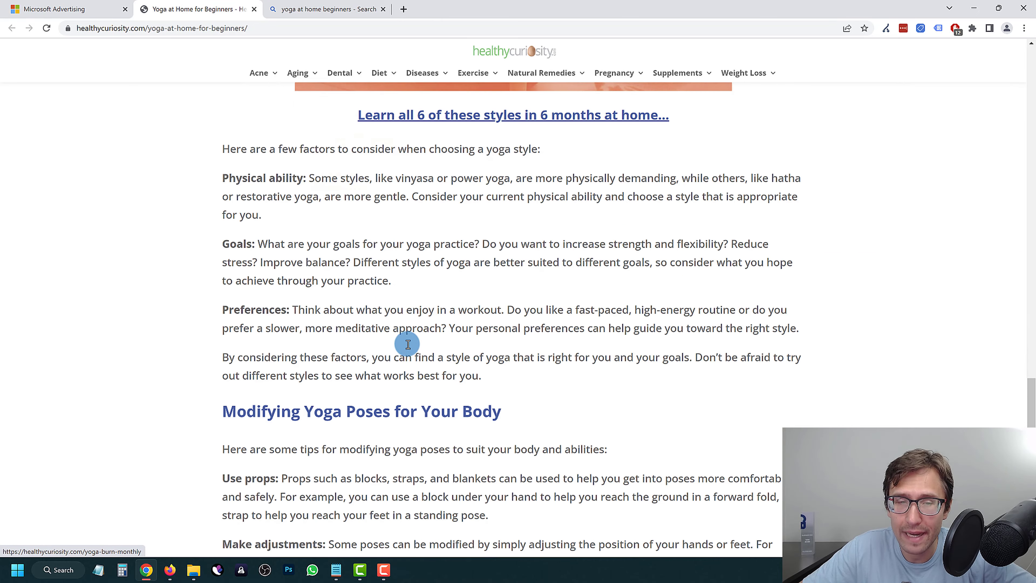
scroll(365, 340, up, 9)
scroll(162, 118, up, 8)
click(58, 9)
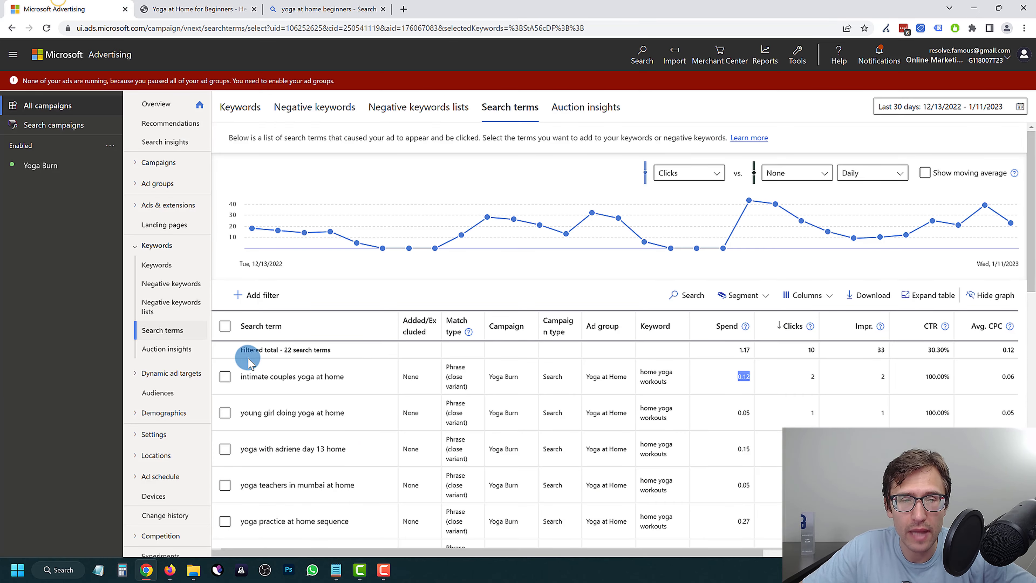
click(229, 378)
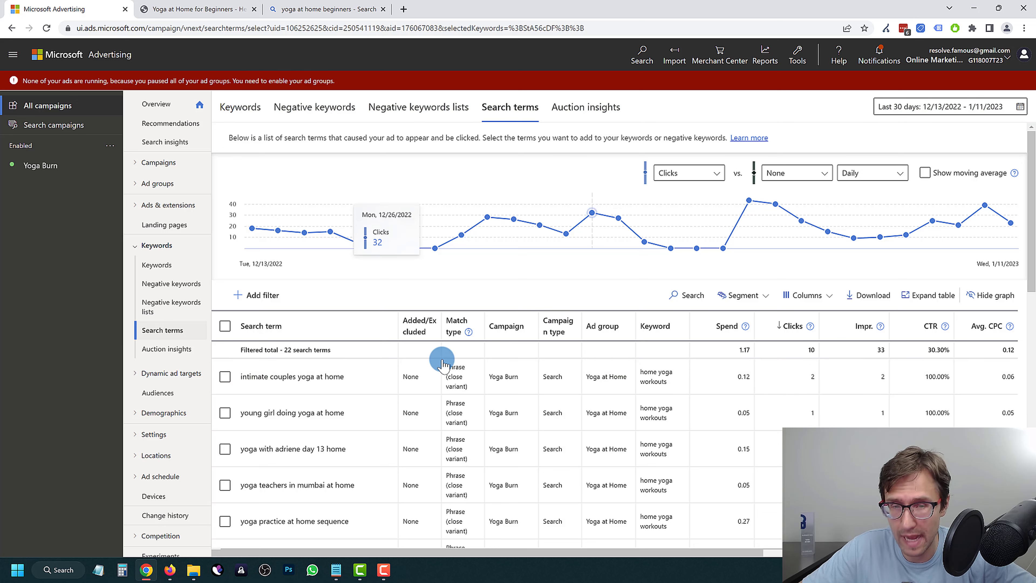
click(225, 375)
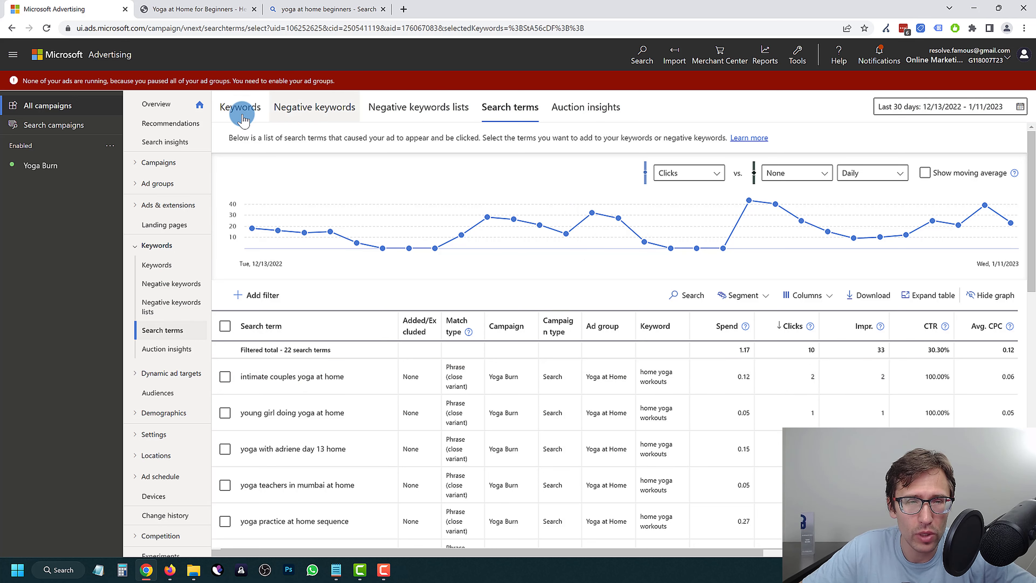
- Open the search terms report for all keywords via the keywords list and examine the term "alo yoga leggings"
click(240, 107)
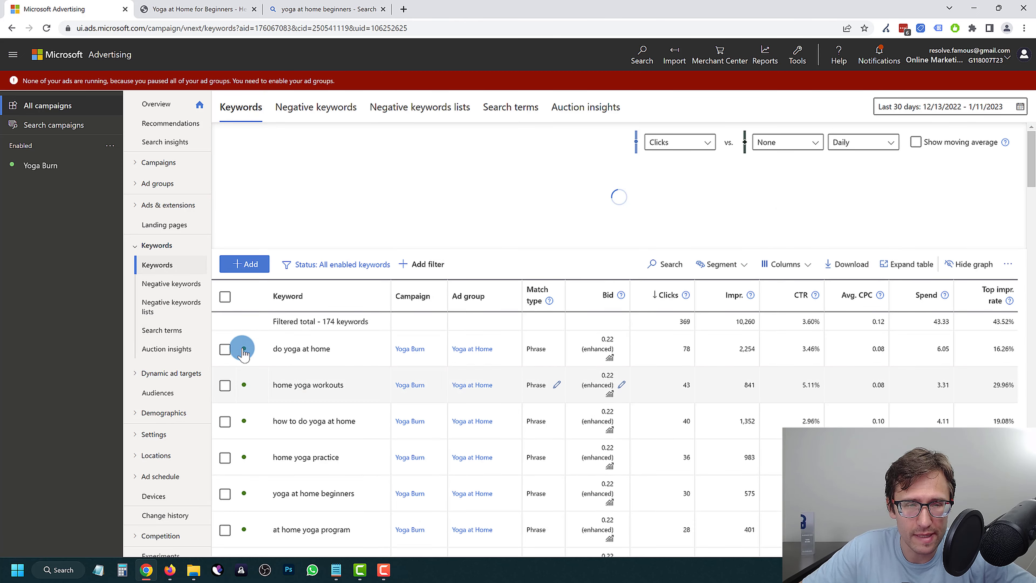
click(498, 109)
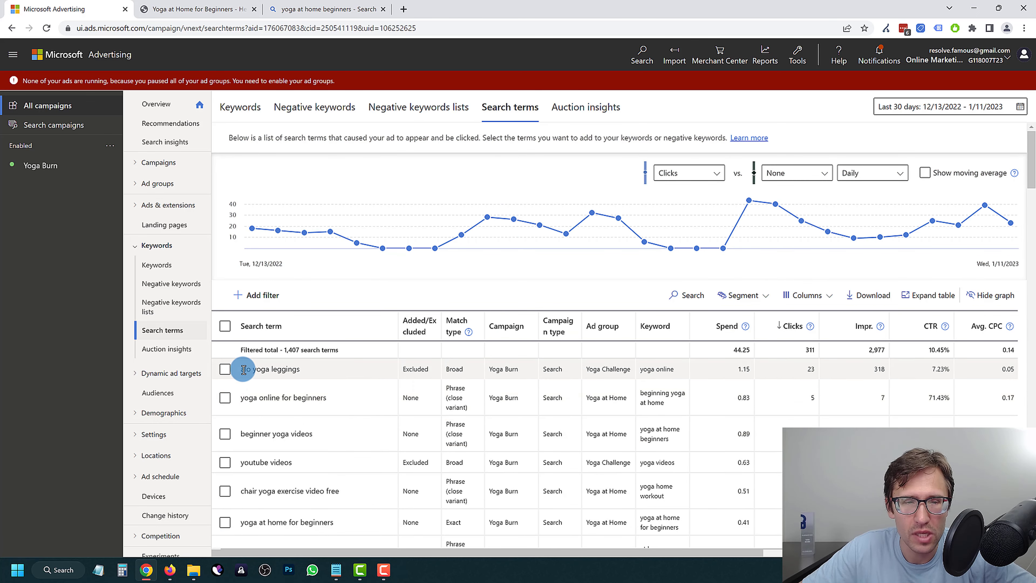
drag(240, 370, 299, 374)
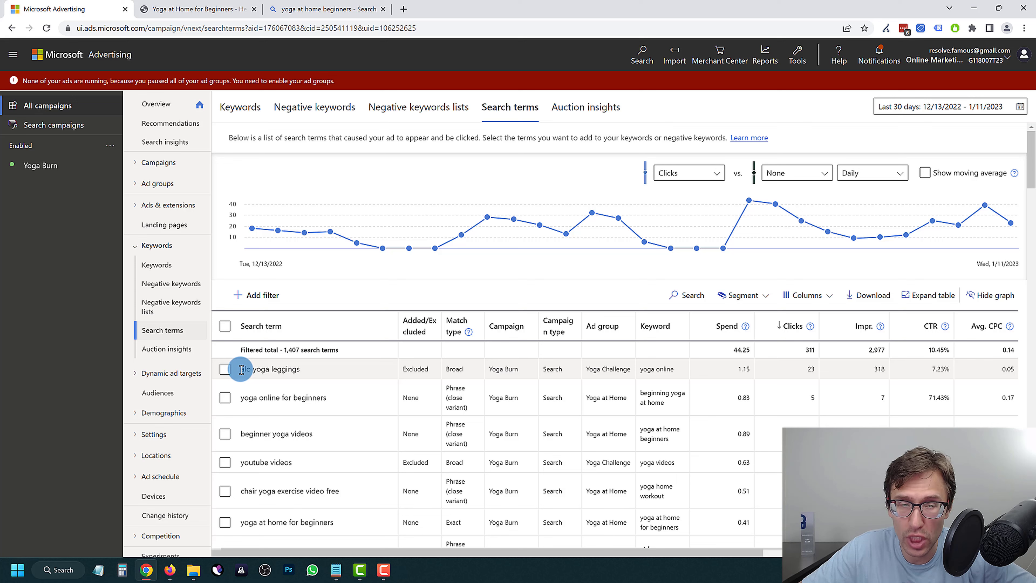
drag(274, 370, 301, 374)
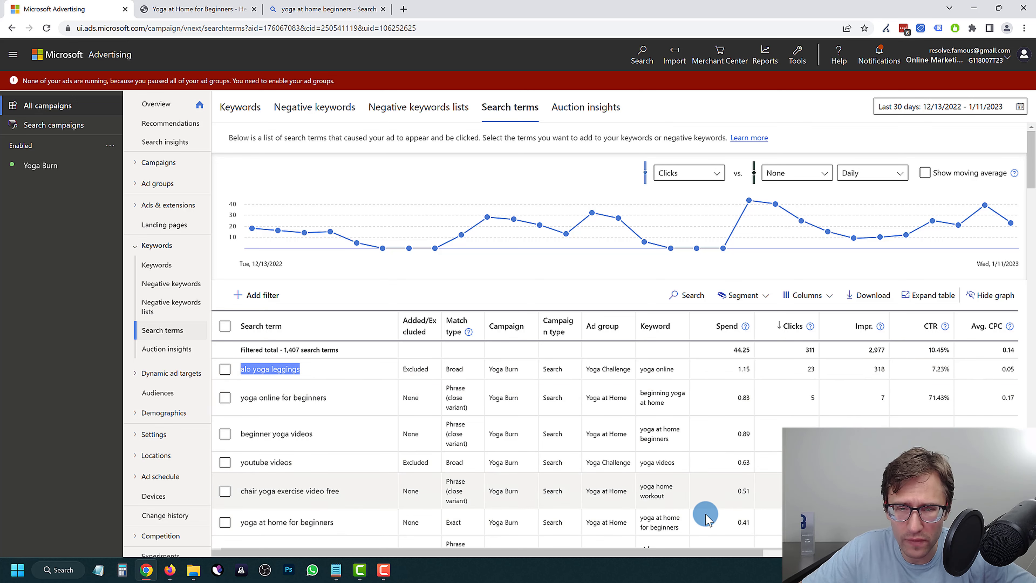
scroll(728, 455, down, 1)
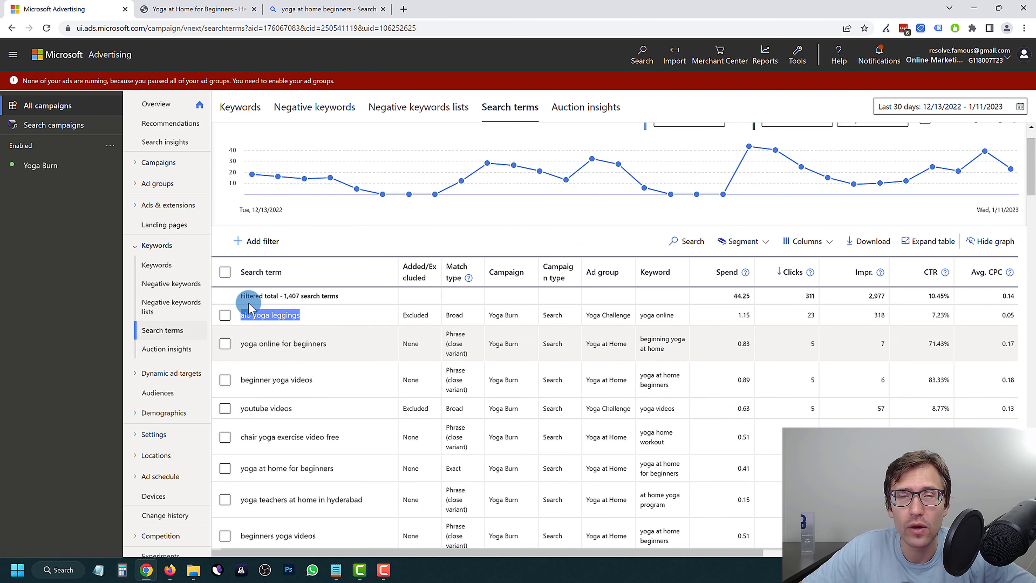
right_click(272, 318)
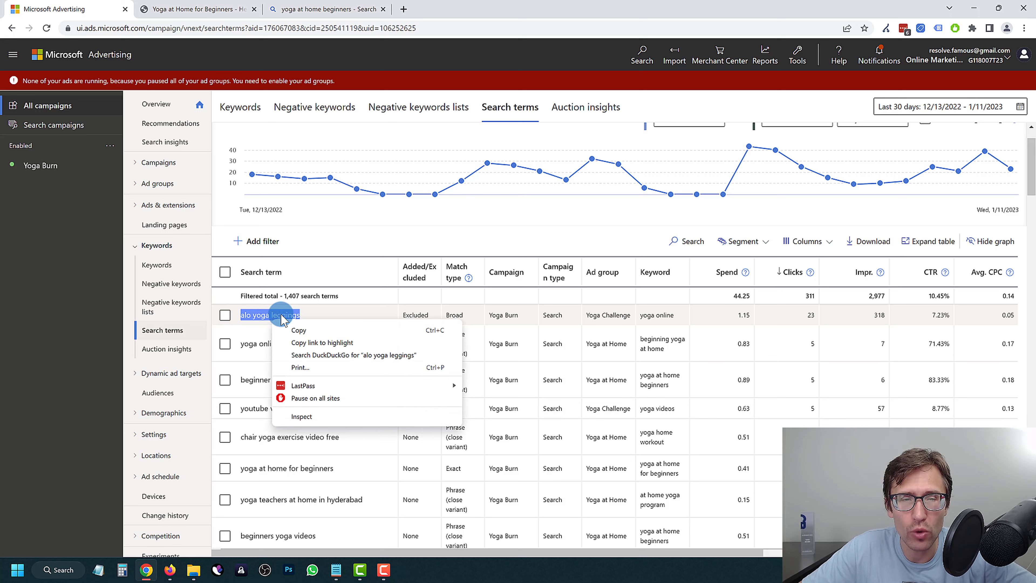
click(250, 315)
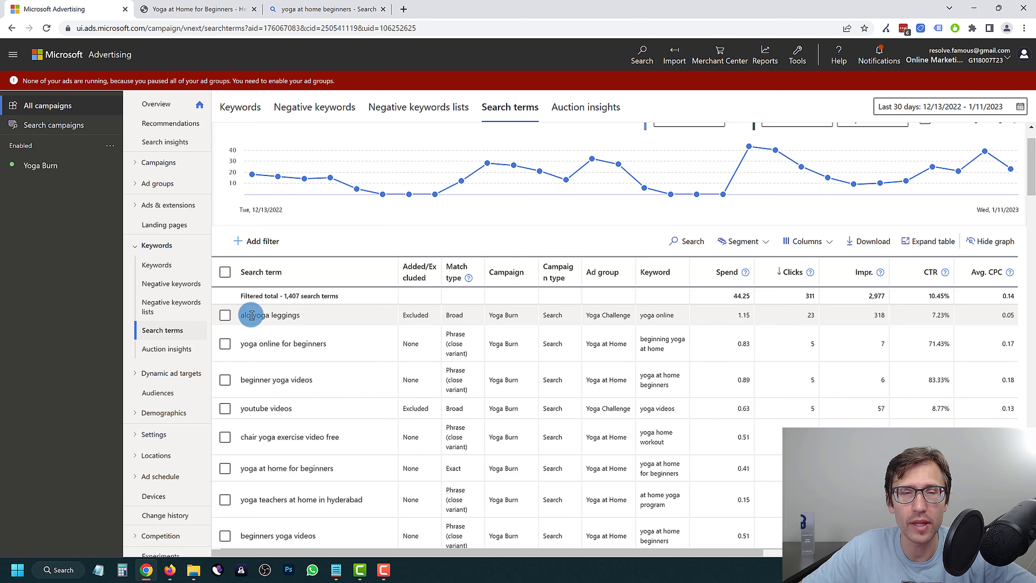
drag(244, 317, 308, 322)
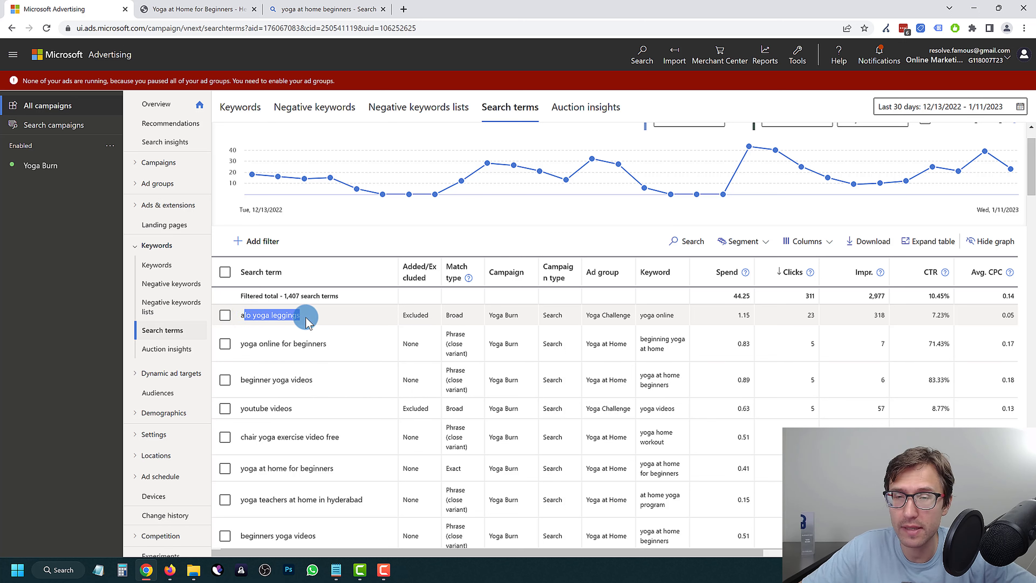
- Examine the search term "yoga online for beginners" and its CTR
drag(240, 344, 321, 343)
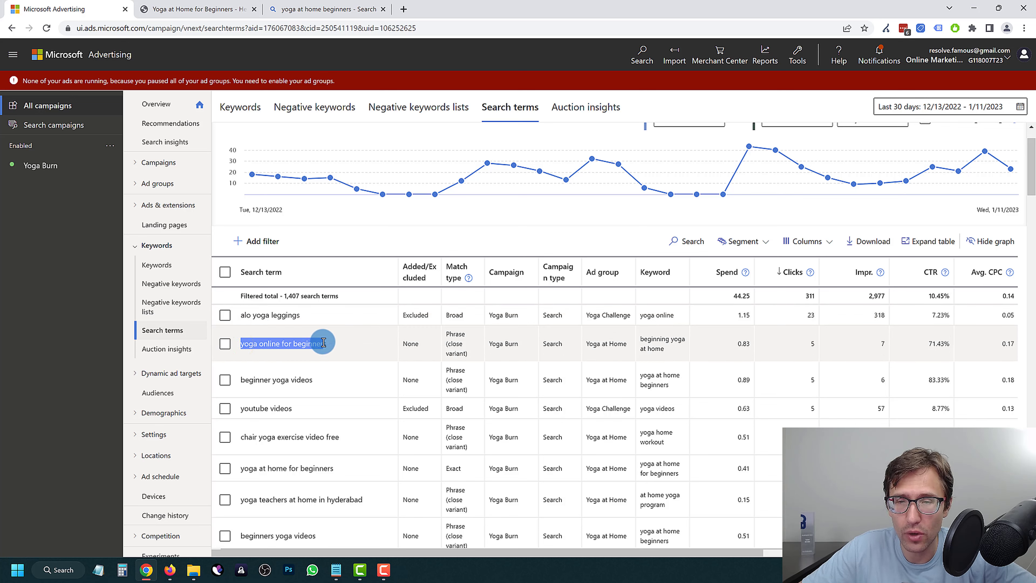
click(925, 341)
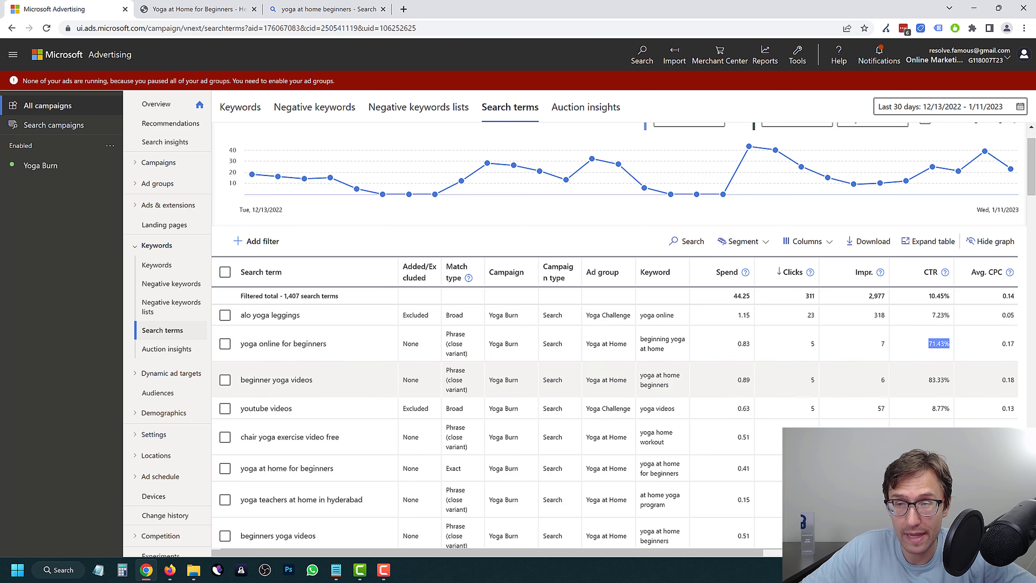
scroll(709, 551, right, 5)
scroll(708, 552, left, 5)
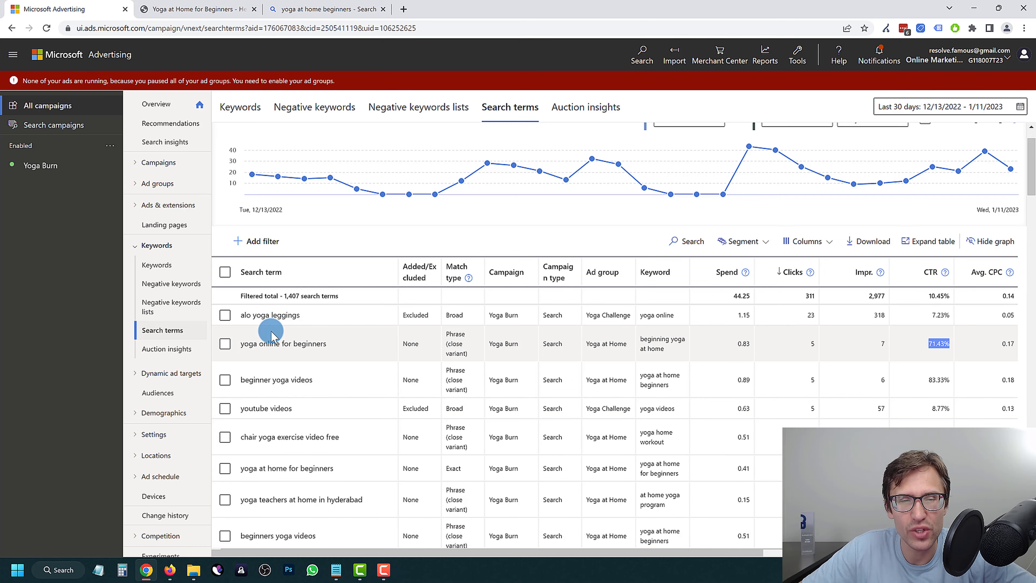
- Compare "yoga online for beginners" with the landing page's main title and return to the search terms report
click(175, 9)
scroll(370, 297, up, 20)
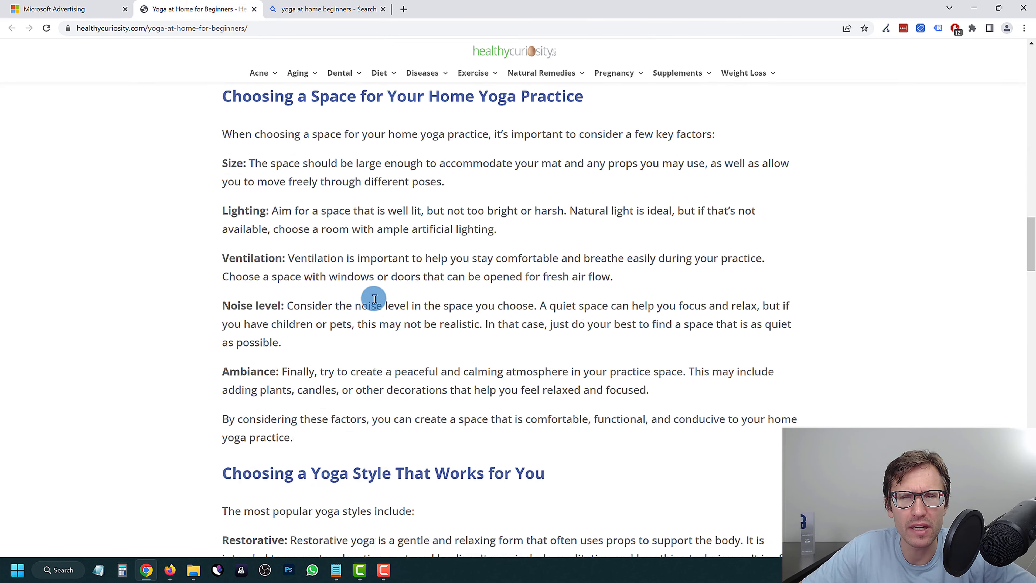
scroll(374, 299, up, 20)
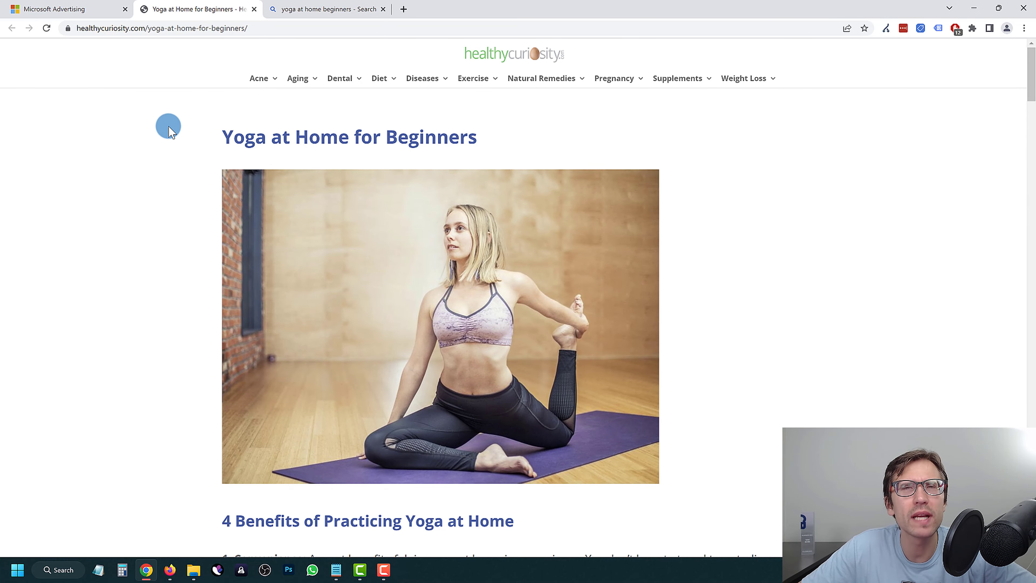
click(68, 9)
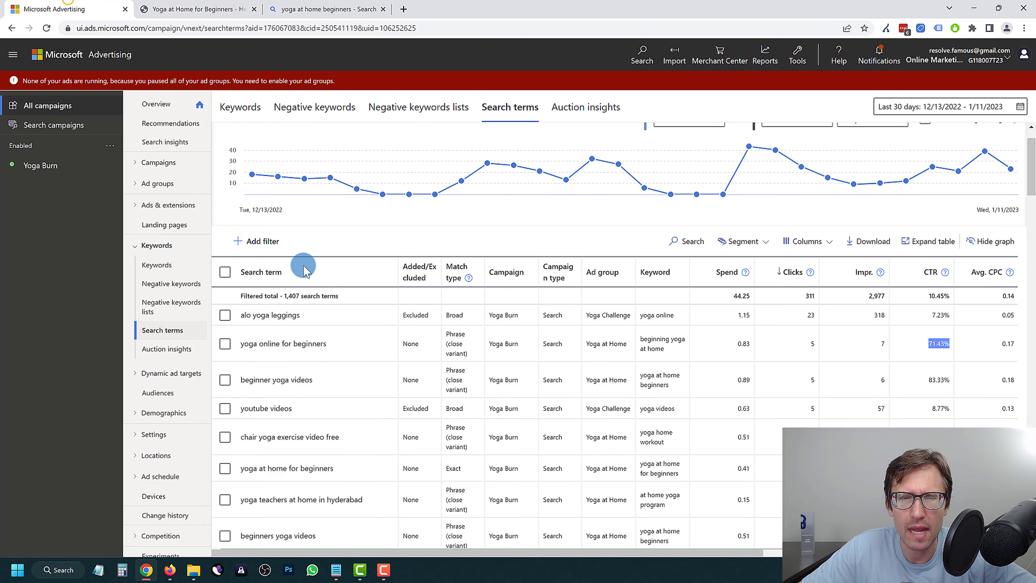
- Switch to the landing page and examine its opening content and the "Yoga Burn Pose Tutorial - Yoga Flow Beginner" video
click(200, 4)
scroll(264, 222, down, 10)
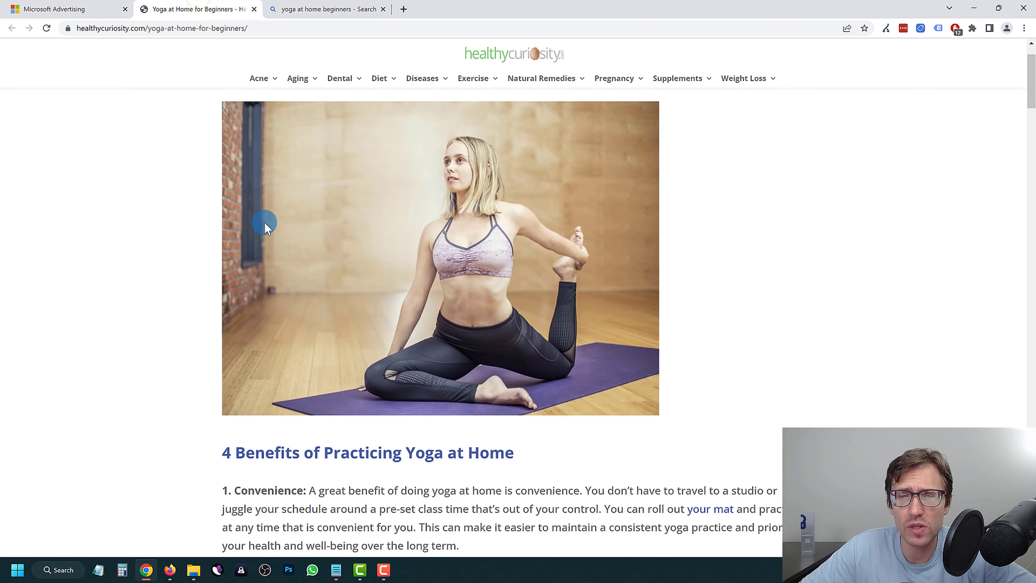
scroll(265, 222, down, 6)
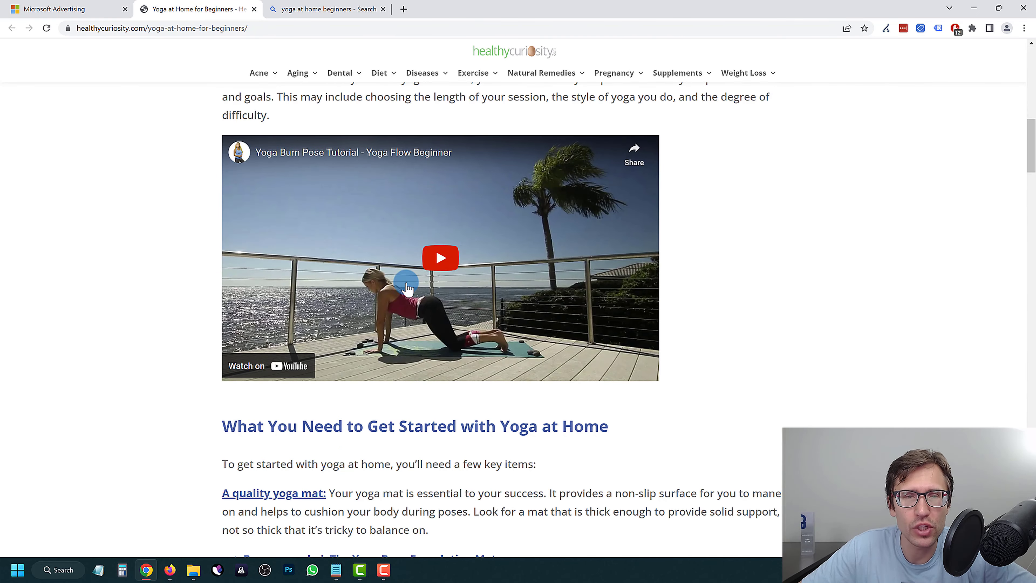
scroll(453, 347, up, 1)
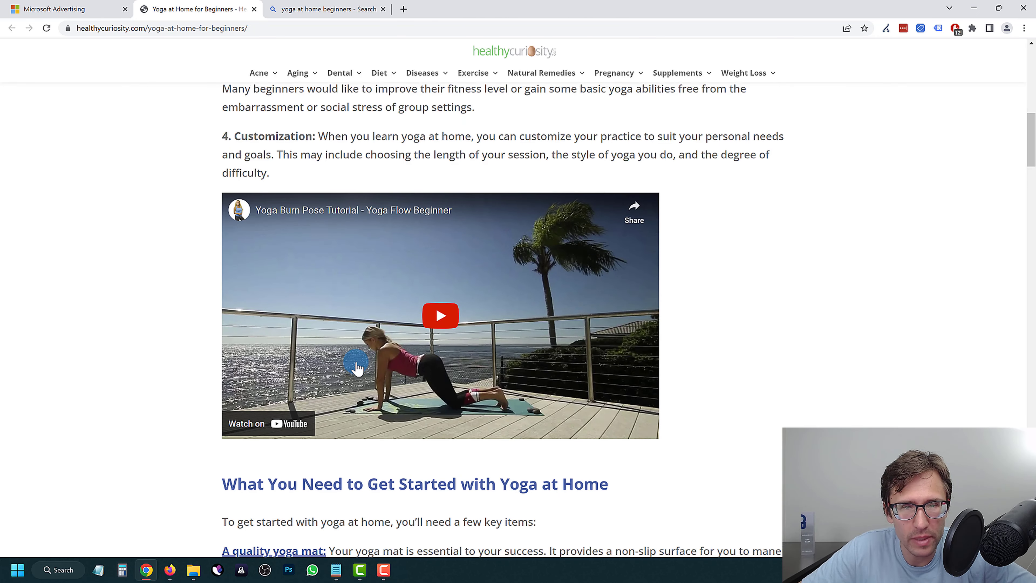
scroll(261, 221, up, 1)
scroll(404, 343, up, 8)
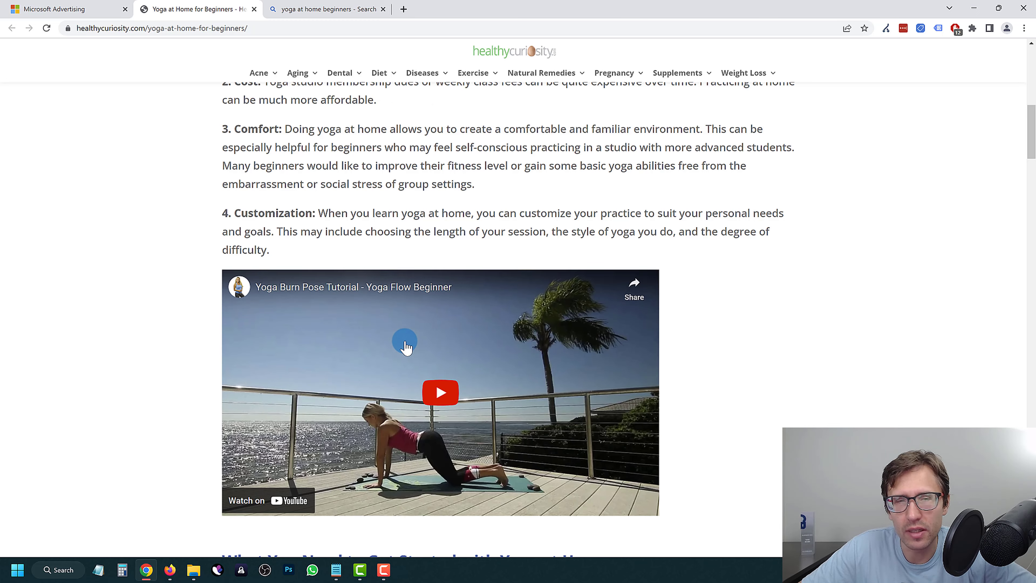
scroll(405, 344, up, 3)
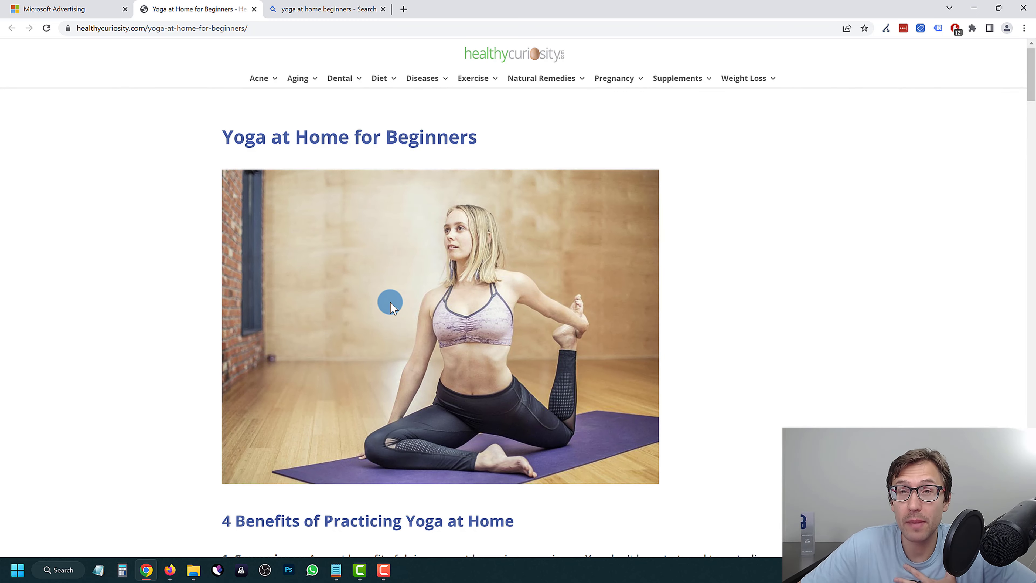
- Review the landing page's flow from the main image through the listed benefits to the embedded beginner video
scroll(390, 304, down, 8)
scroll(389, 304, down, 7)
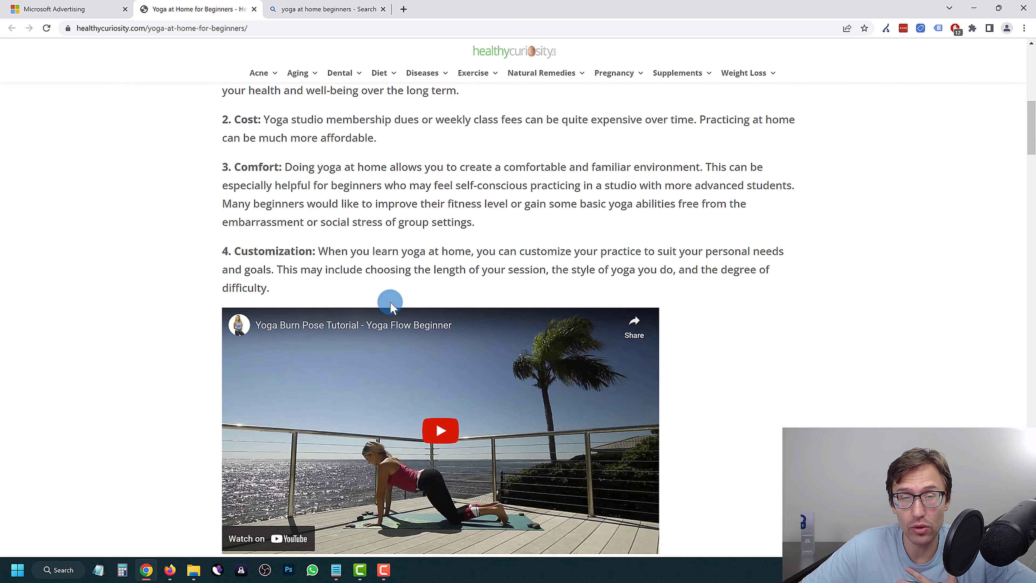
scroll(433, 184, up, 2)
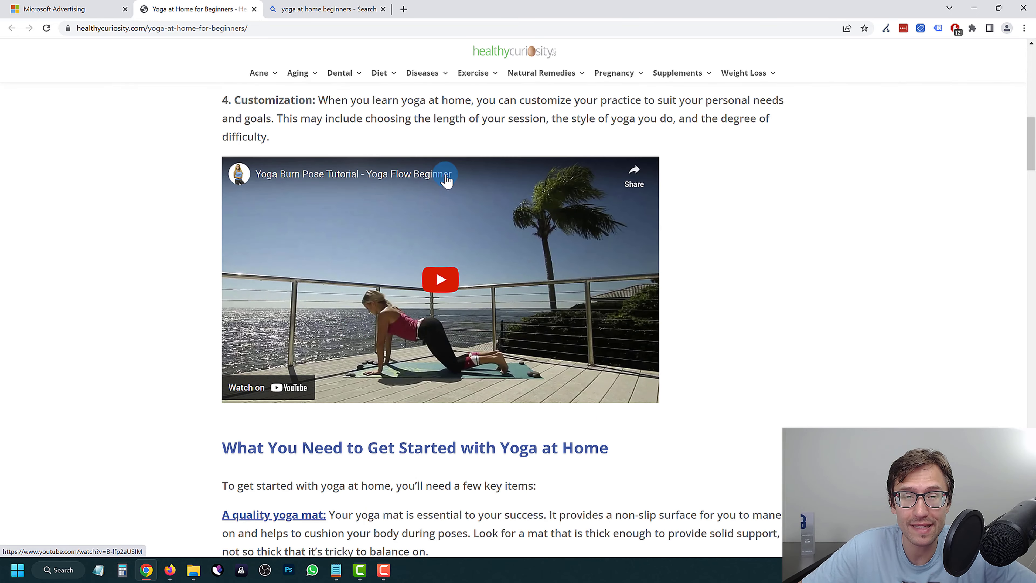
scroll(335, 286, up, 2)
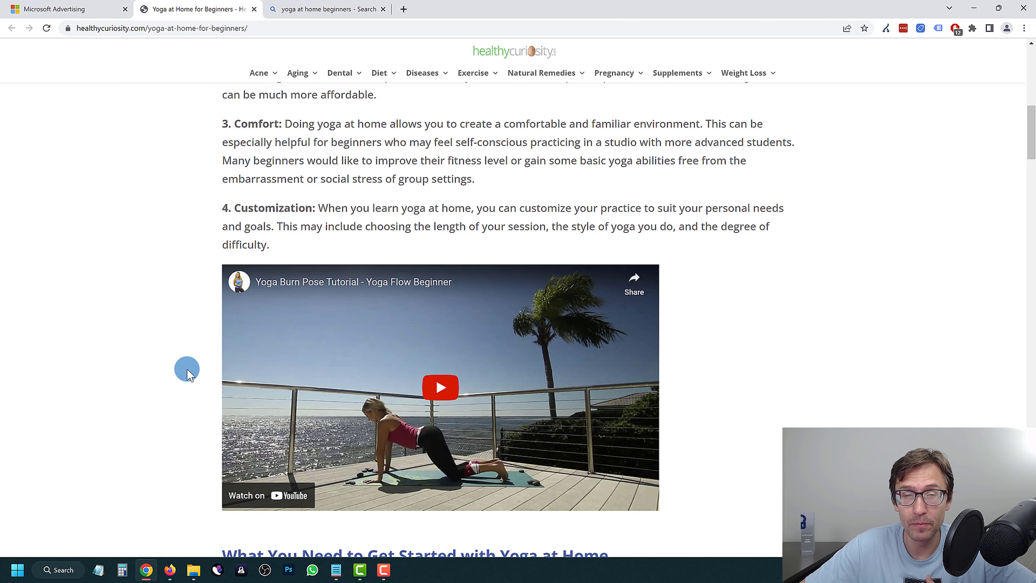
- Highlight the heading "4 Benefits of Practicing Yoga at Home" and examine the four benefits and video below it
scroll(316, 424, up, 6)
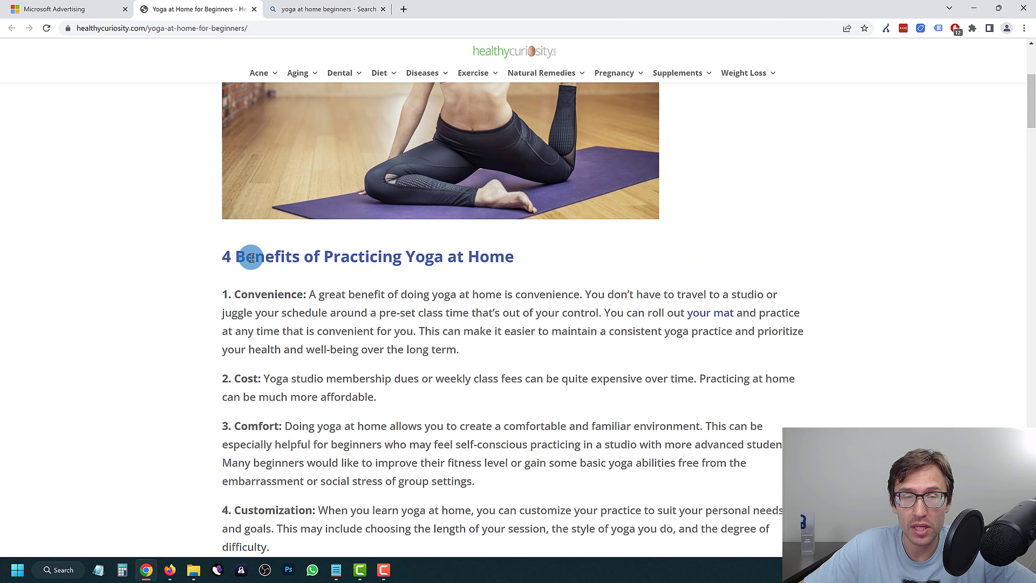
drag(223, 260, 455, 257)
click(412, 347)
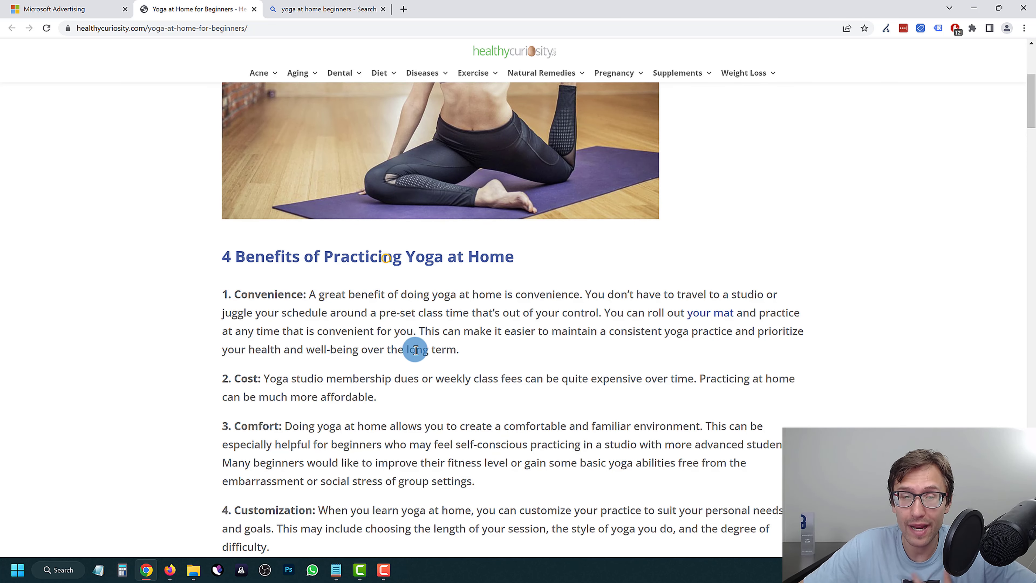
scroll(478, 327, down, 7)
scroll(393, 278, up, 7)
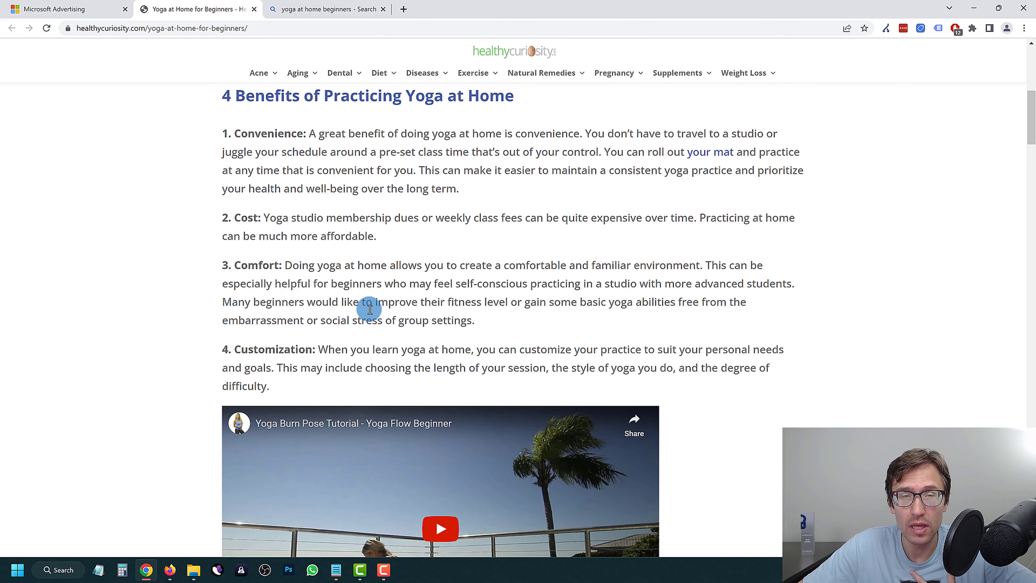
drag(224, 203, 465, 199)
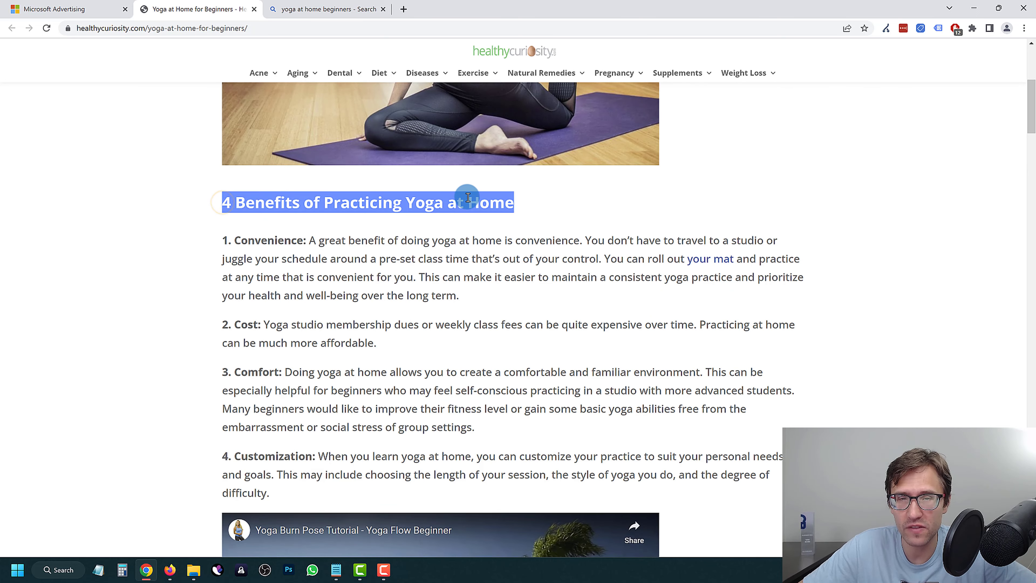
click(452, 197)
scroll(428, 286, down, 2)
click(408, 365)
scroll(412, 367, down, 4)
scroll(425, 377, up, 5)
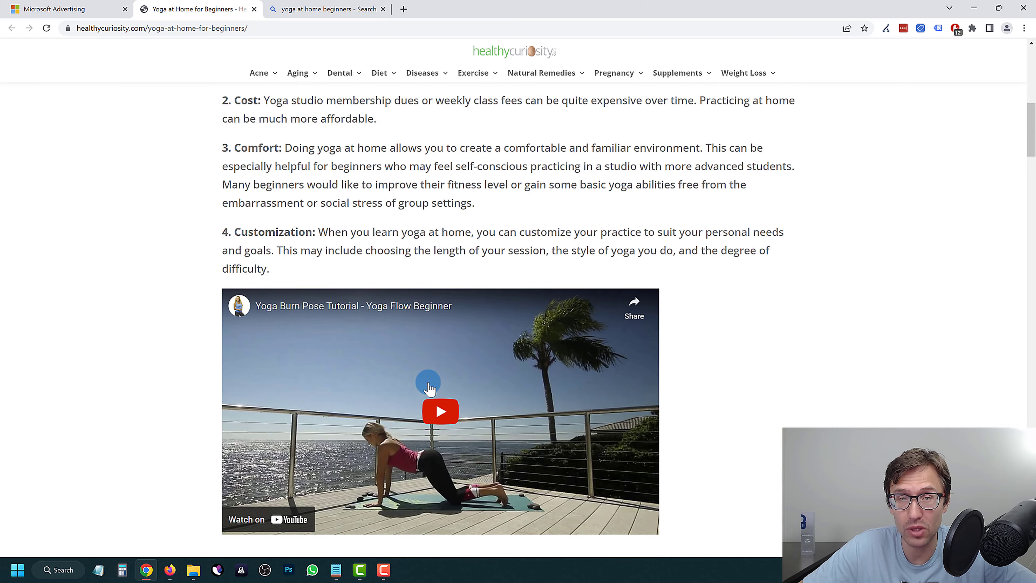